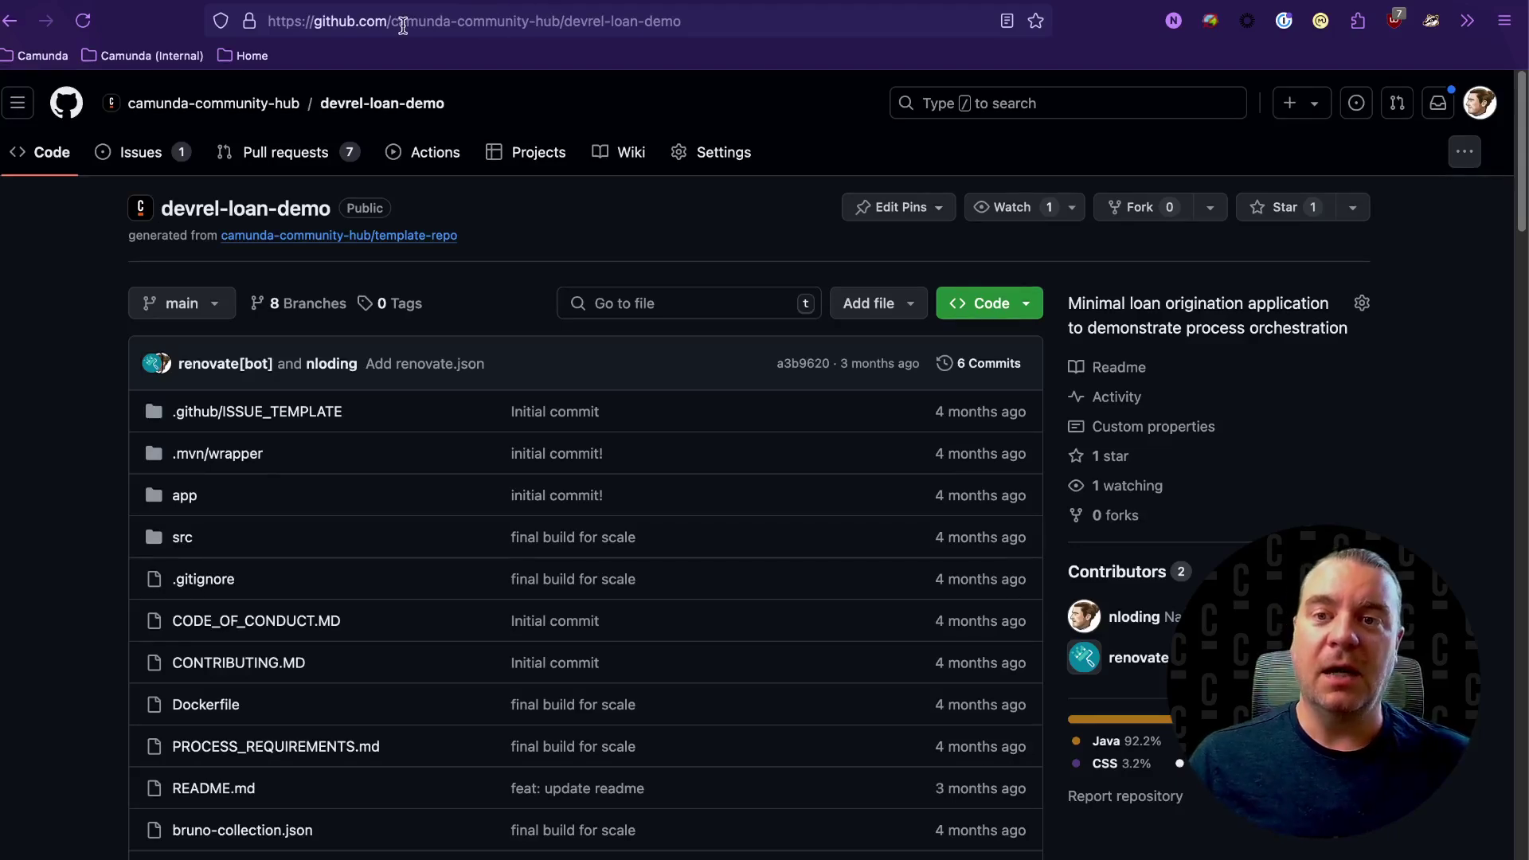
drag(390, 27, 723, 25)
click(725, 25)
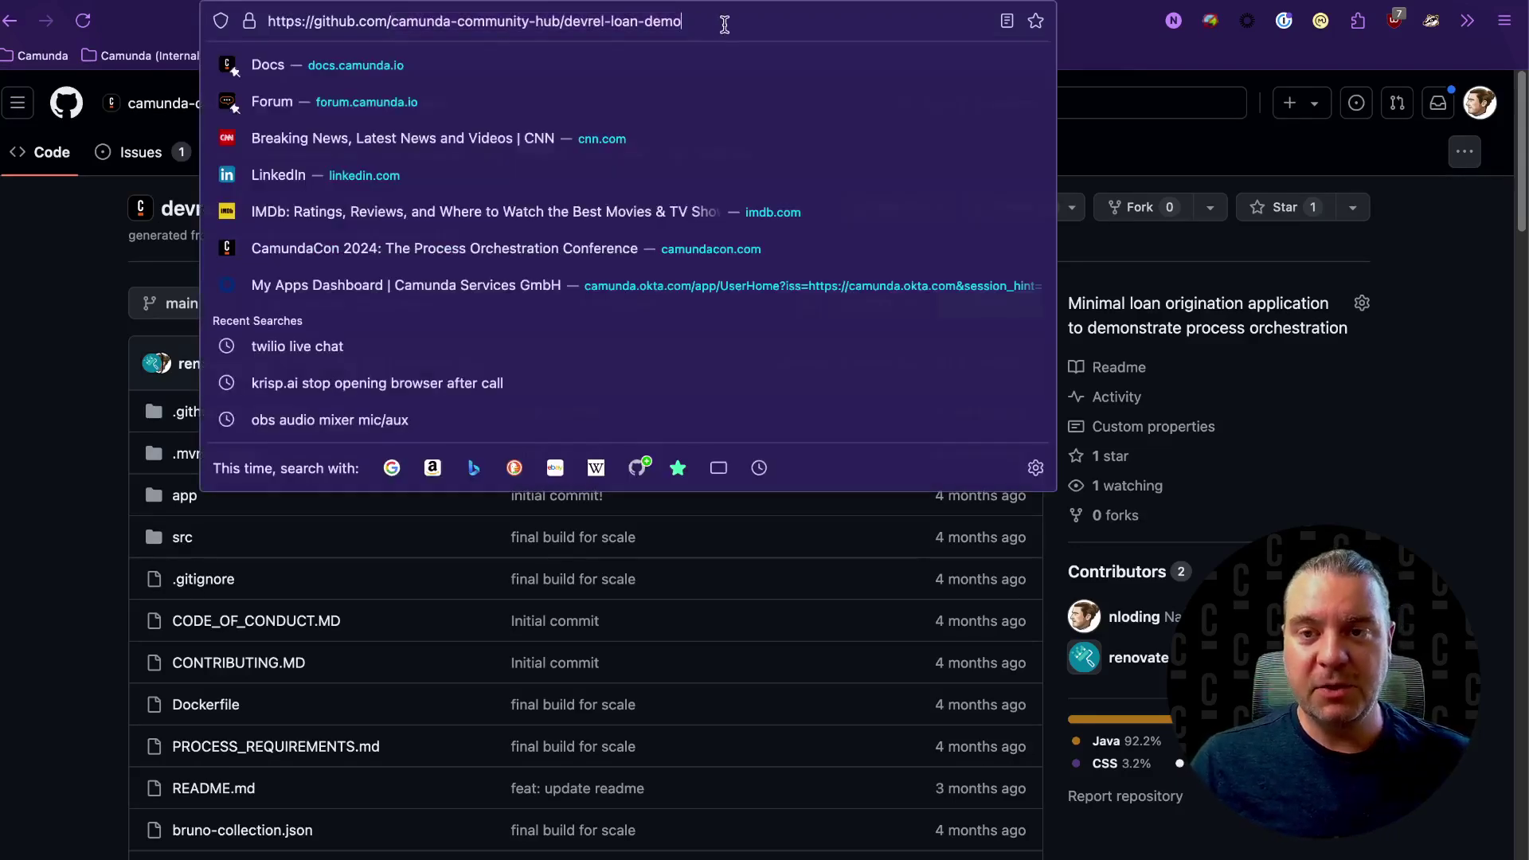
click(1399, 439)
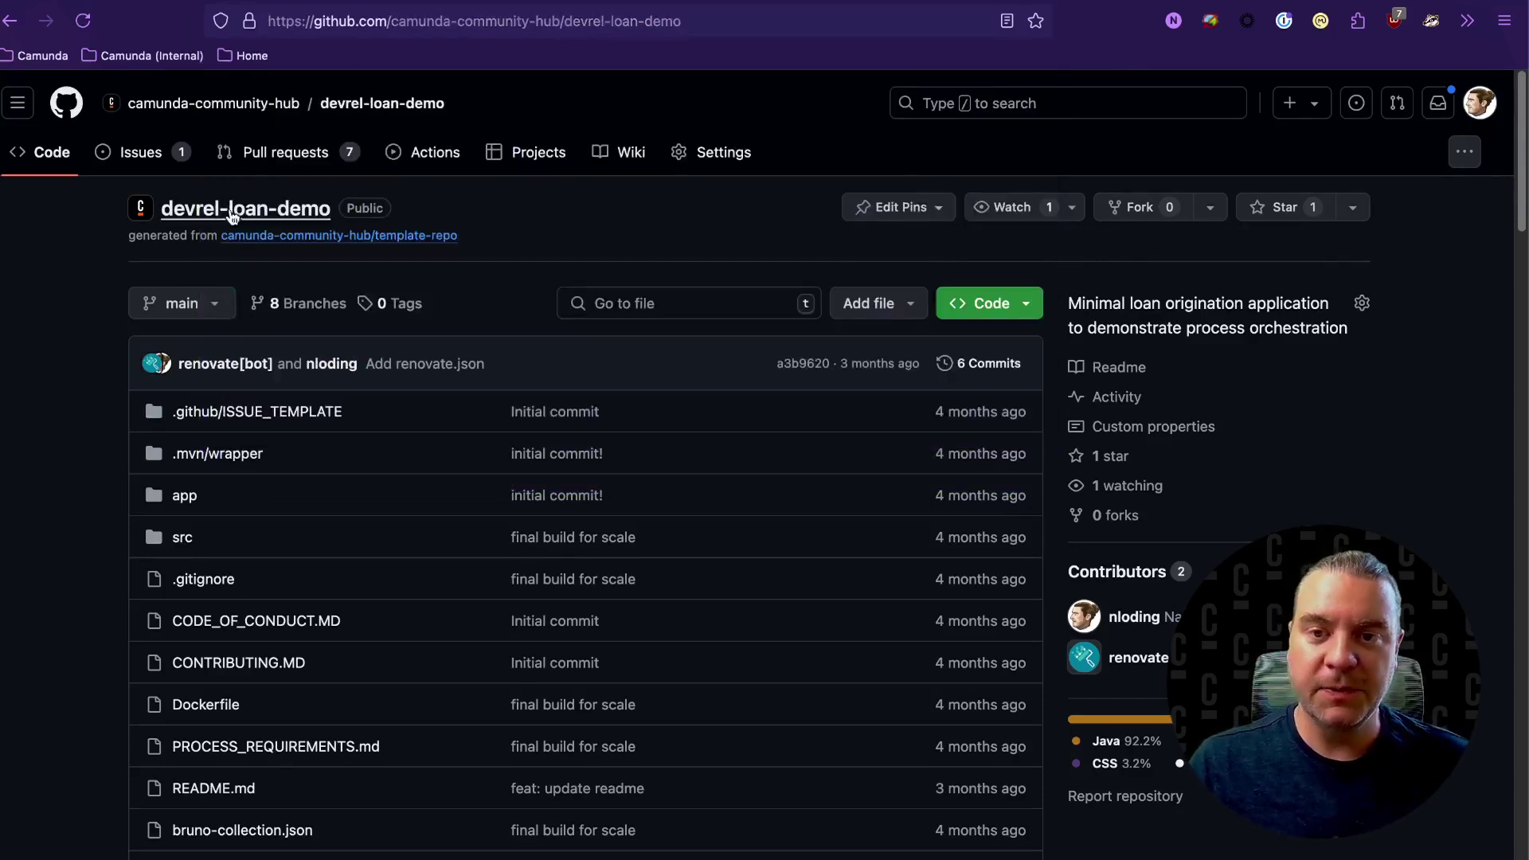
scroll(93, 369, down, 5)
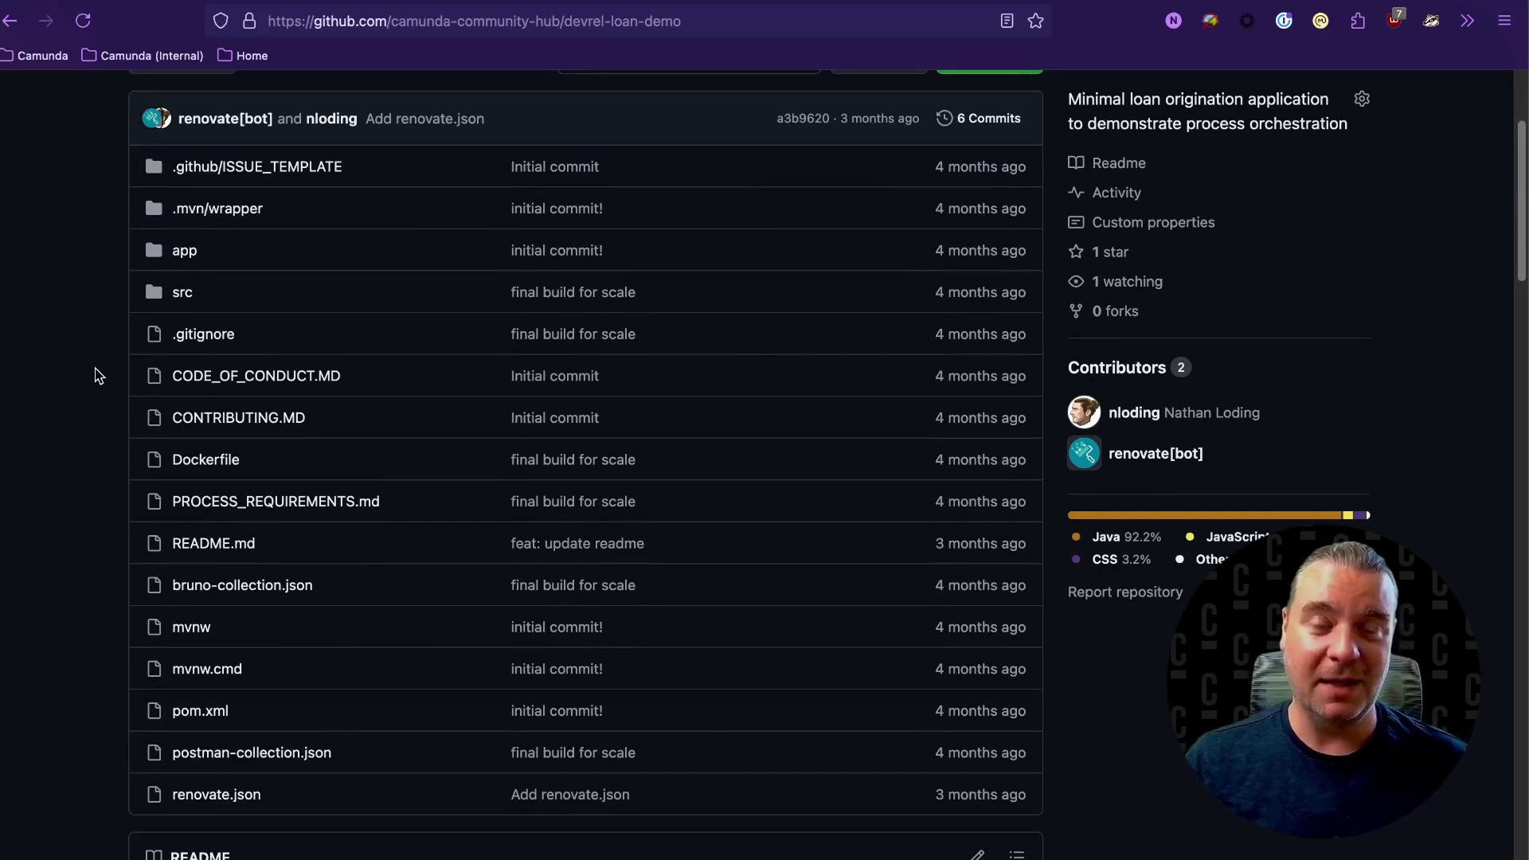
scroll(92, 378, up, 5)
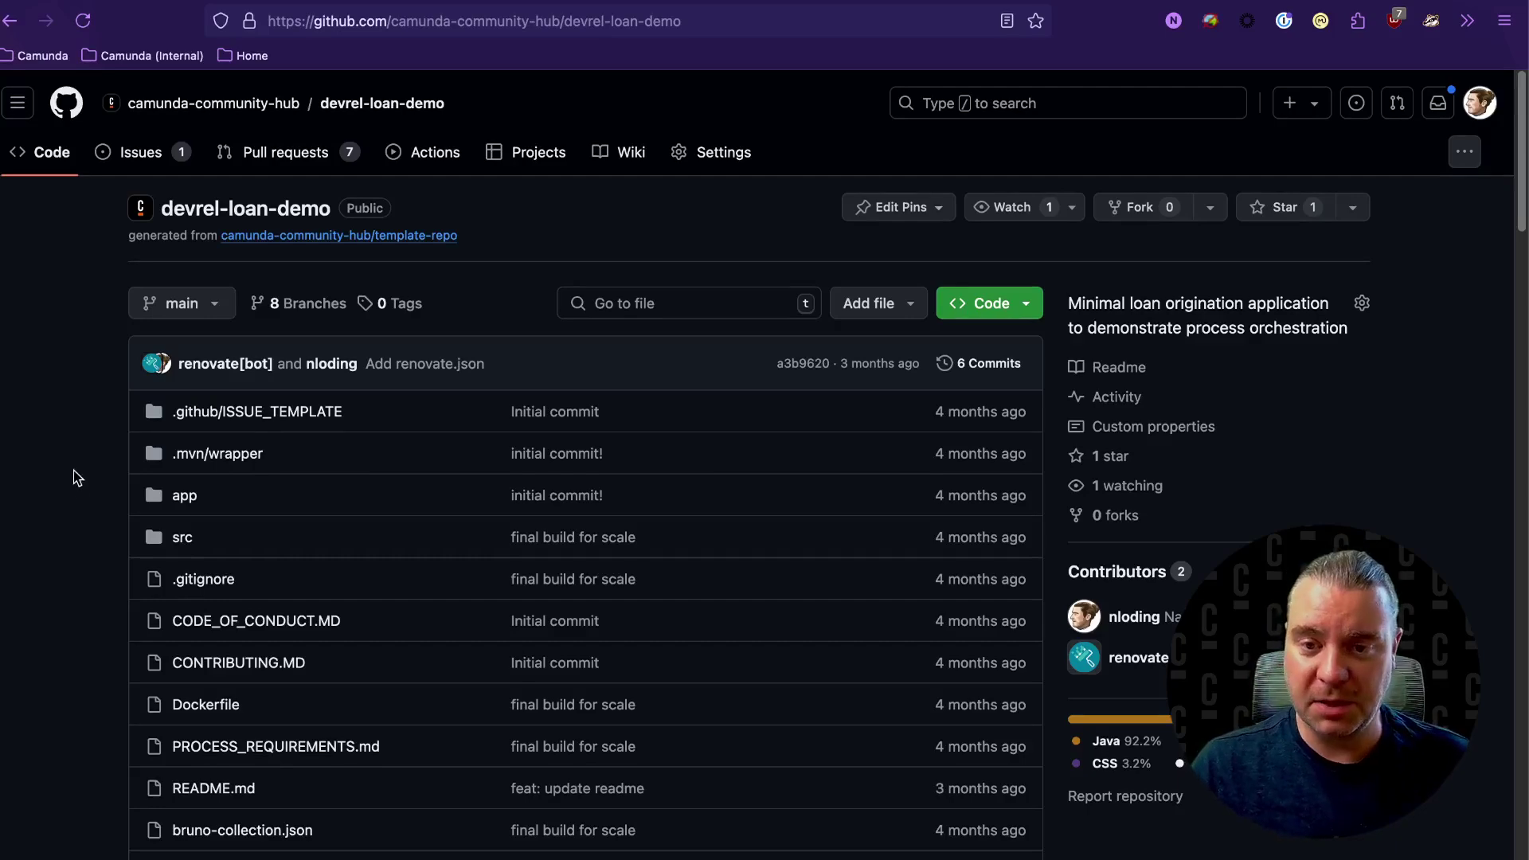
Step: Scroll through the README's Application Overview and highlight the Postman bullet
scroll(77, 476, down, 7)
scroll(80, 481, down, 11)
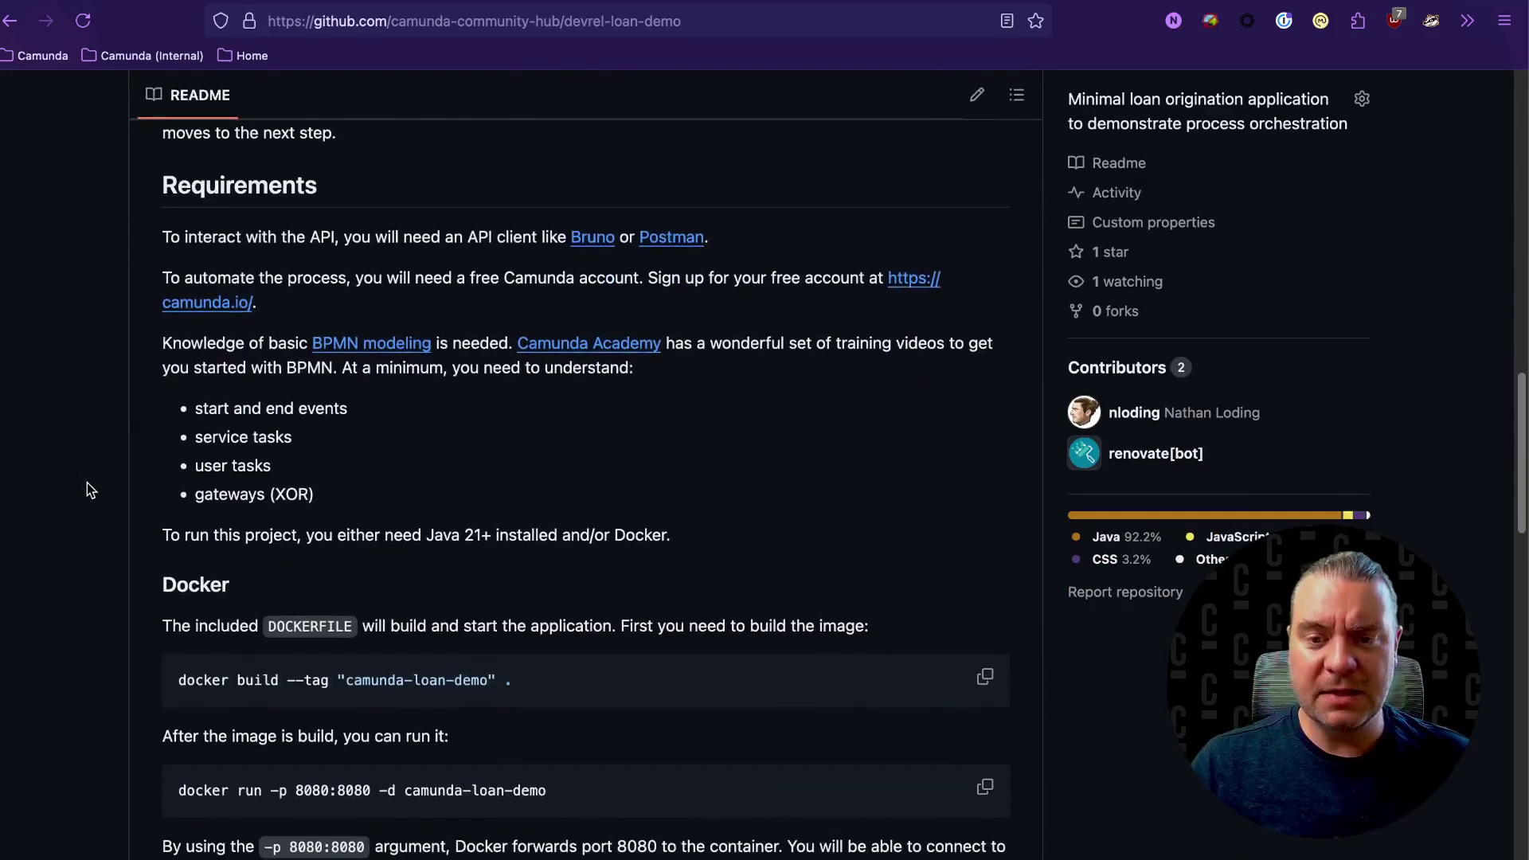
scroll(89, 486, up, 13)
scroll(90, 489, up, 2)
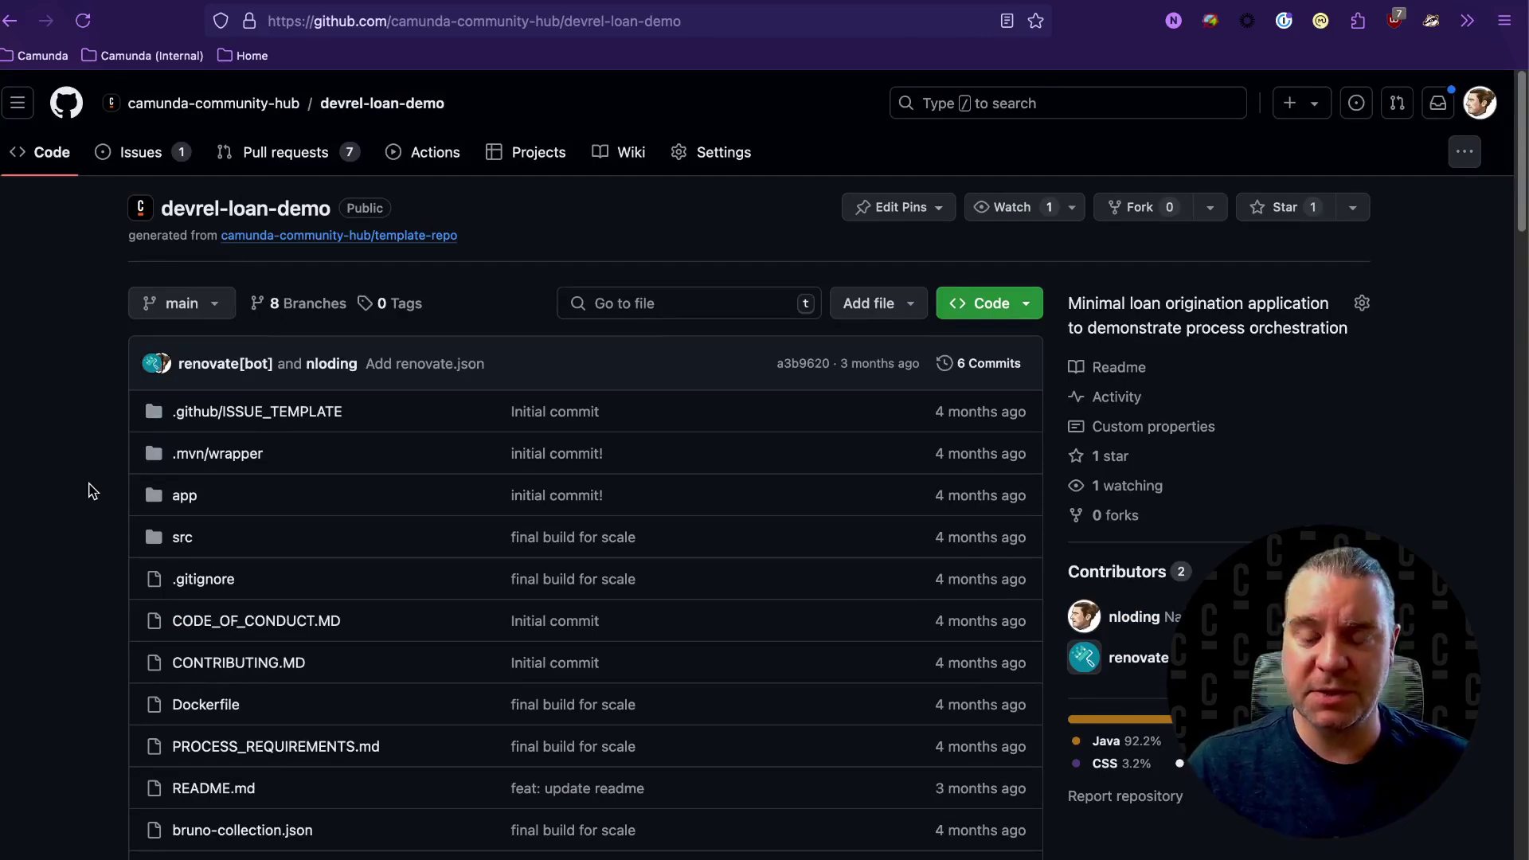
scroll(92, 519, down, 10)
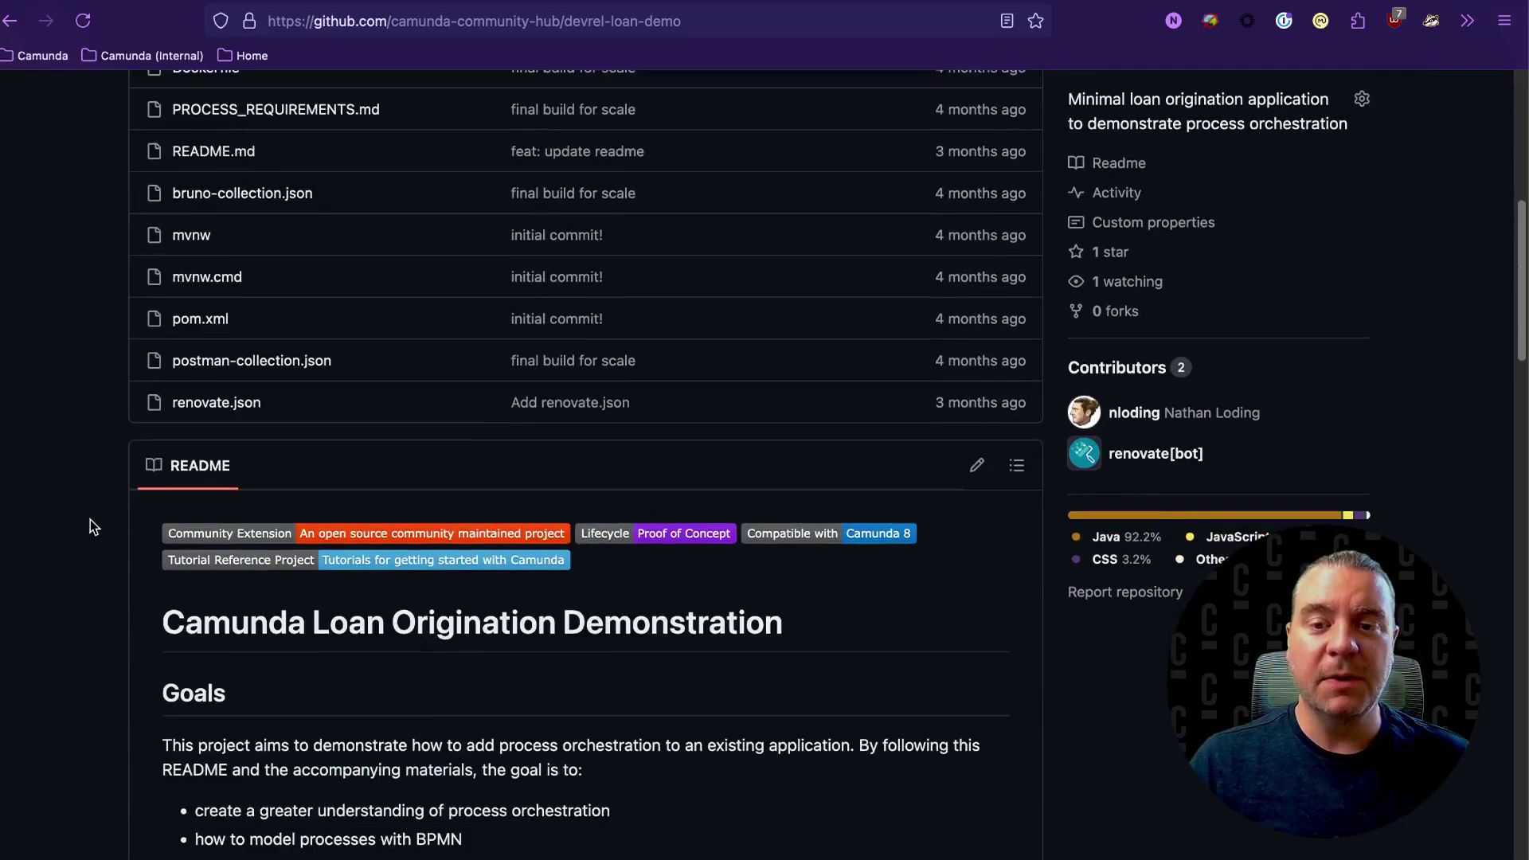
scroll(91, 522, down, 20)
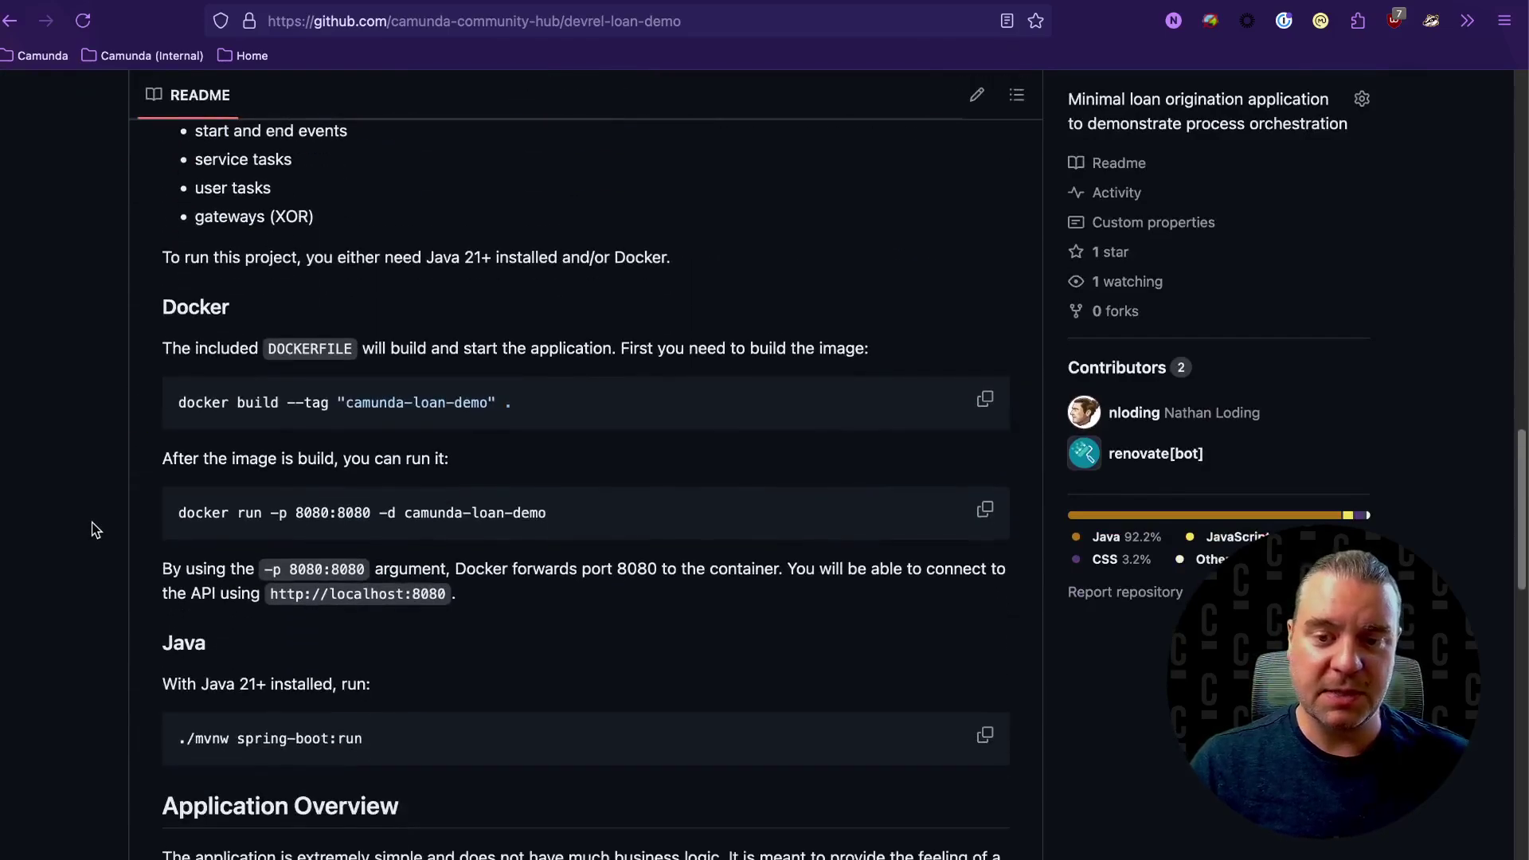
scroll(95, 525, down, 8)
drag(449, 637, 143, 599)
click(143, 599)
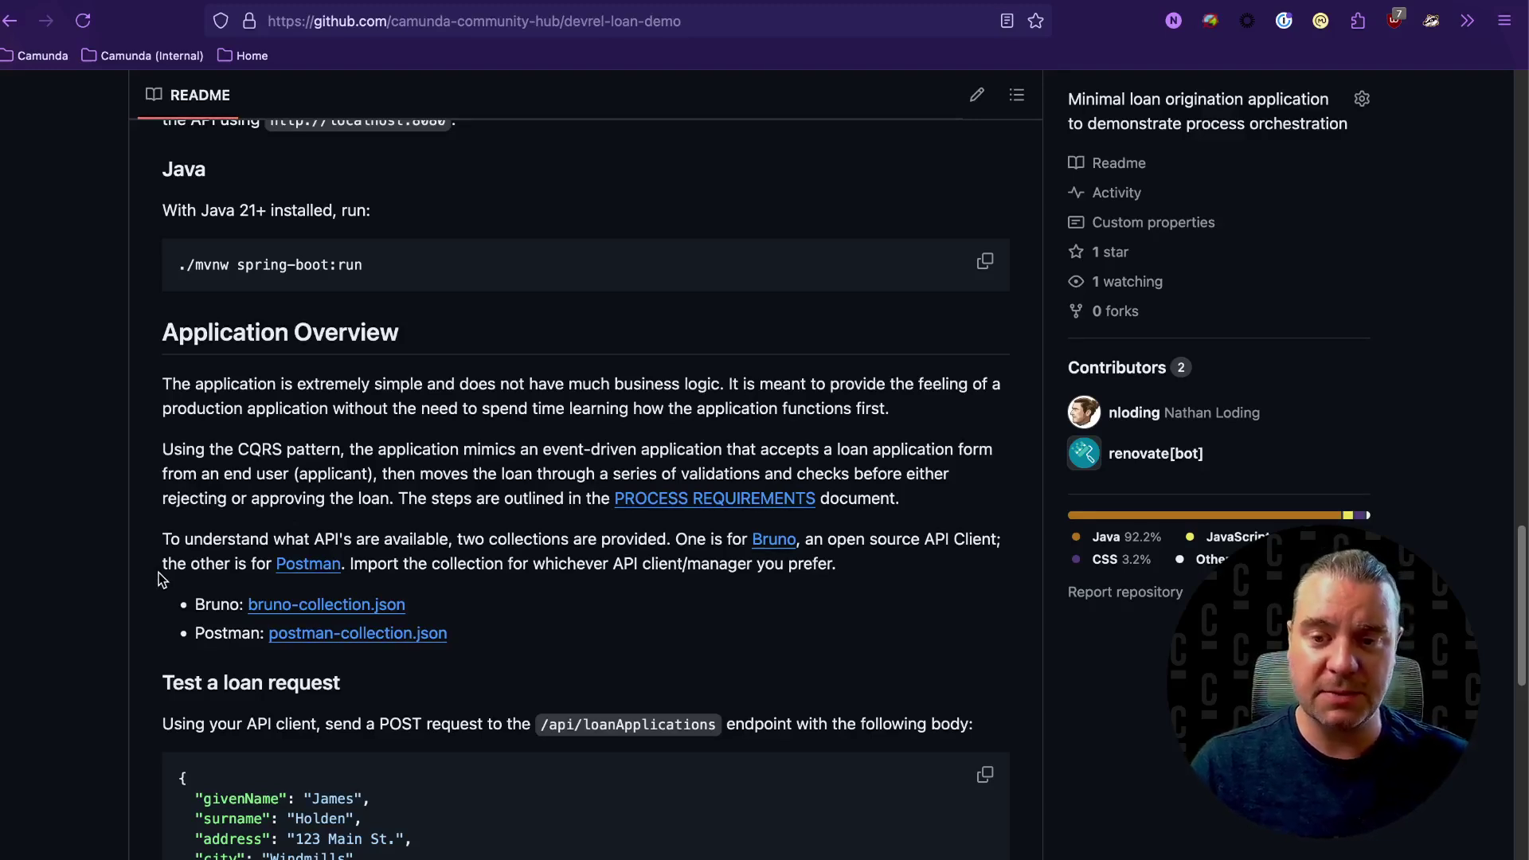
Step: Highlight the Bruno and Postman bullets together, then clear the selection
scroll(159, 571, up, 5)
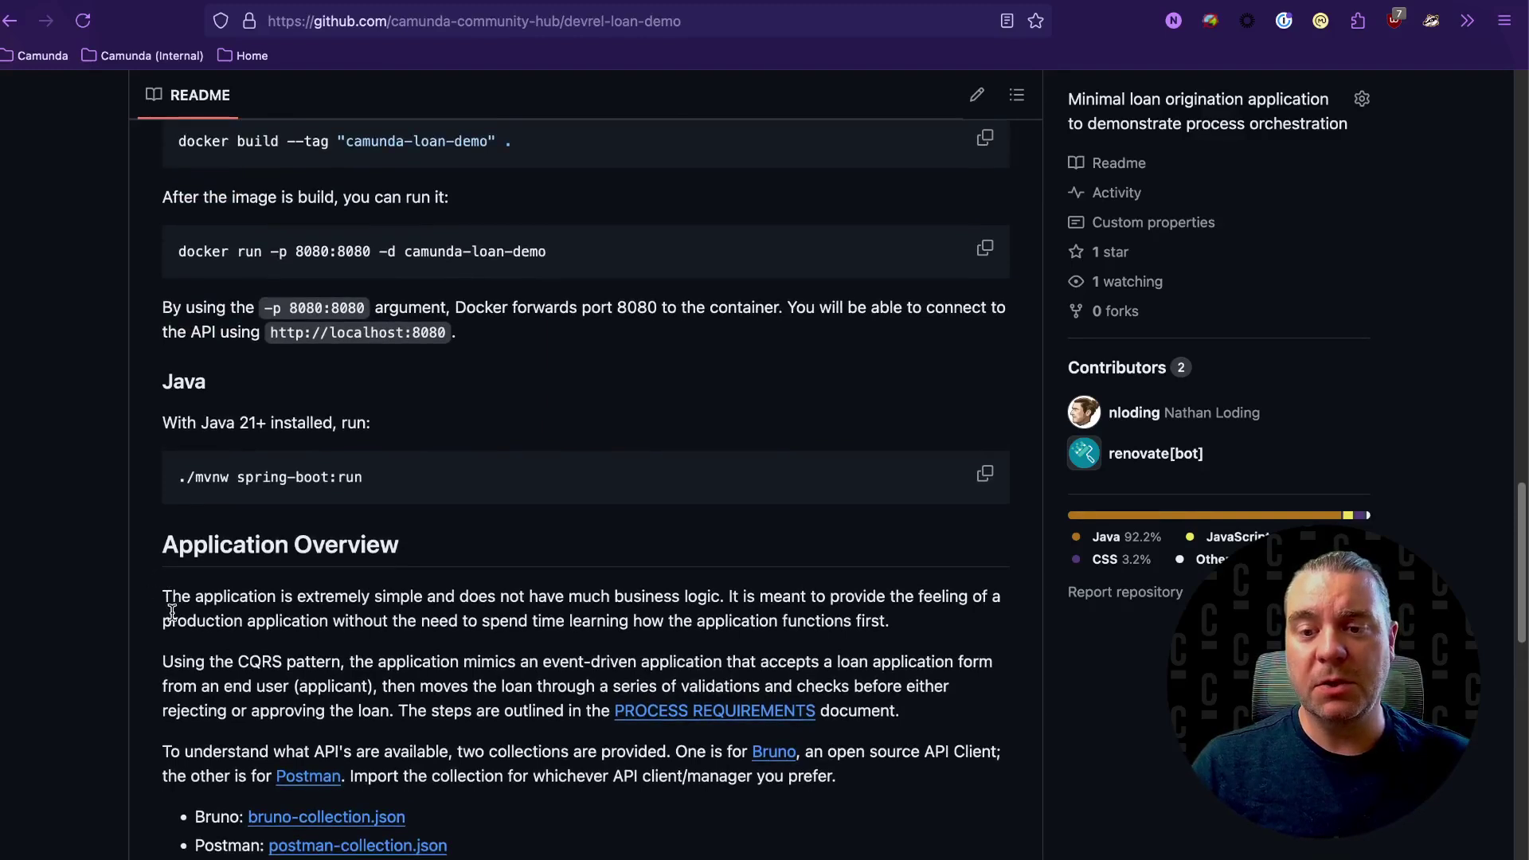
scroll(172, 611, down, 2)
drag(448, 764, 180, 741)
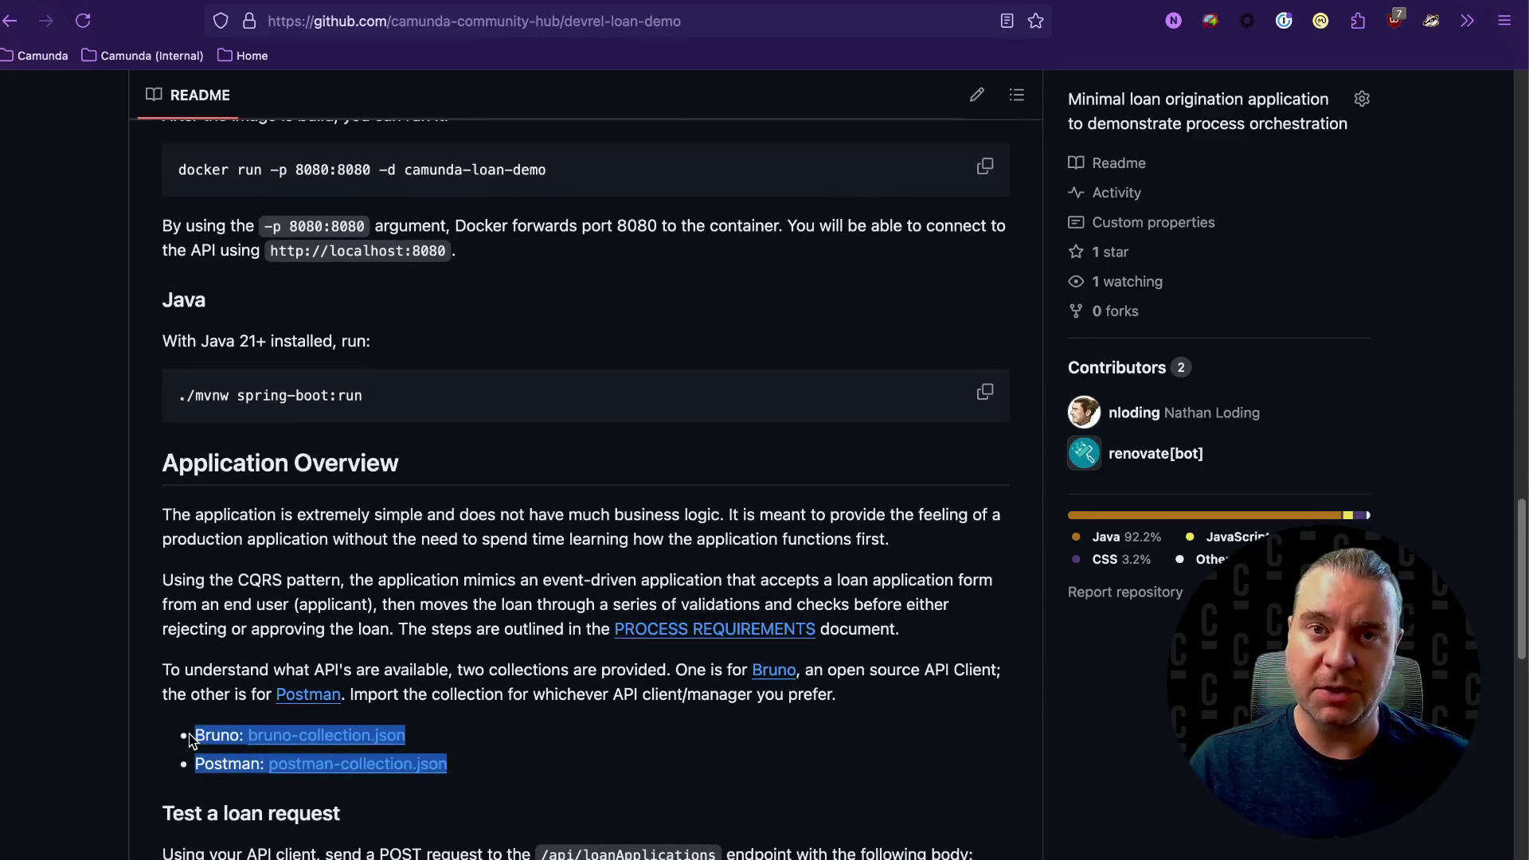
click(252, 597)
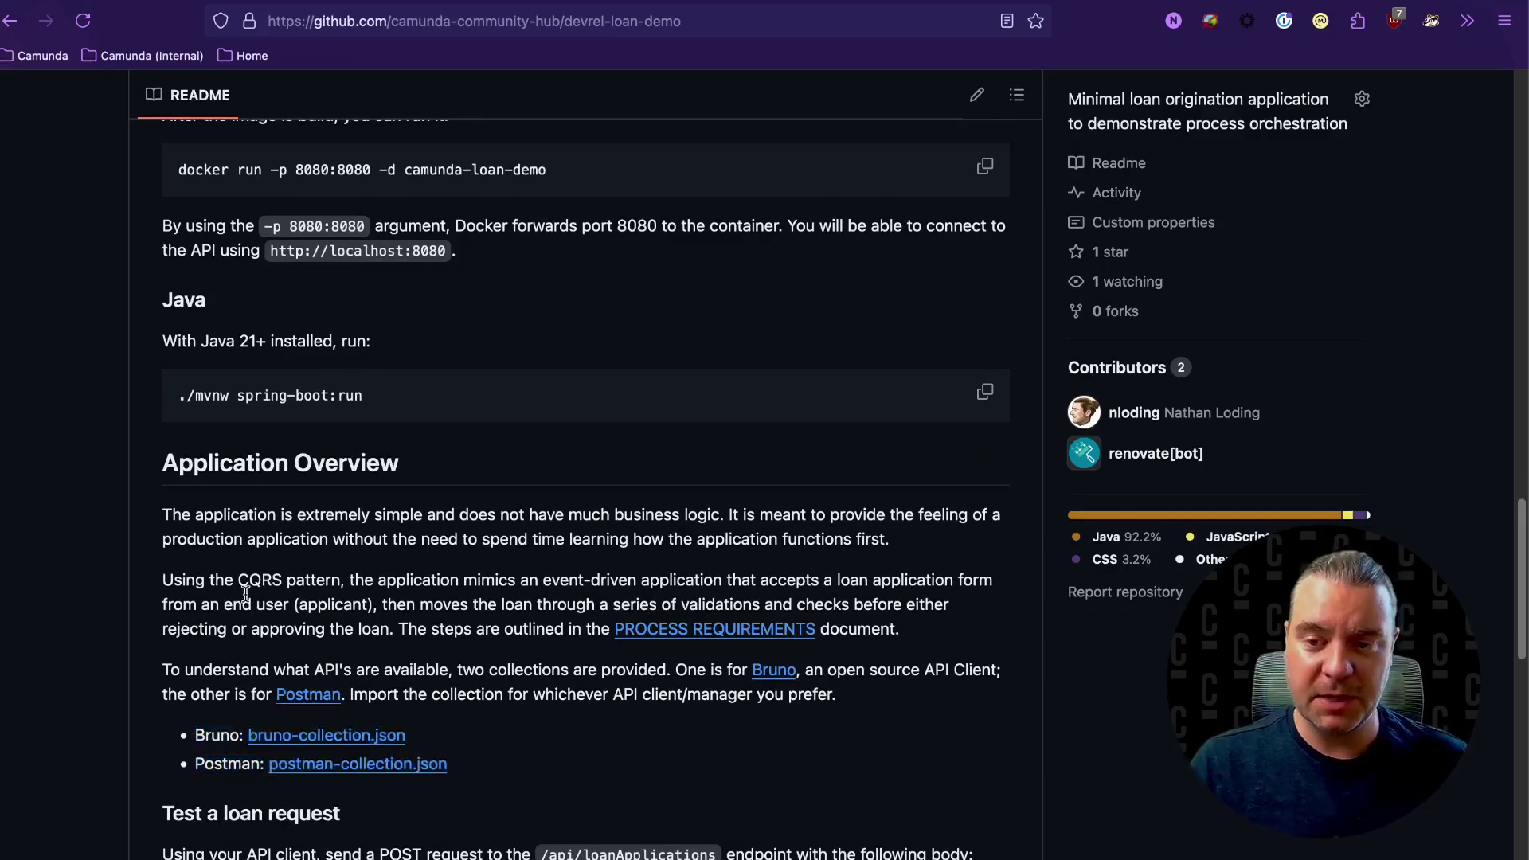
Step: Open PROCESS_REQUIREMENTS.md and read the application form, validation and rejection-email requirements
click(730, 629)
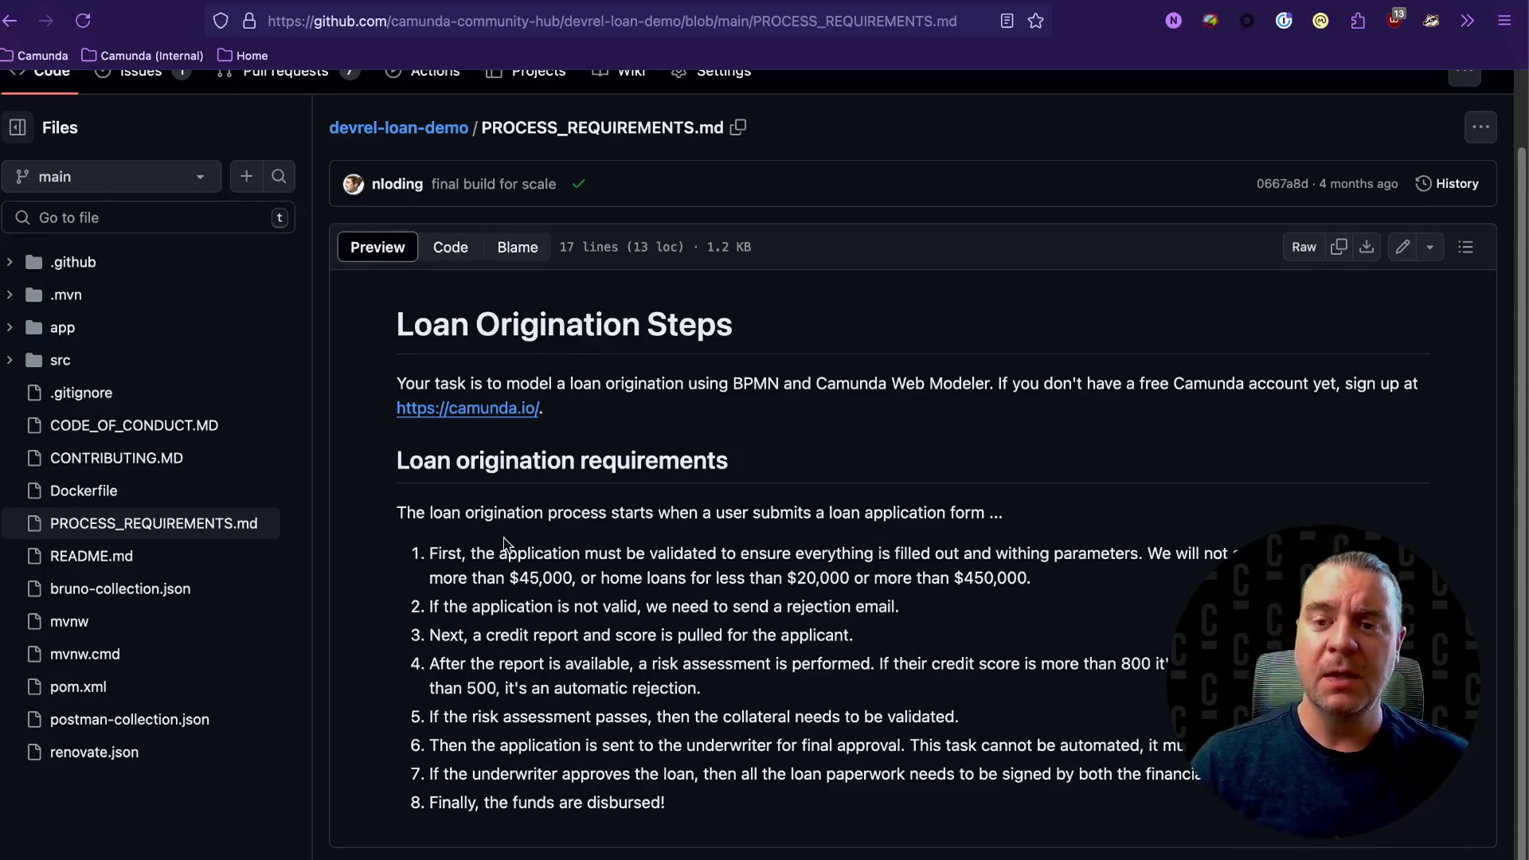
drag(431, 512, 967, 512)
drag(505, 553, 881, 550)
click(879, 547)
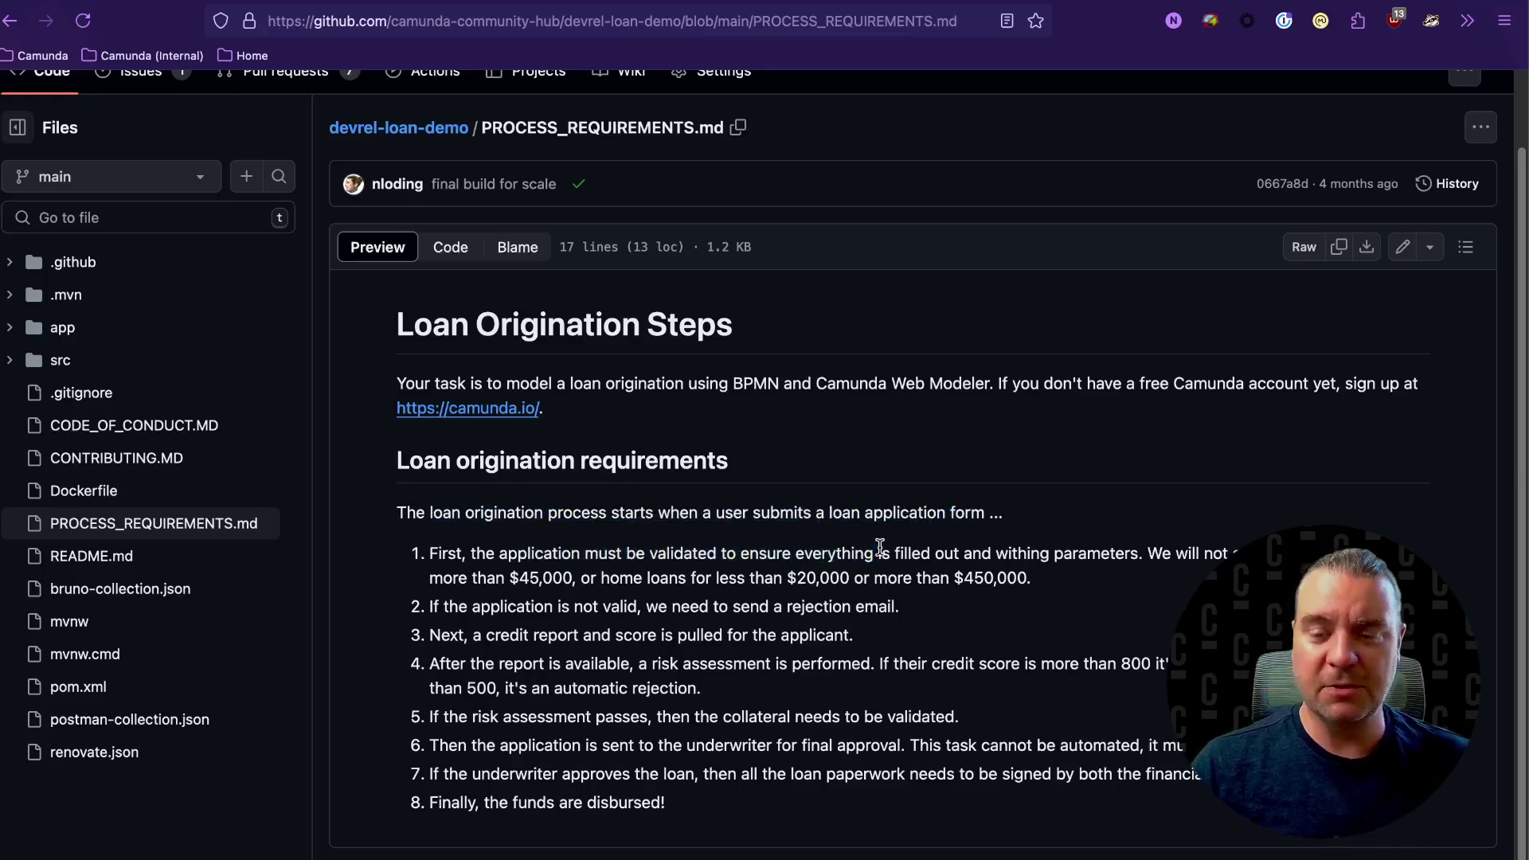
drag(544, 607, 894, 611)
click(895, 612)
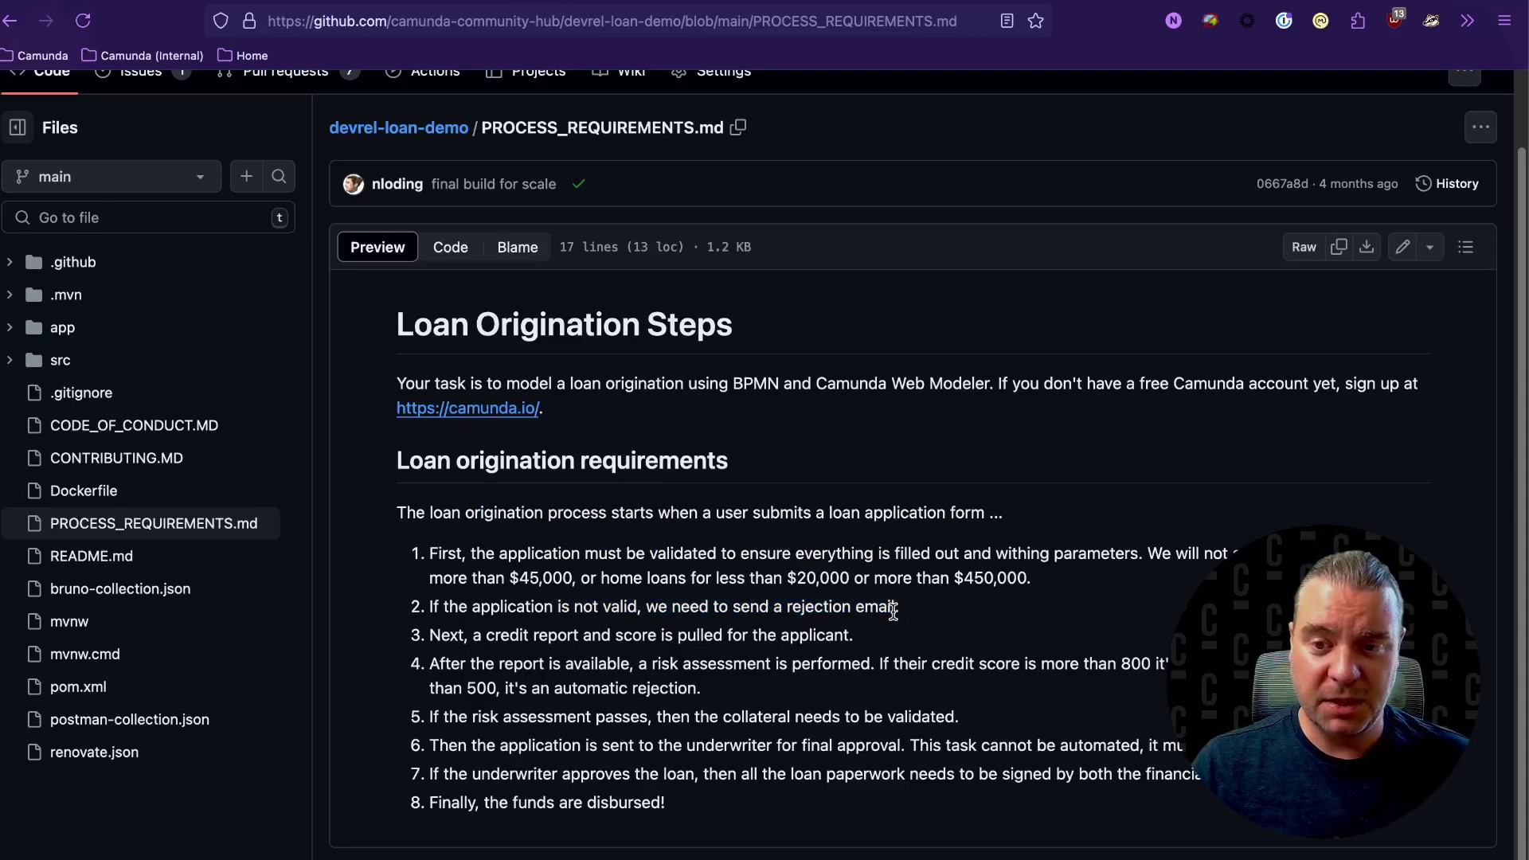
Step: Read through the credit report, risk assessment and remaining steps 5 to 8
drag(472, 637, 704, 653)
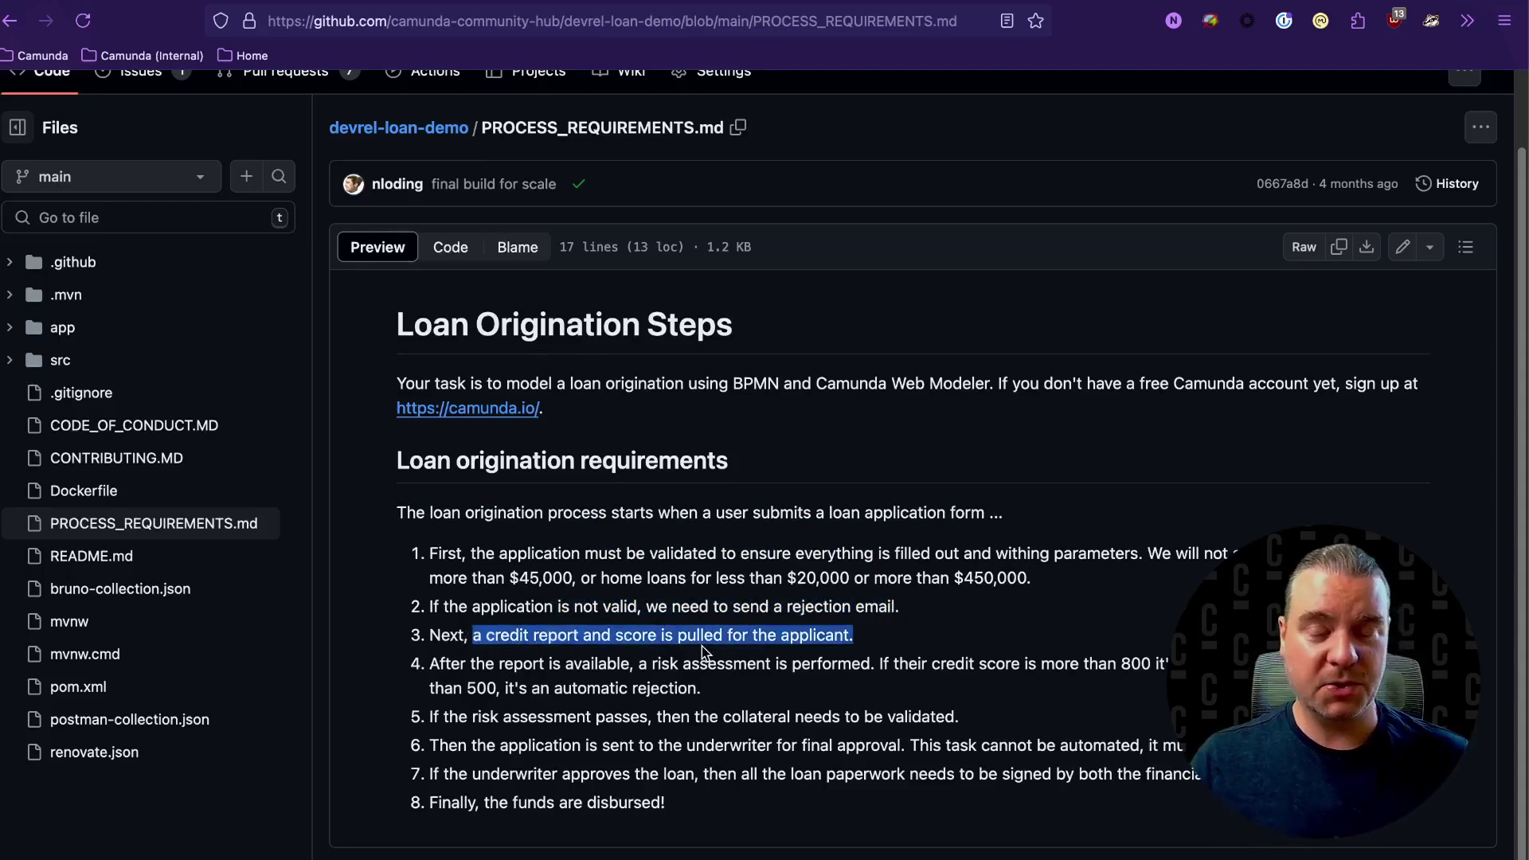
click(701, 658)
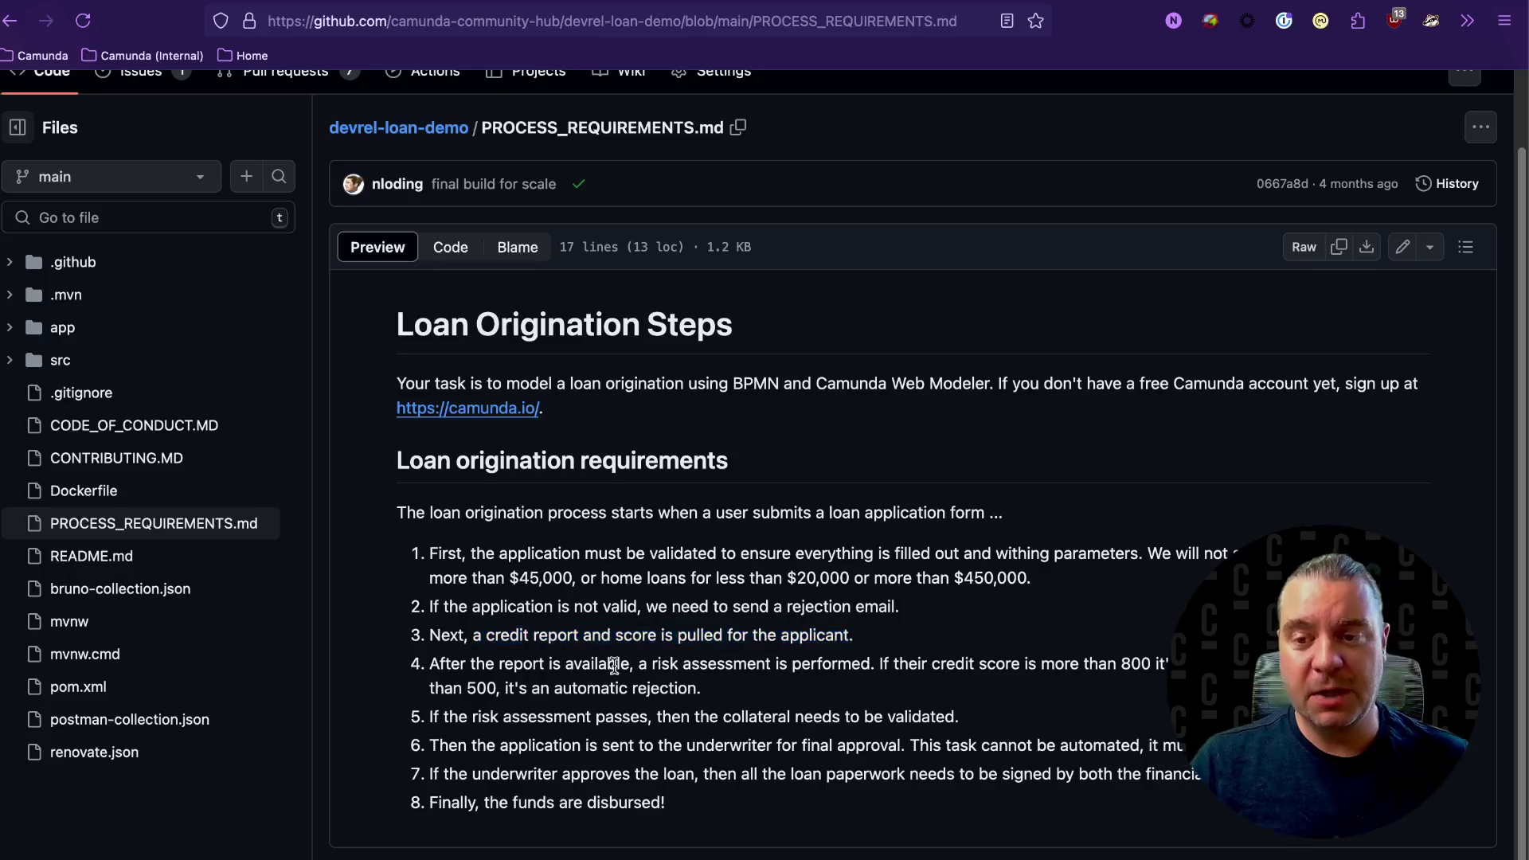
drag(617, 665, 876, 667)
click(872, 666)
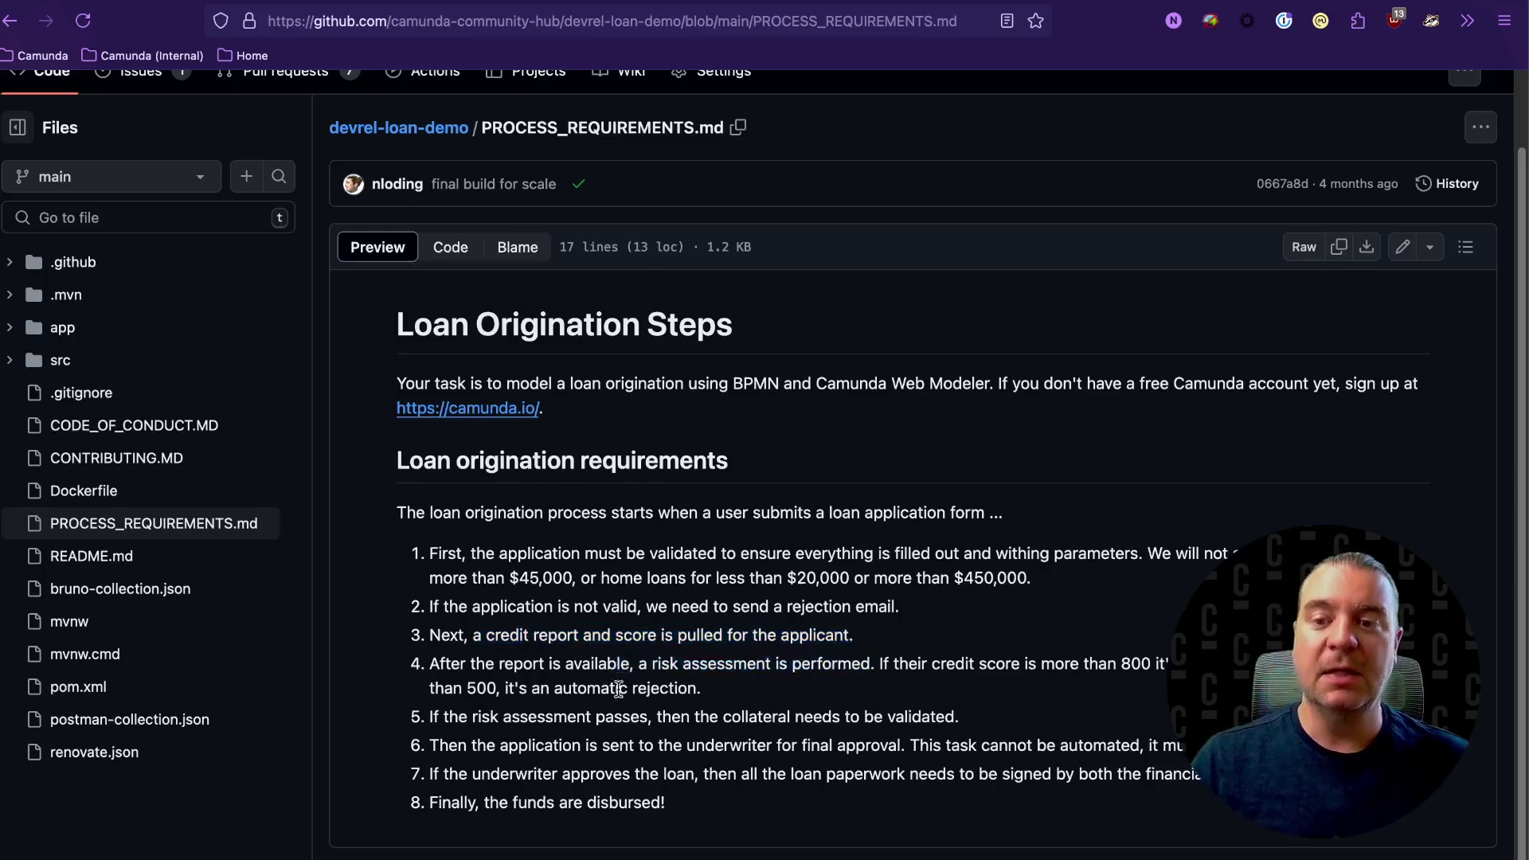
drag(588, 709, 665, 805)
click(666, 804)
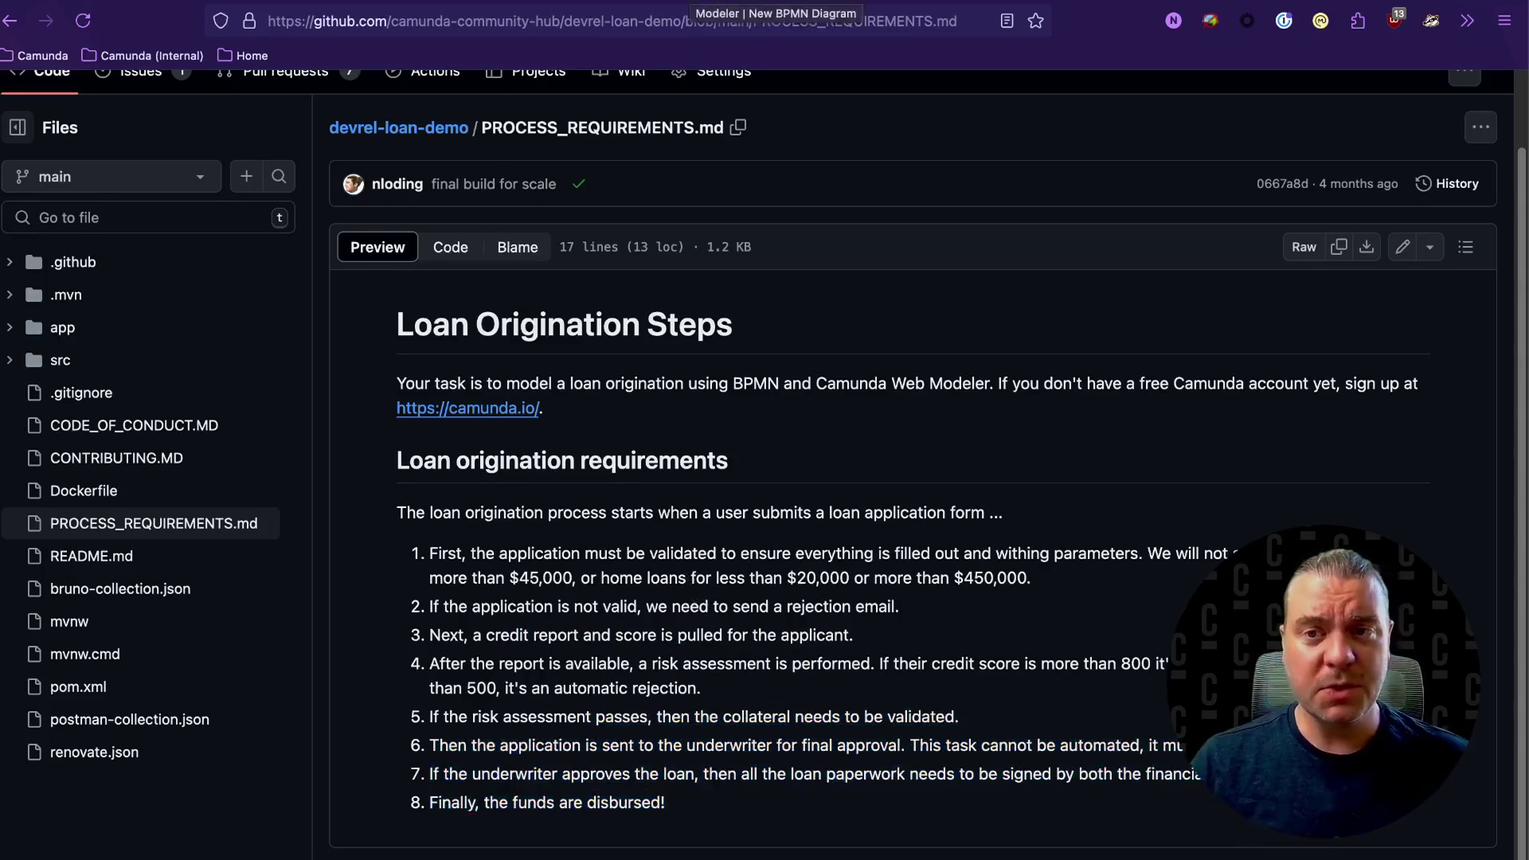
Step: In the New BPMN Diagram, append an empty task after the start event
click(698, 11)
click(266, 473)
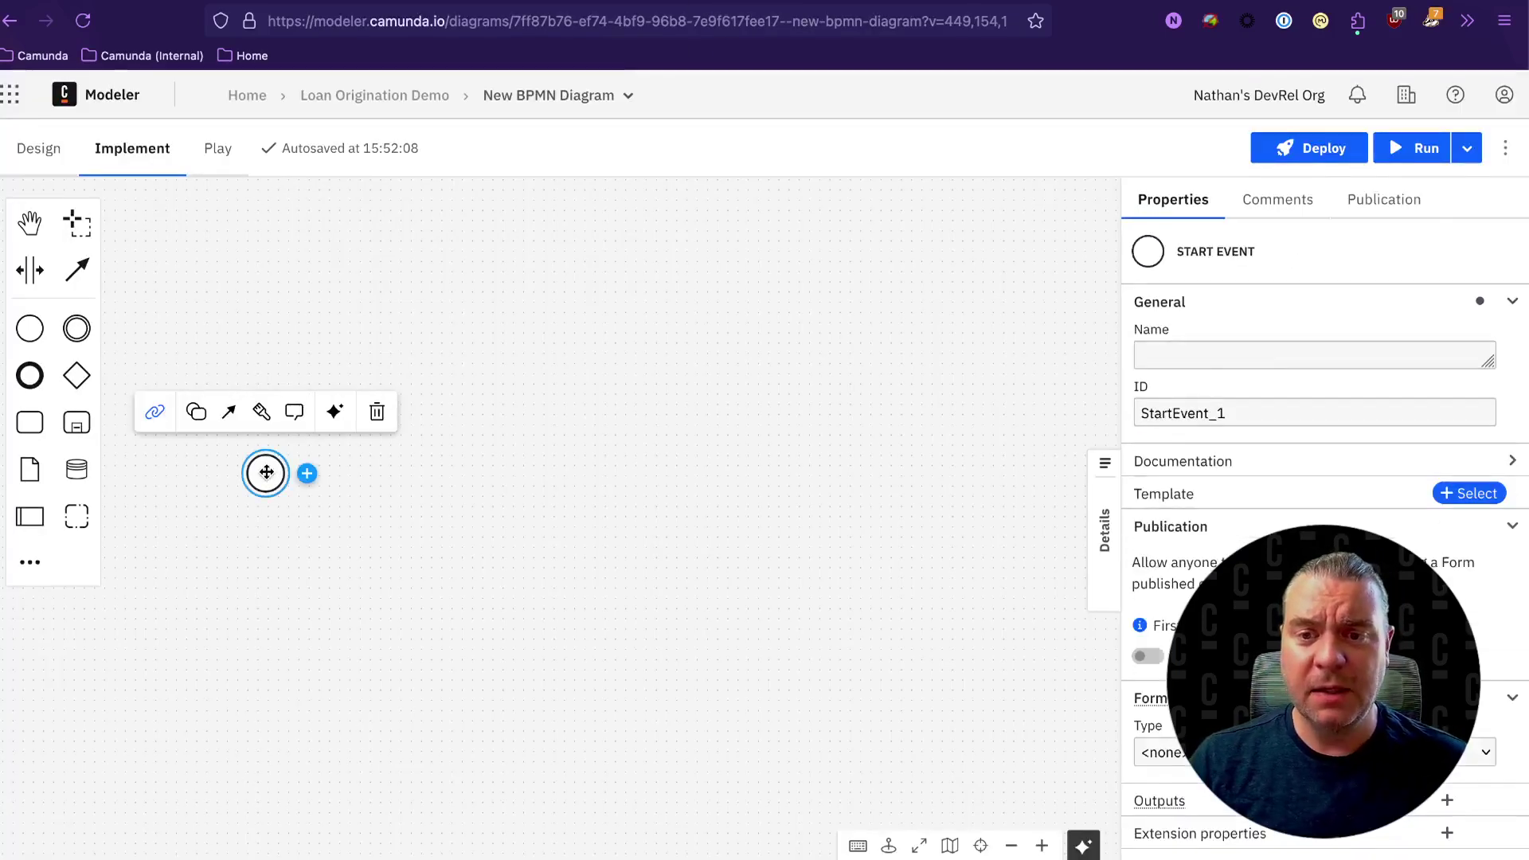
click(199, 416)
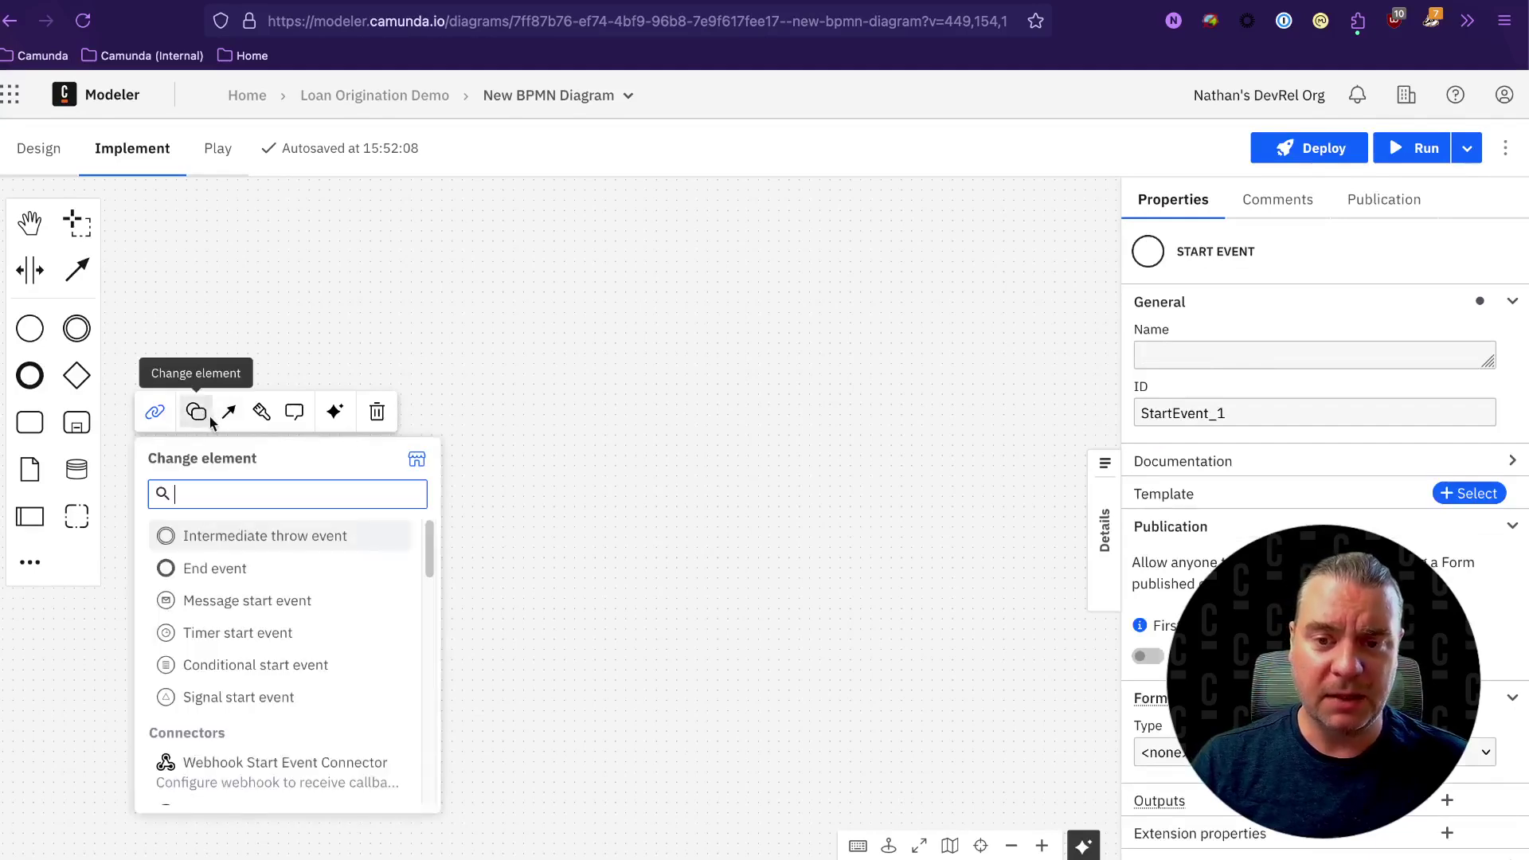
click(390, 375)
click(254, 472)
click(307, 474)
click(311, 475)
Step: Attach the text annotation 'user submits loan application form' to the start event
click(263, 458)
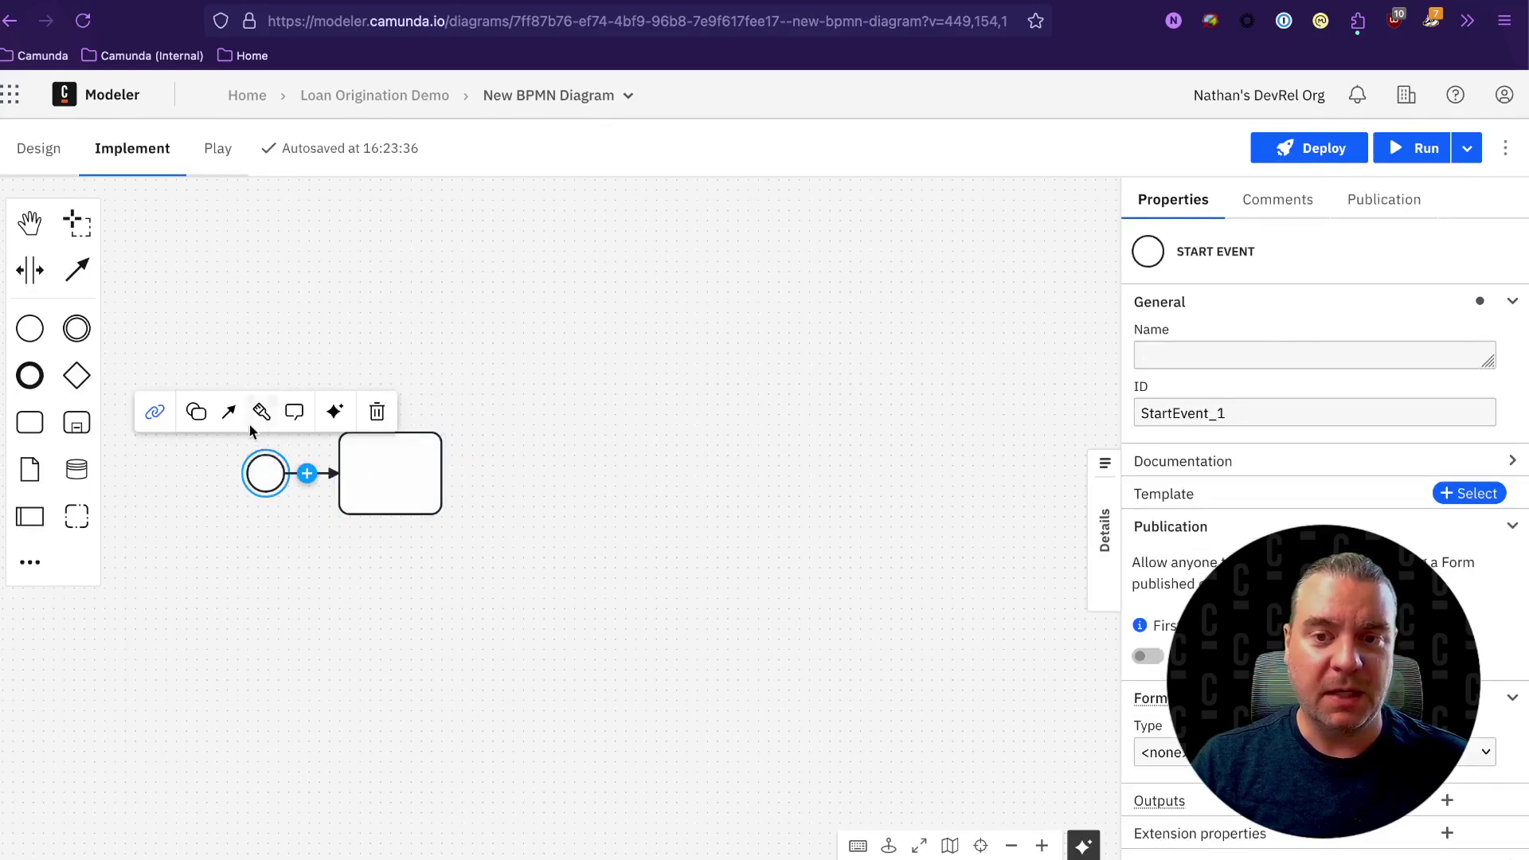
click(308, 474)
click(345, 511)
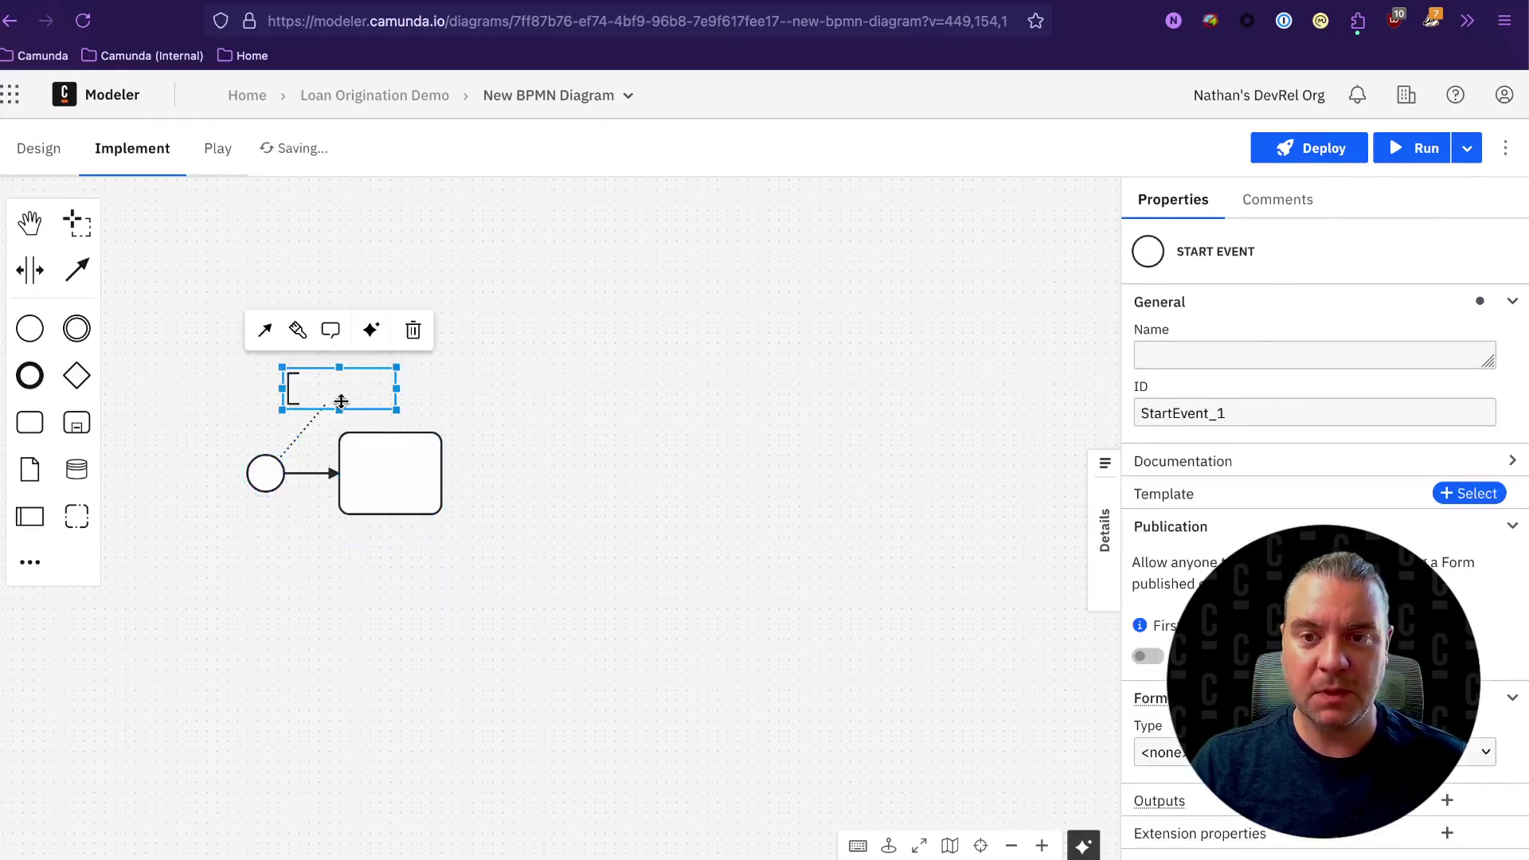
text(user submits loan application form)
key(Return)
drag(327, 414, 287, 374)
Step: Name the appended task 'validate the loan application'
click(392, 474)
key(Escape)
text(validate the loan application)
key(Return)
Step: Change the task into a REST Outbound Connector
click(373, 483)
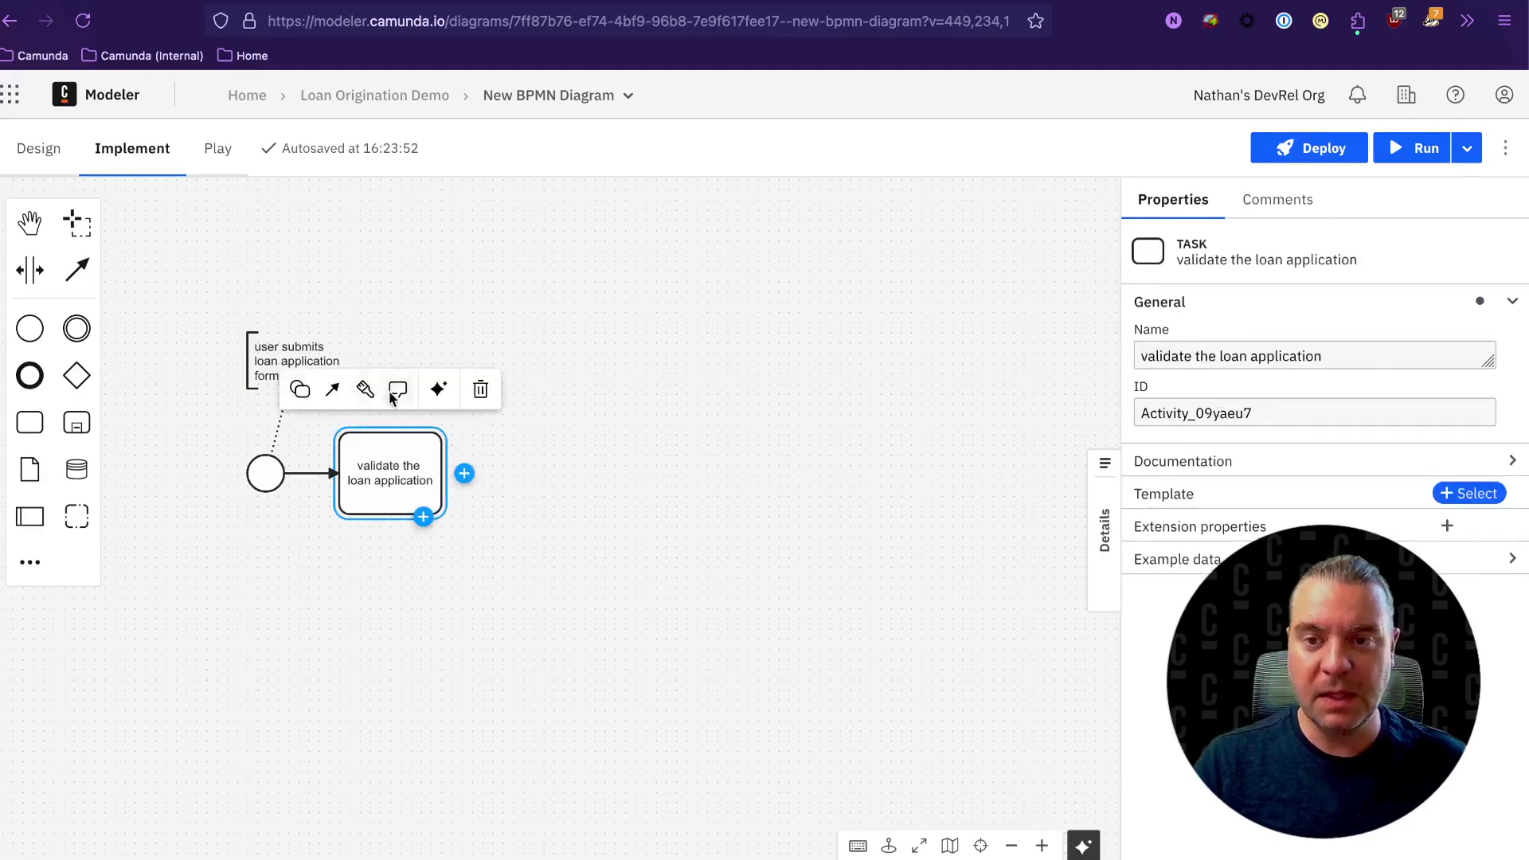
click(299, 389)
text(rest)
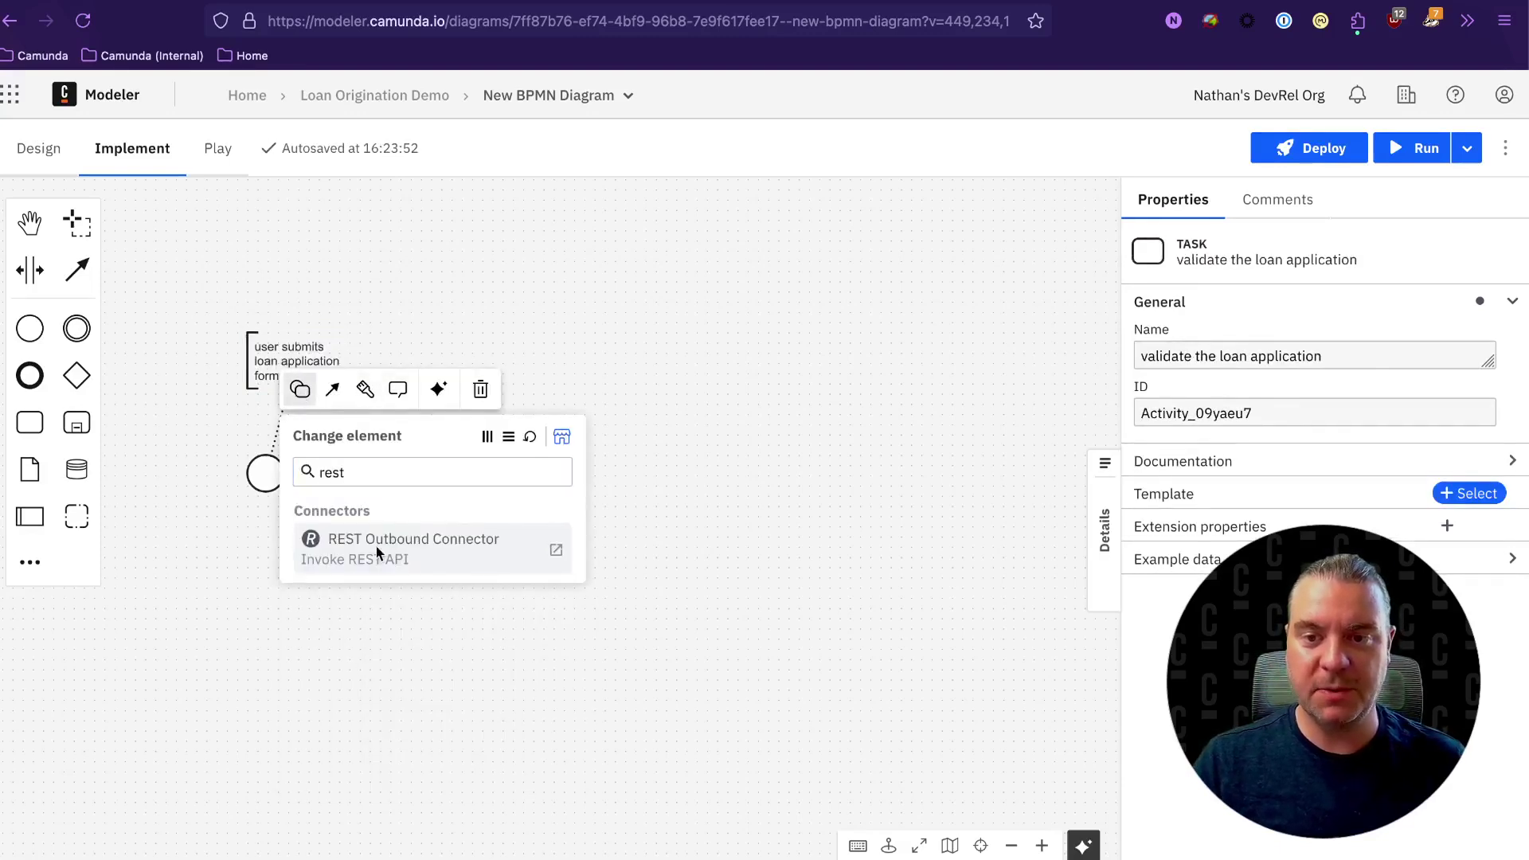
click(374, 550)
click(458, 496)
click(410, 471)
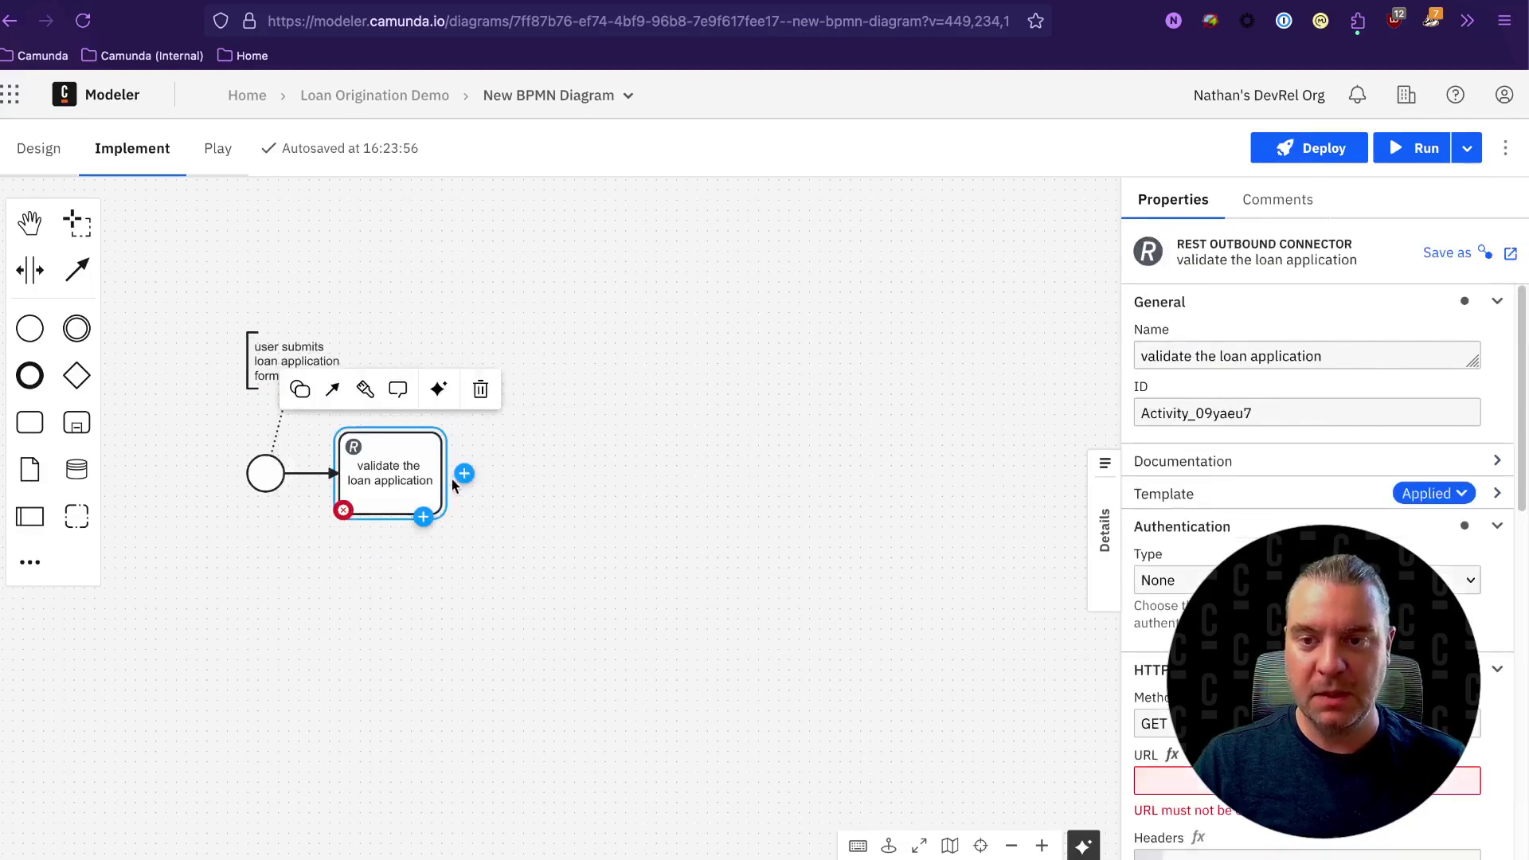
Step: Append an exclusive gateway branching to an upper and a lower task
click(497, 475)
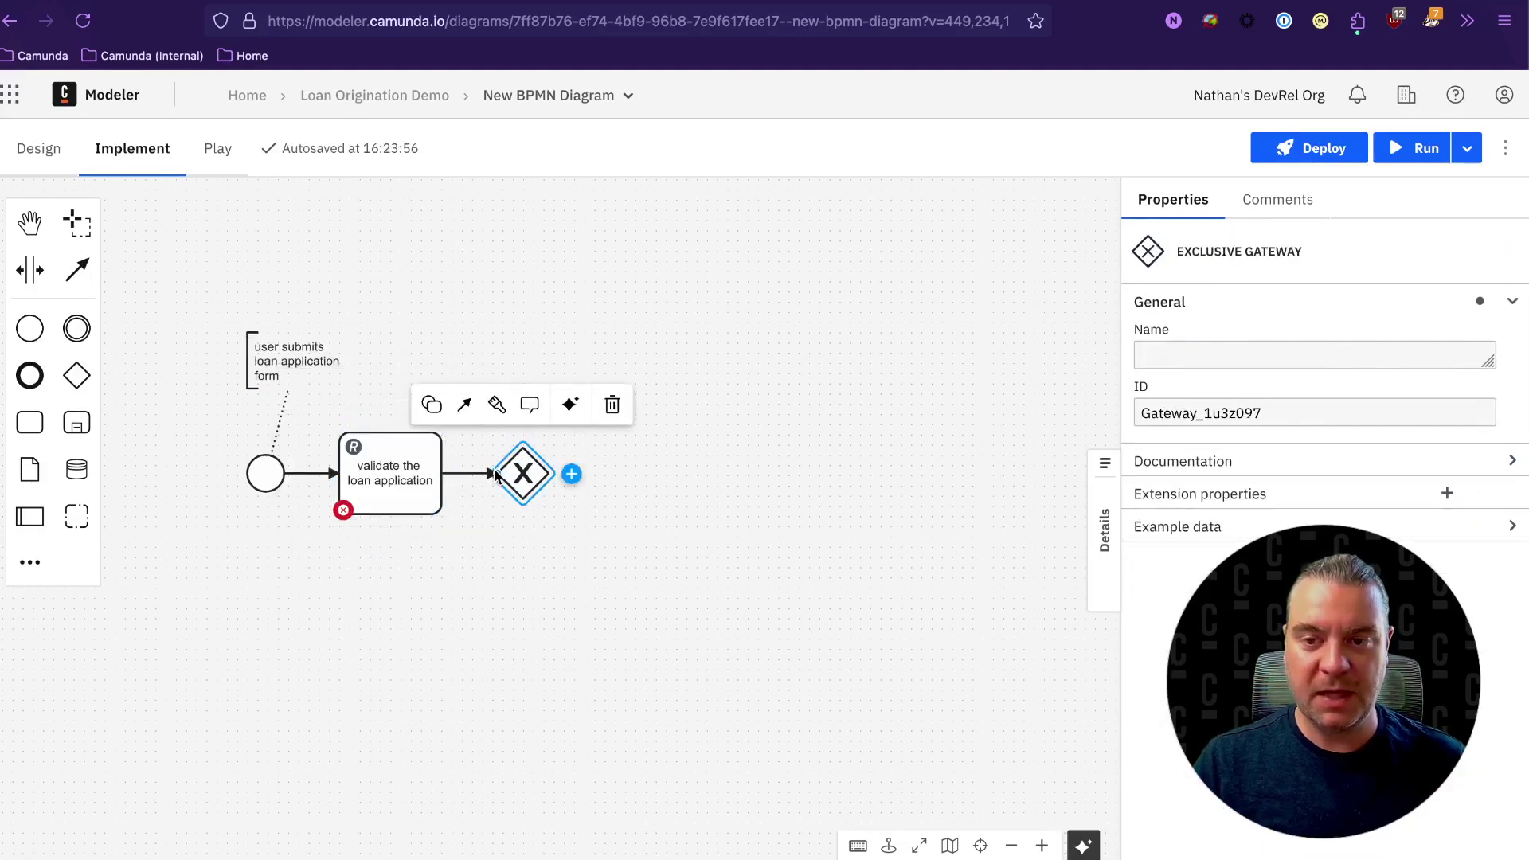
click(570, 472)
click(519, 476)
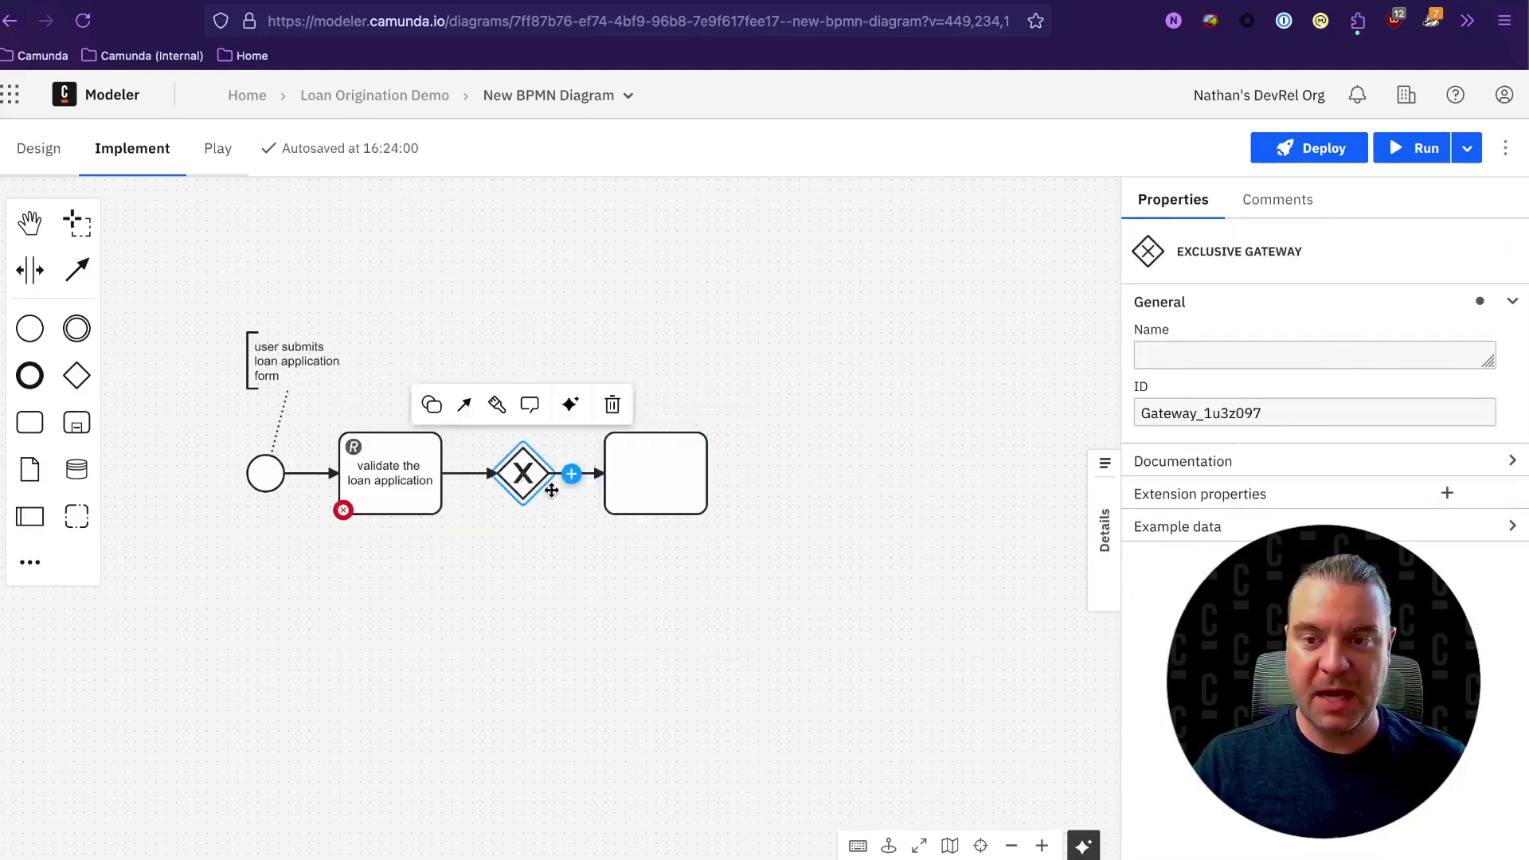
click(574, 490)
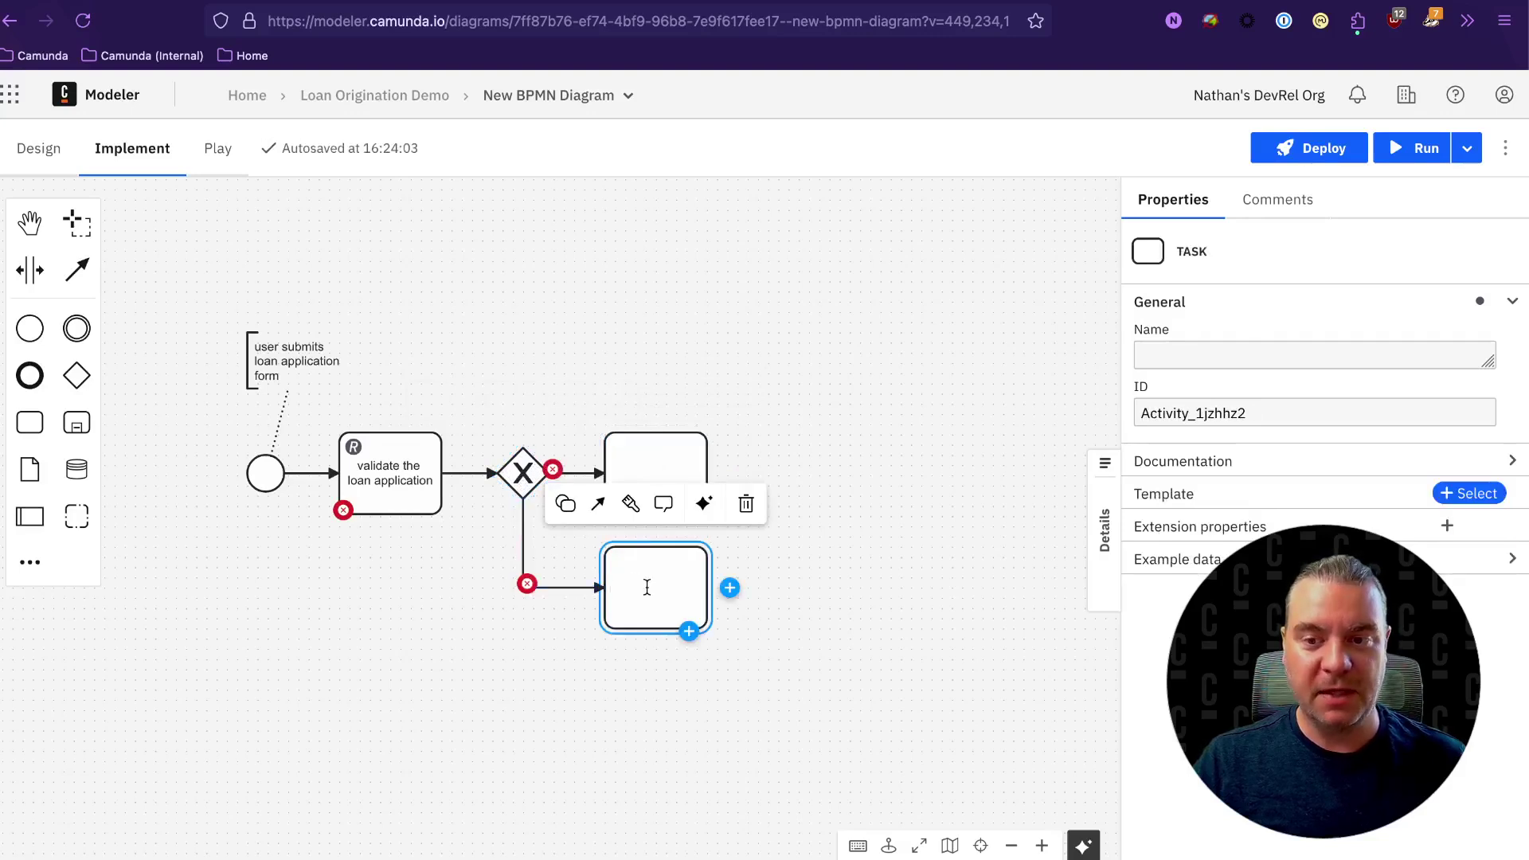
key(Escape)
key(s)
key(n)
Step: Name the lower task 'send invalid application notice'
click(642, 608)
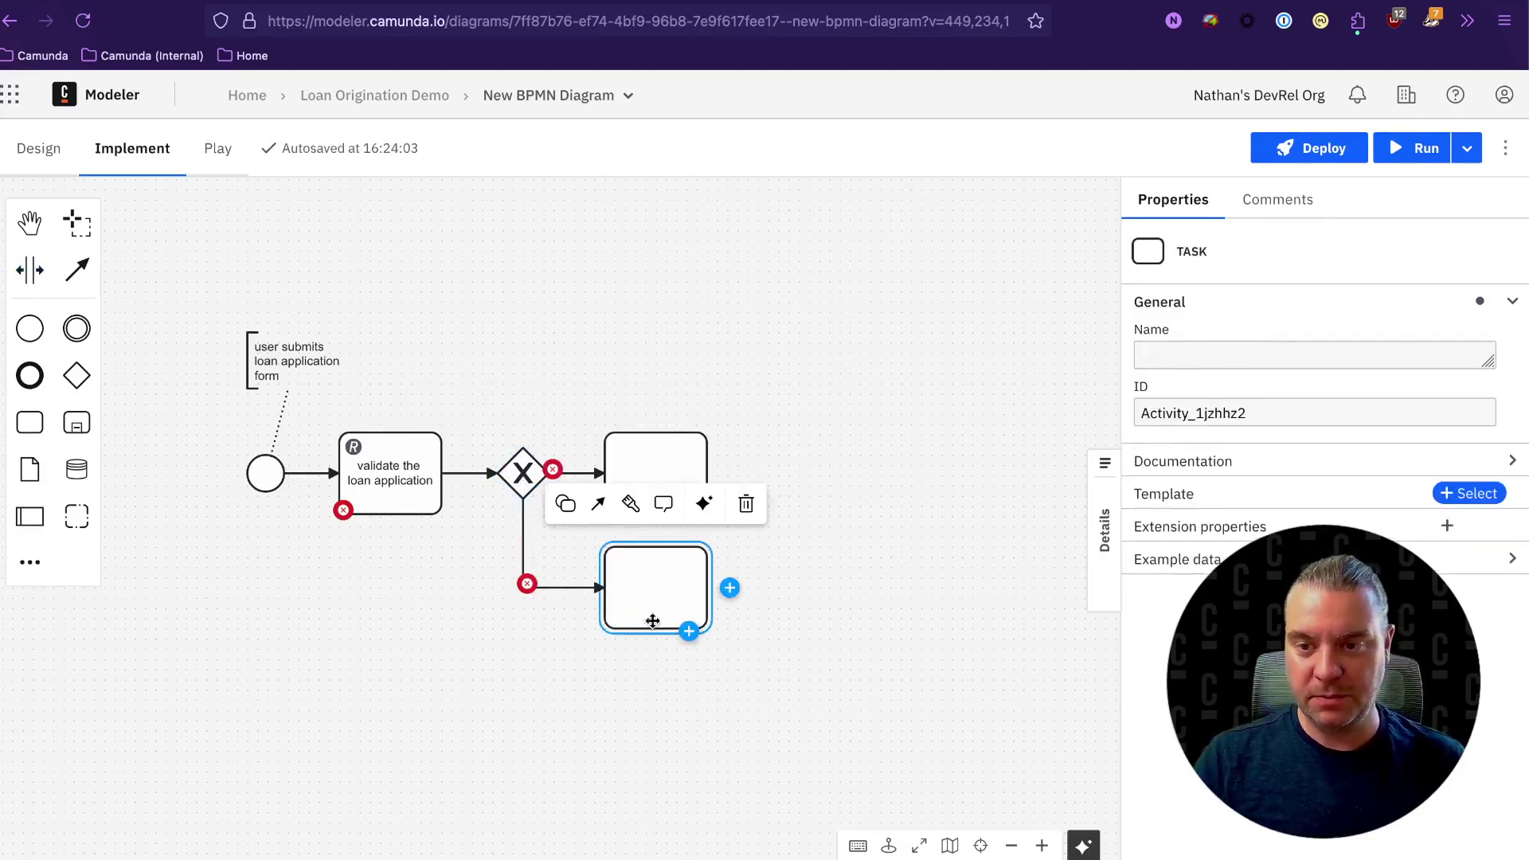
key(Escape)
double_click(637, 590)
text(send invalida pp)
key(BackSpace)
key(BackSpace)
key(BackSpace)
key(BackSpace)
text(application notic)
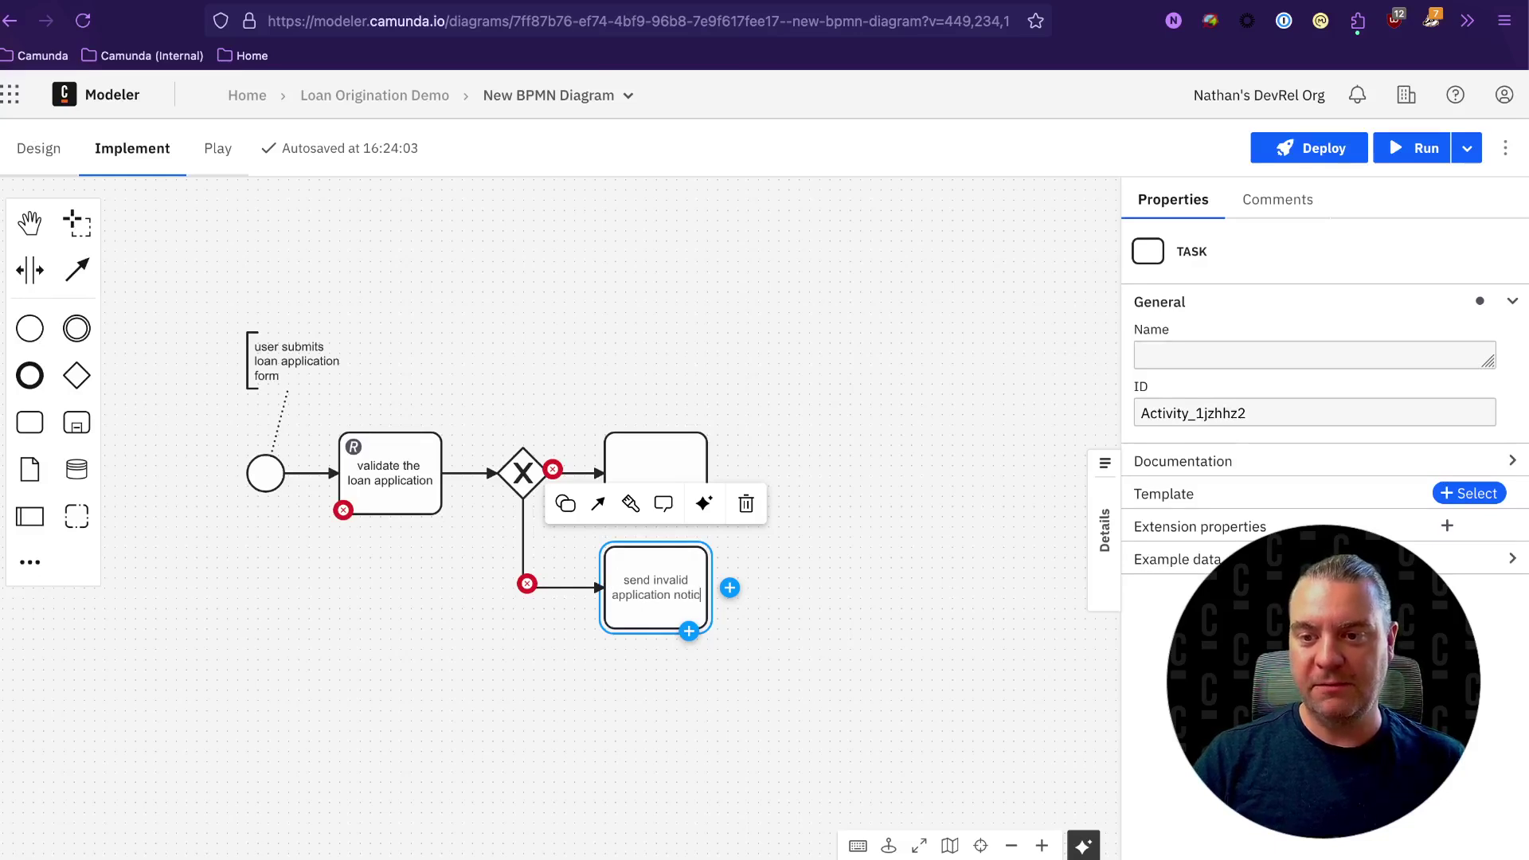
text(e)
key(Return)
Step: Change the lower task into a SendGrid Outbound Connector
click(565, 503)
text(send)
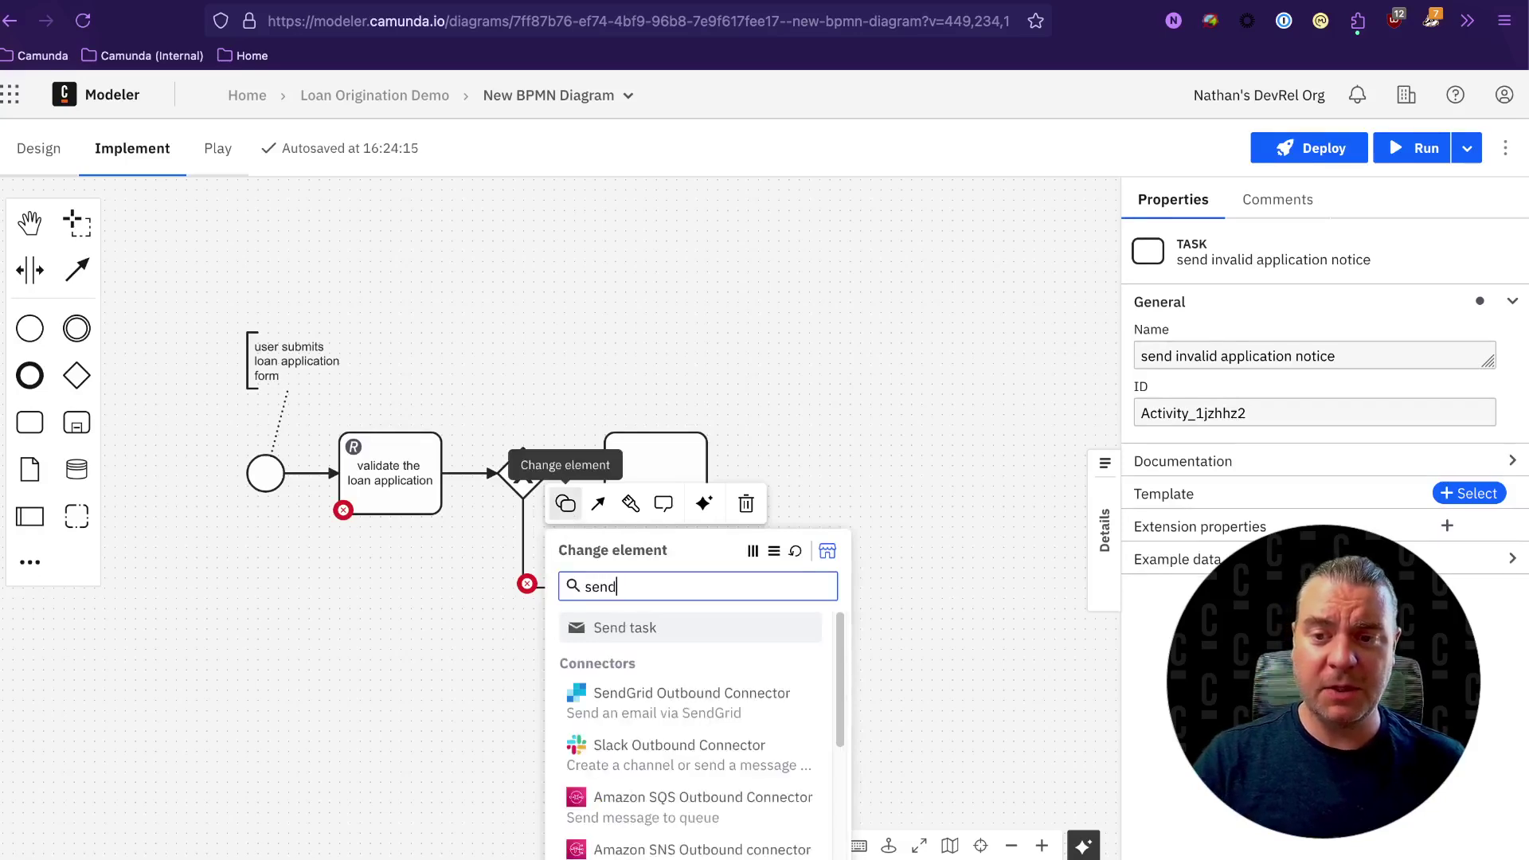
click(659, 692)
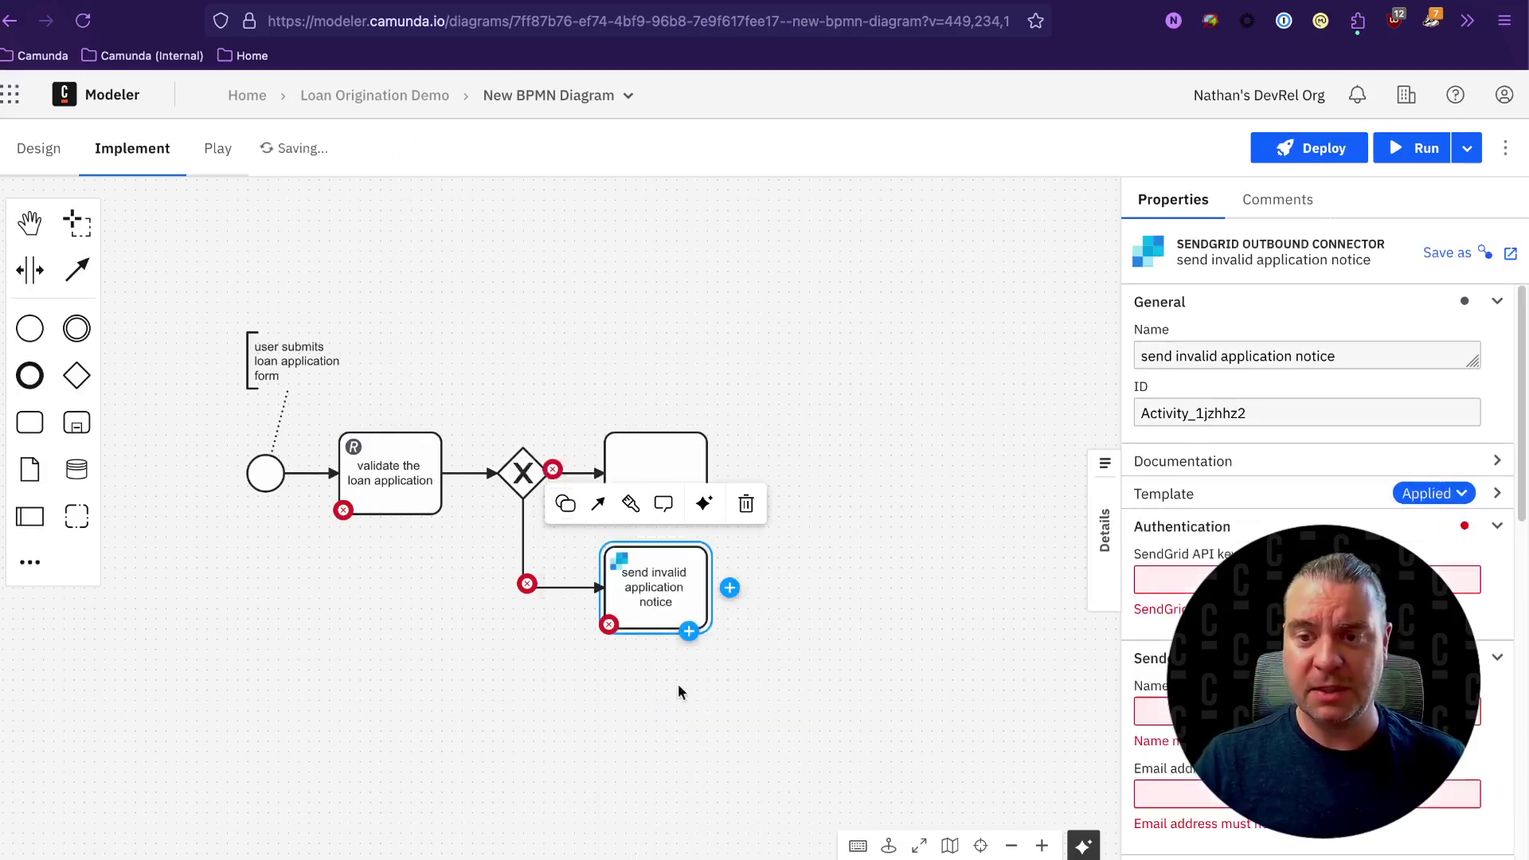
click(778, 682)
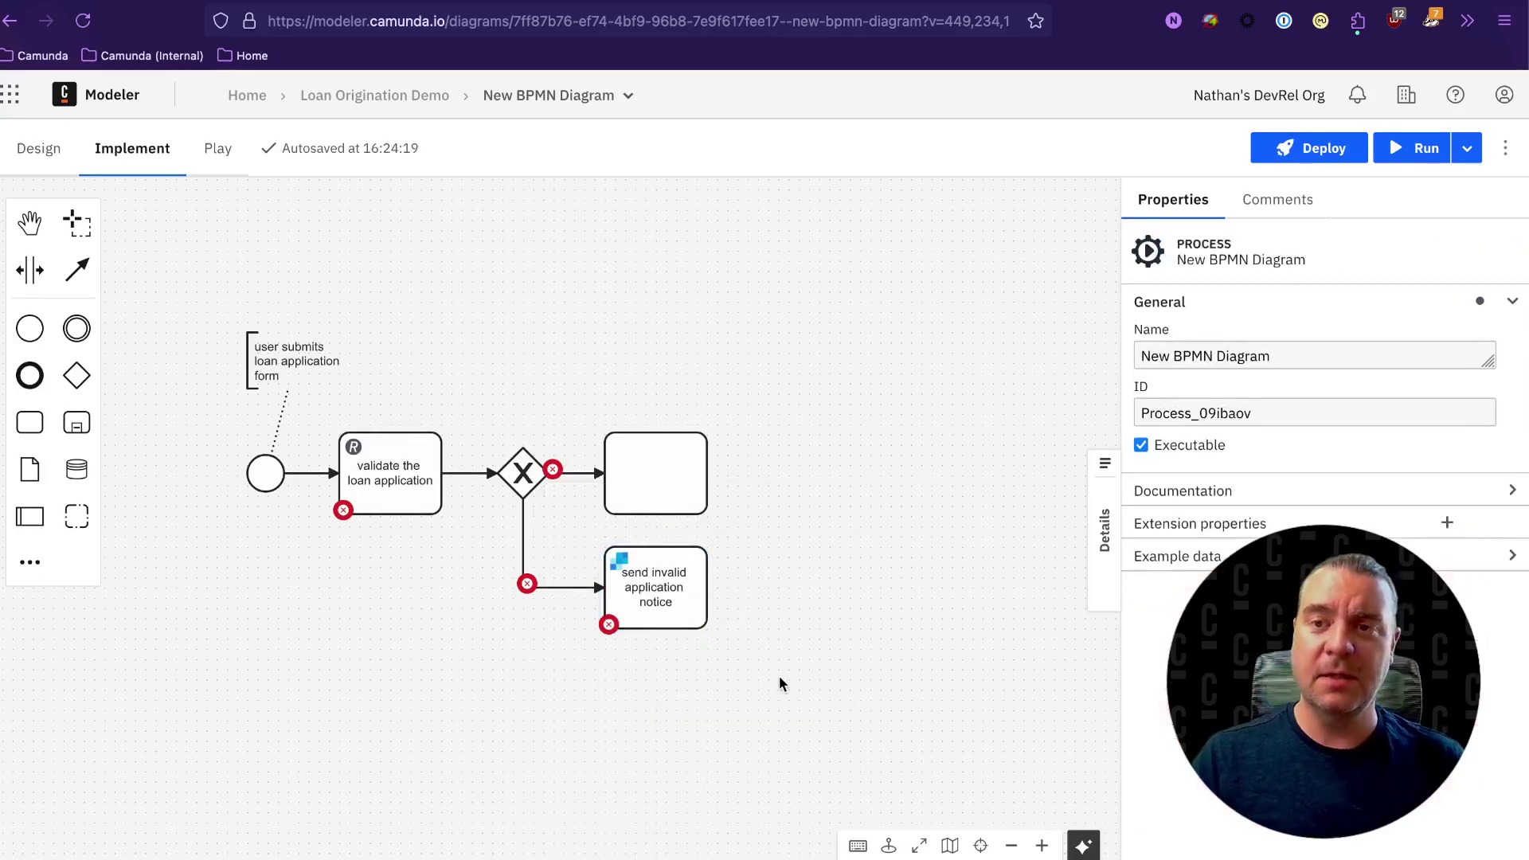
Step: Name the upper branch task 'pull credit report'
double_click(632, 474)
text(pull credi)
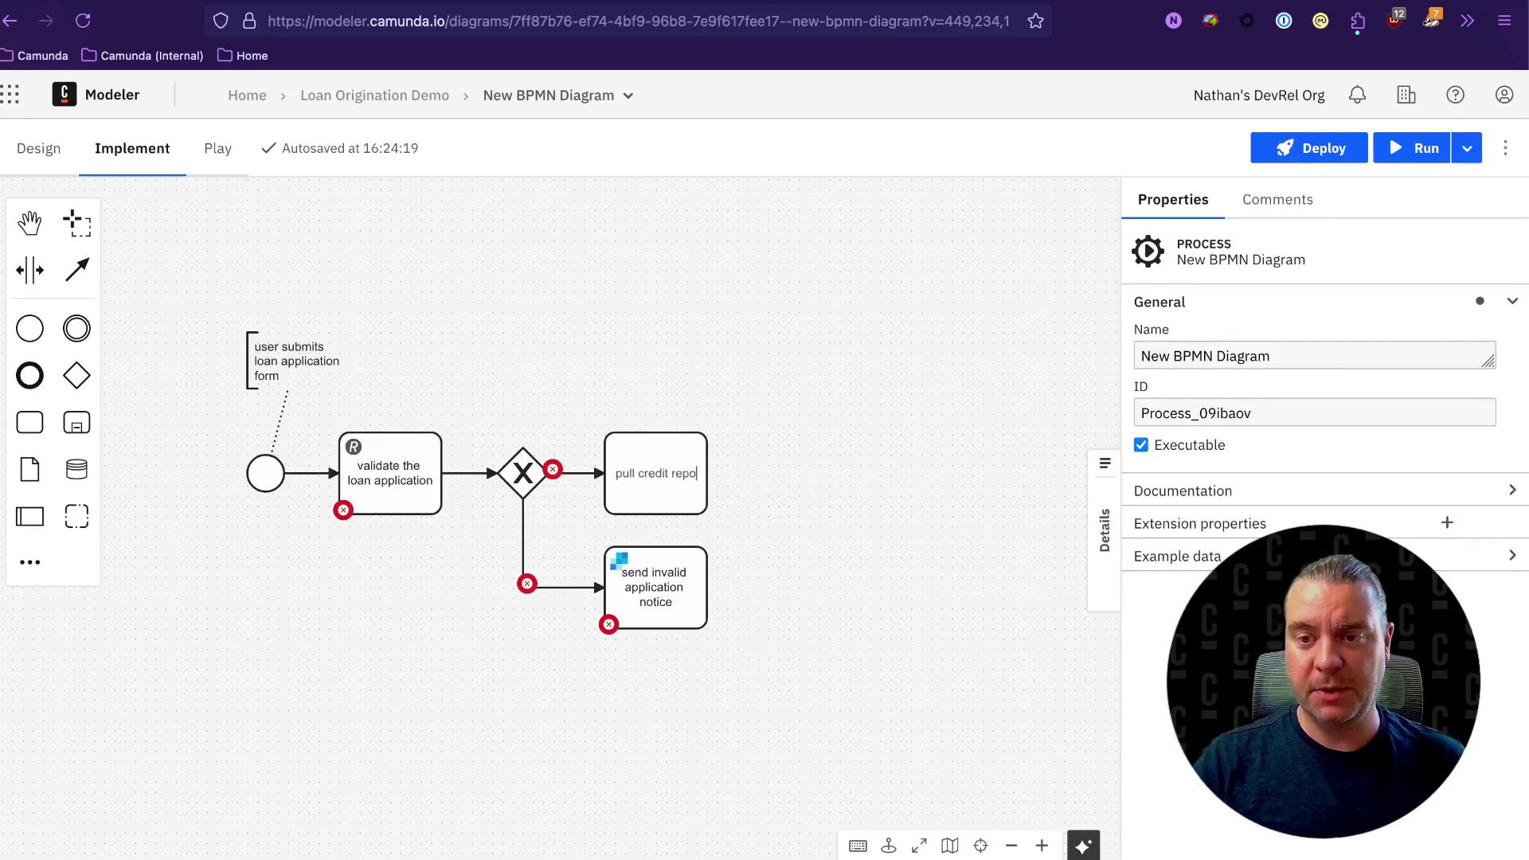
text(t)
click(784, 434)
Step: Make 'pull credit report' a REST Outbound Connector and append an empty task after it
click(655, 460)
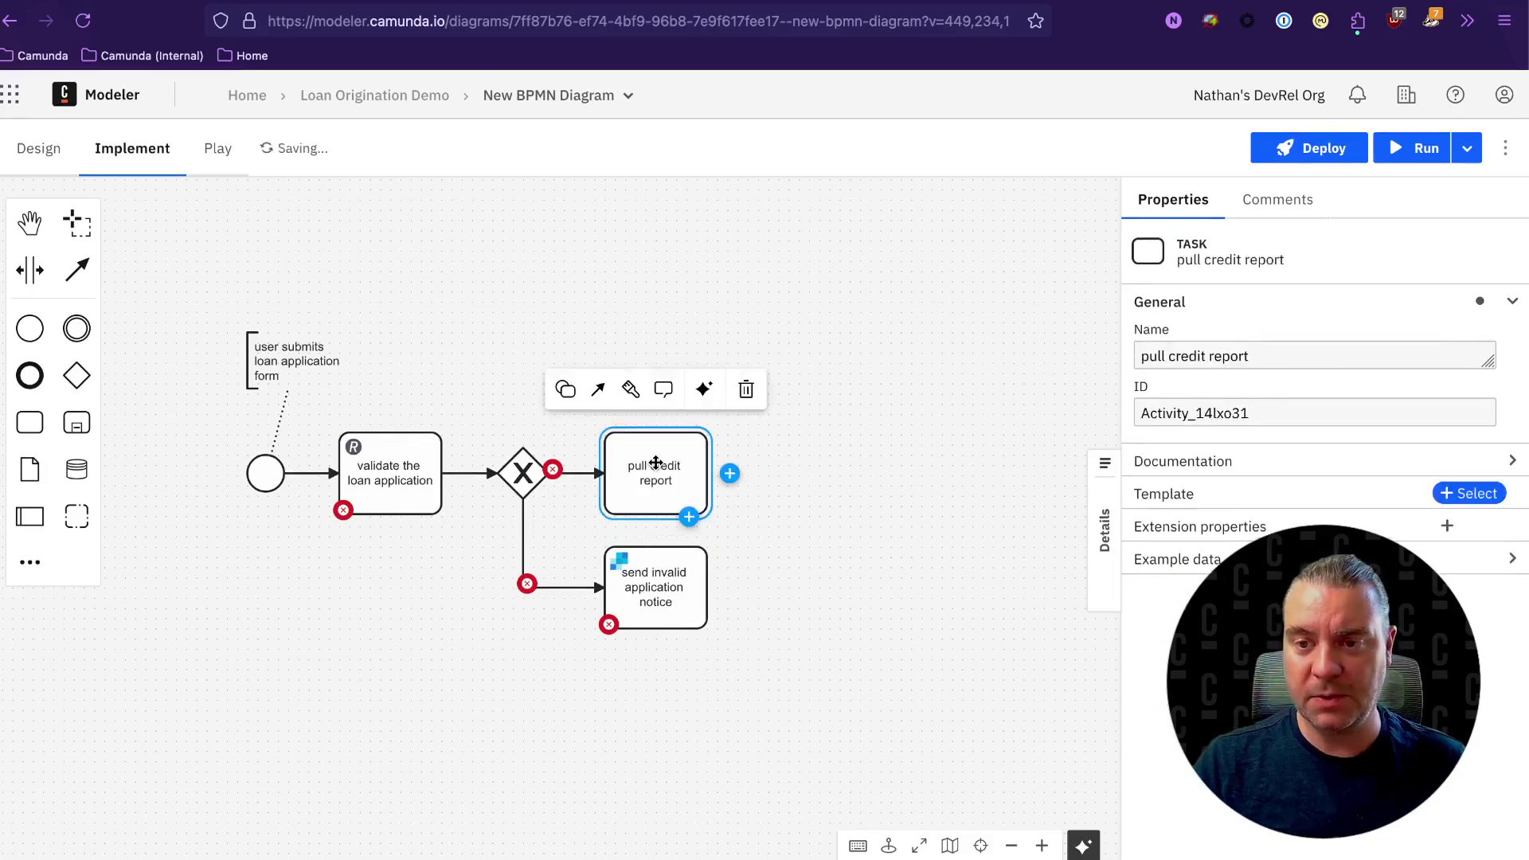
click(577, 393)
text(res)
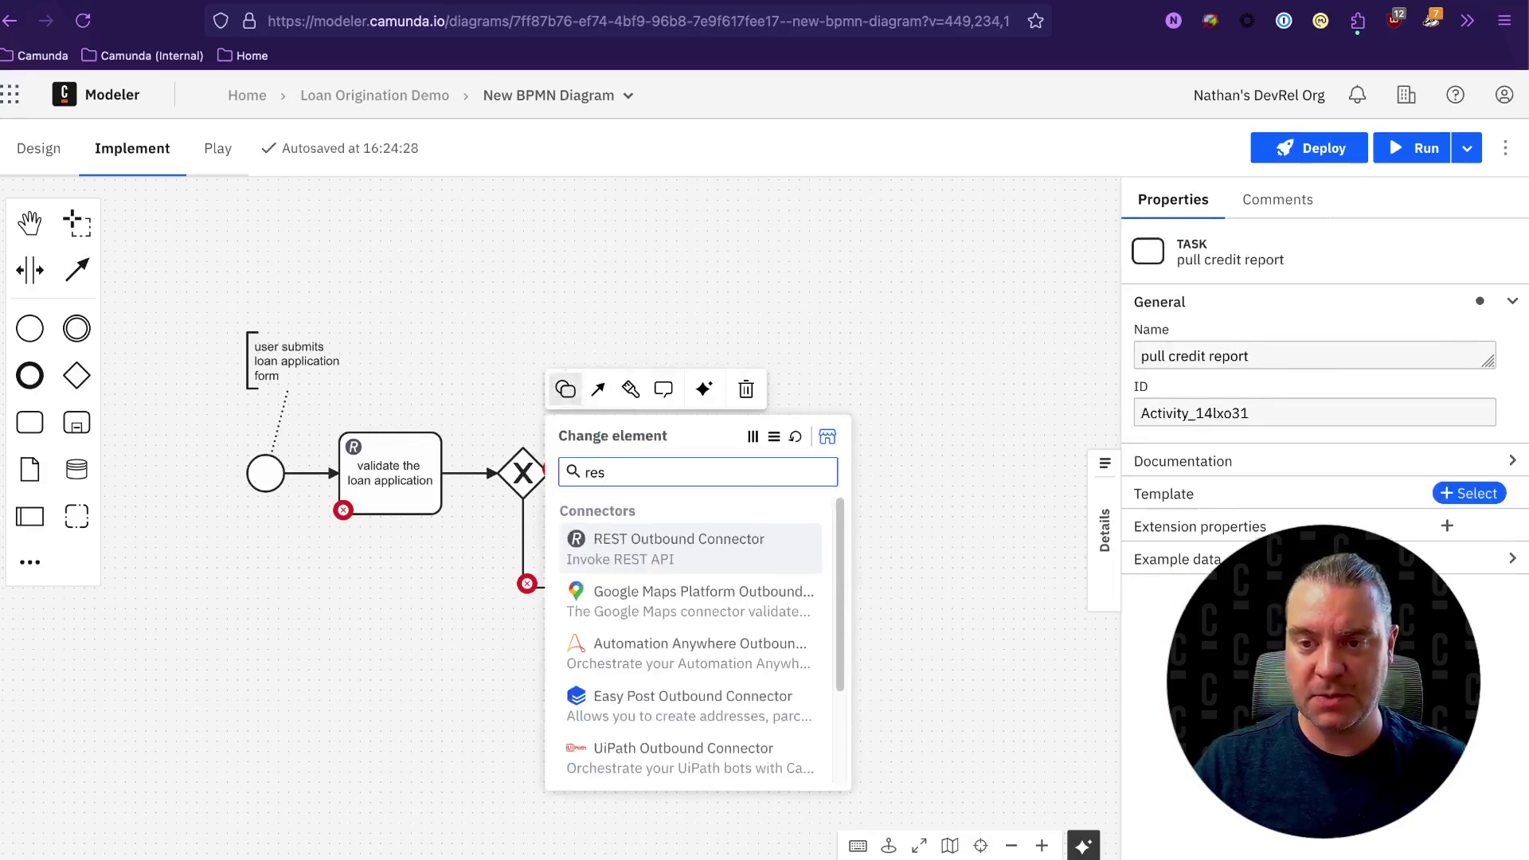
click(643, 544)
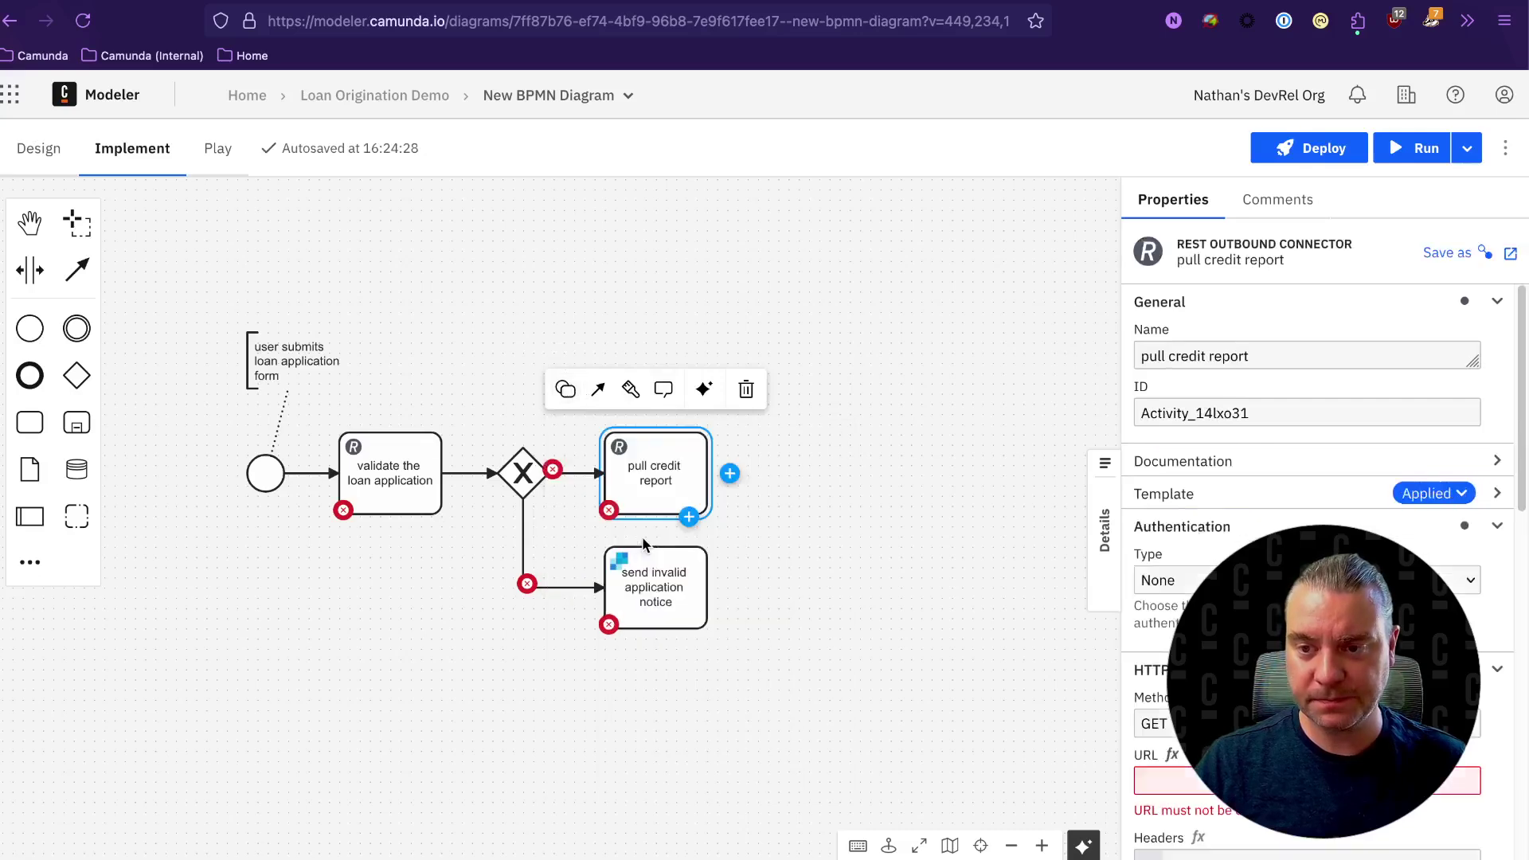
click(730, 475)
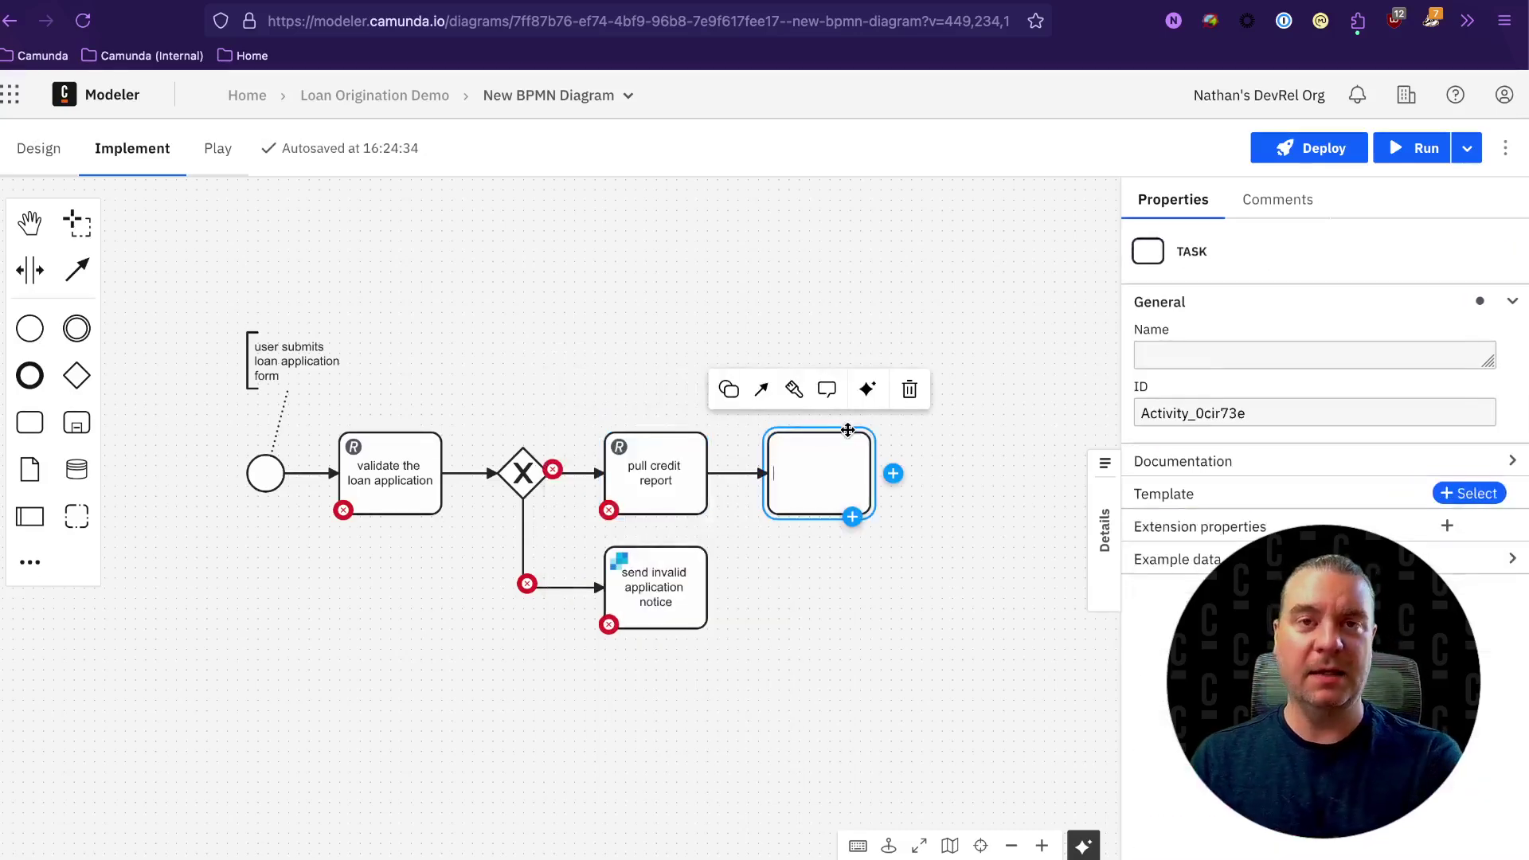
click(929, 292)
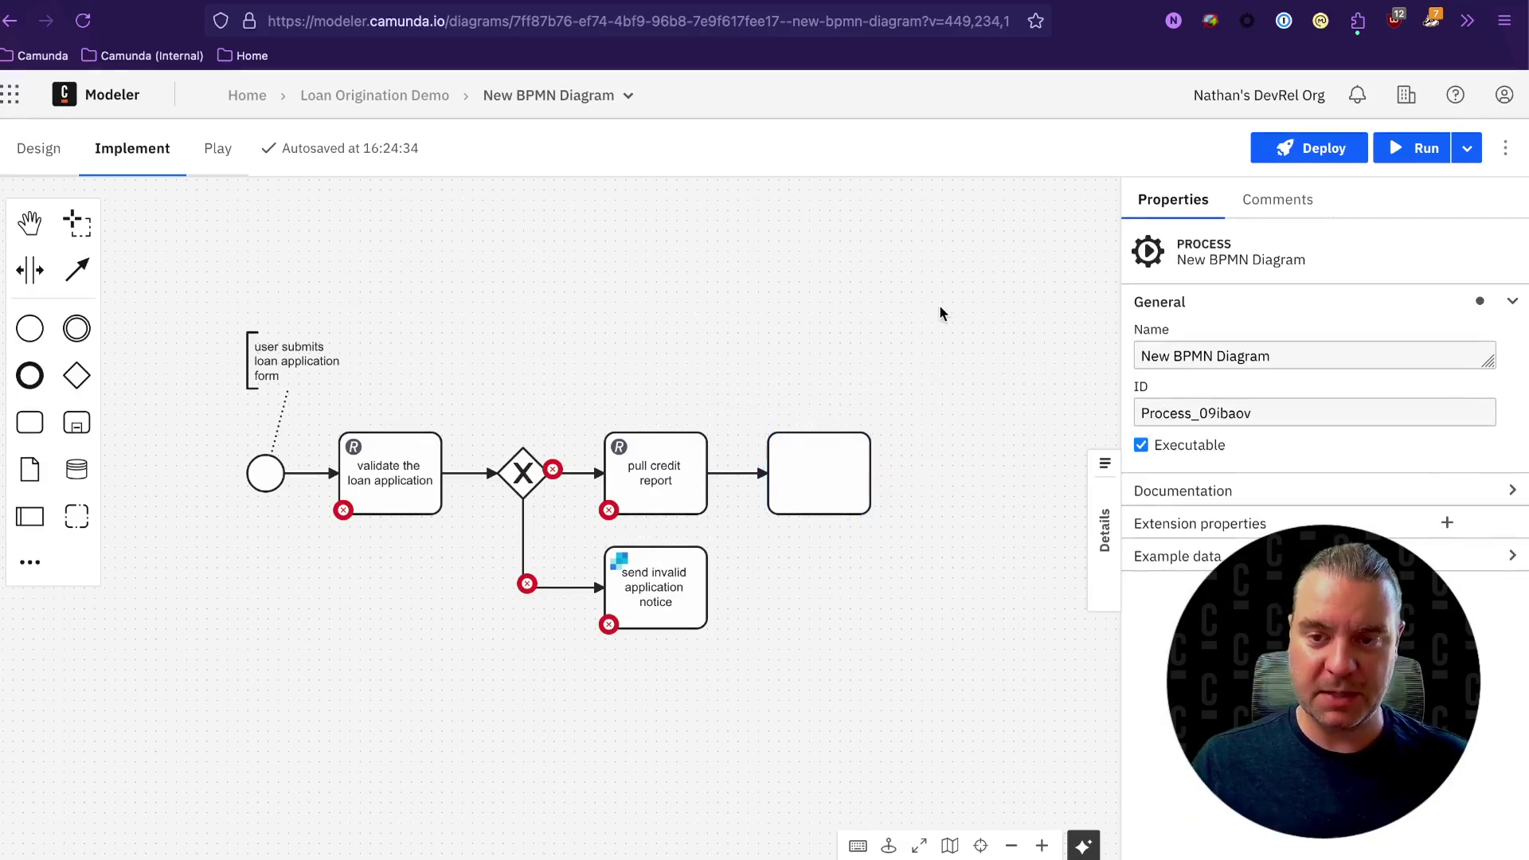
key(ctrl+Tab)
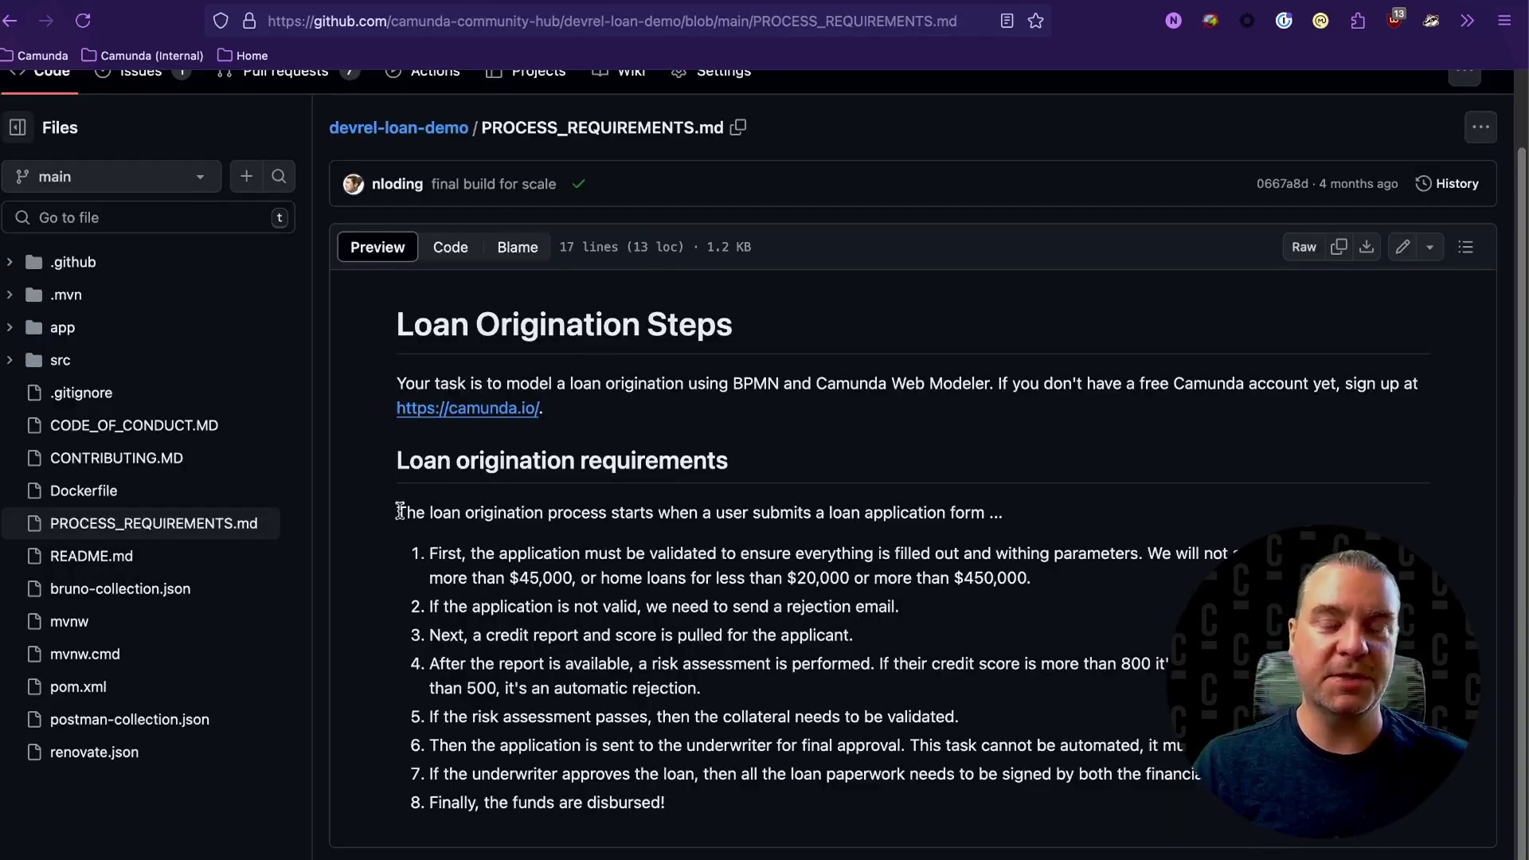
drag(400, 510, 683, 804)
click(683, 804)
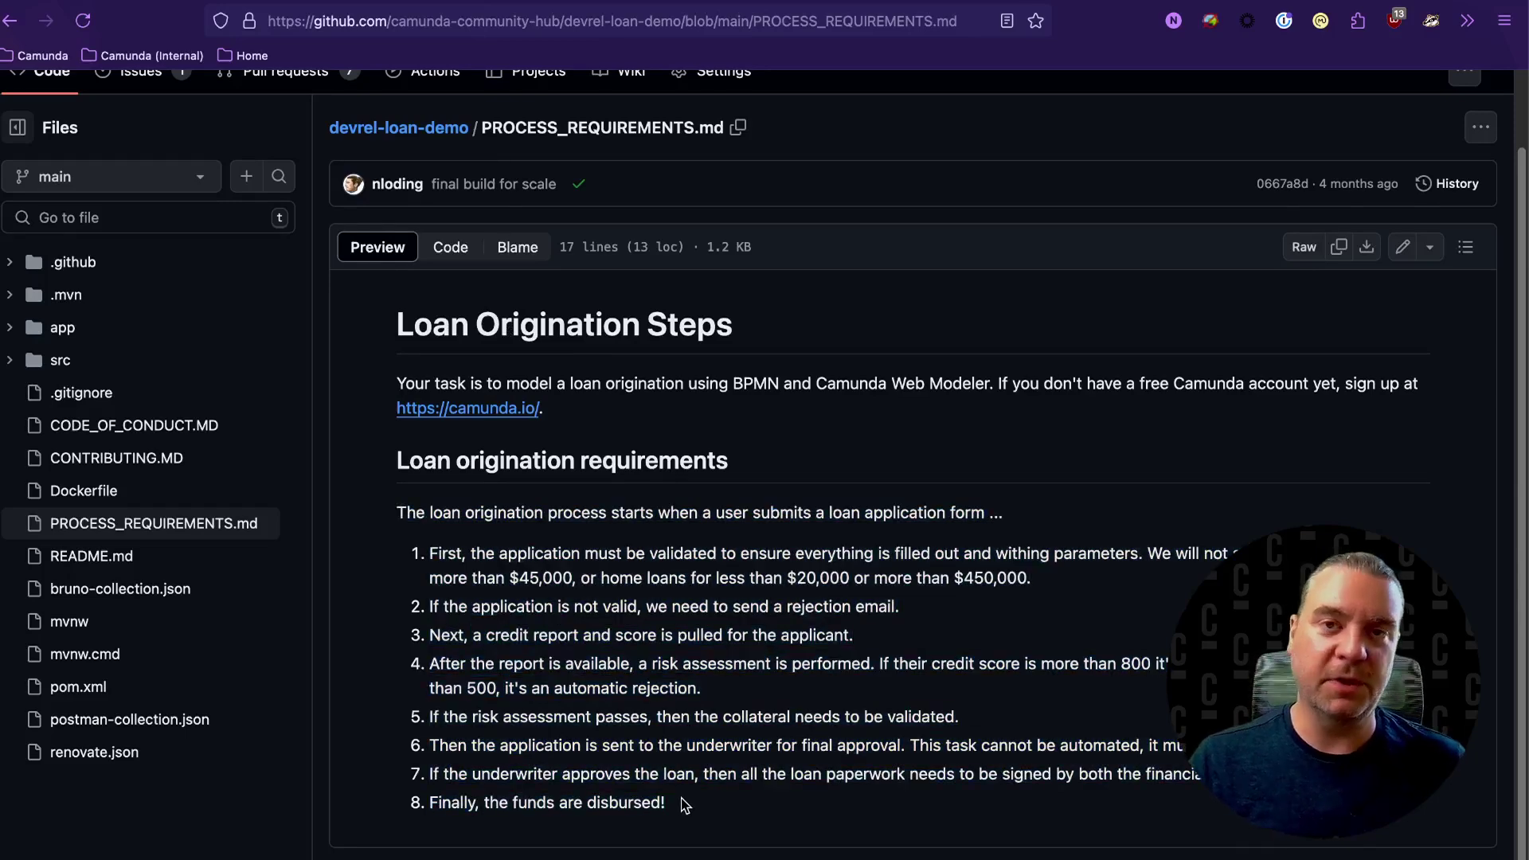
key(ctrl+shift+Tab)
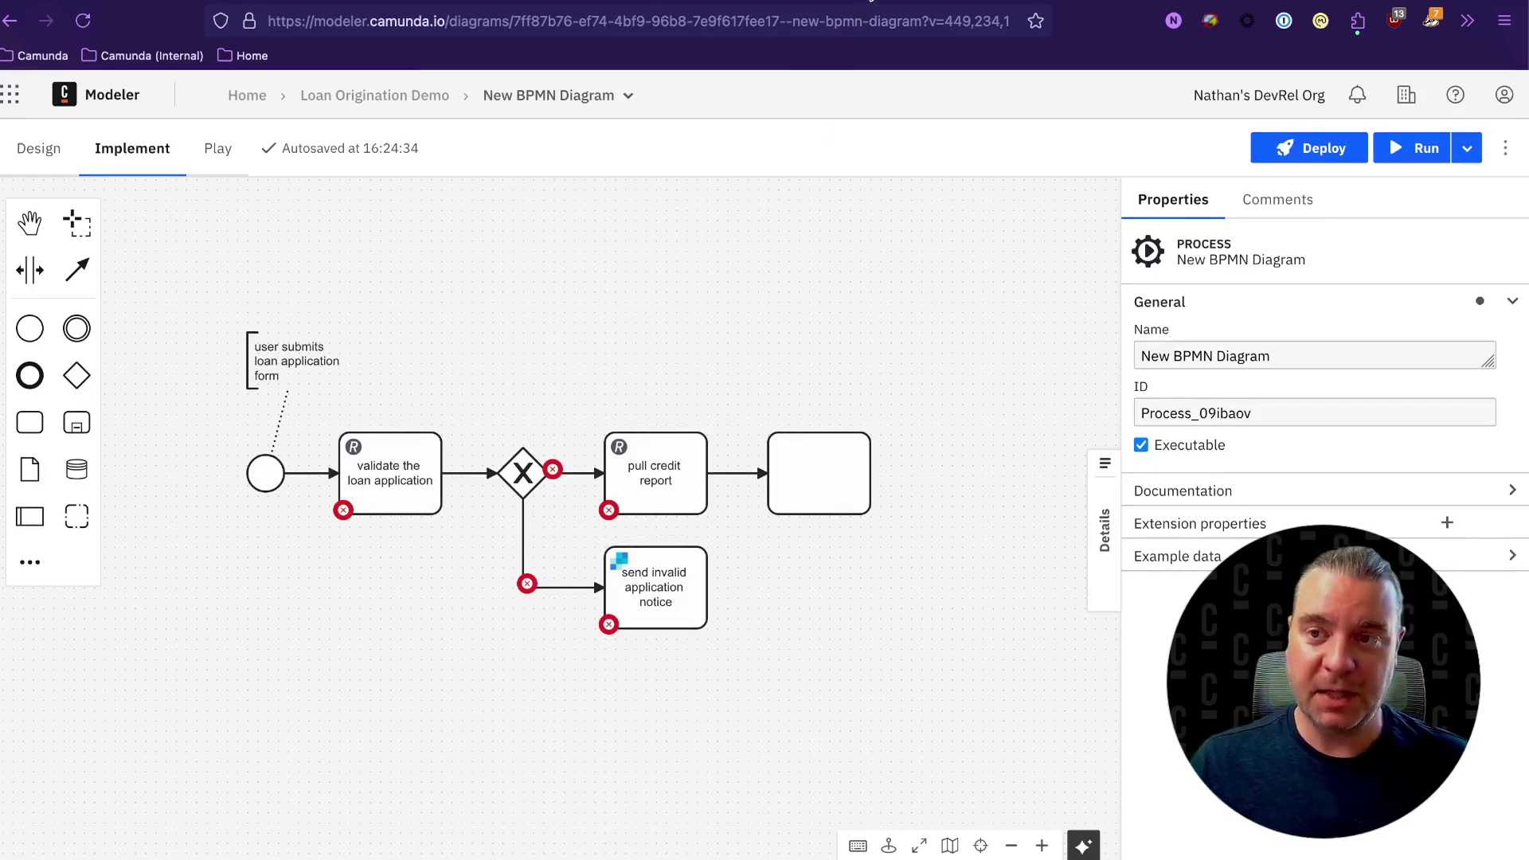
Step: Switch to the Loan Origination Migration diagram and inspect the user submits form annotation
click(870, 6)
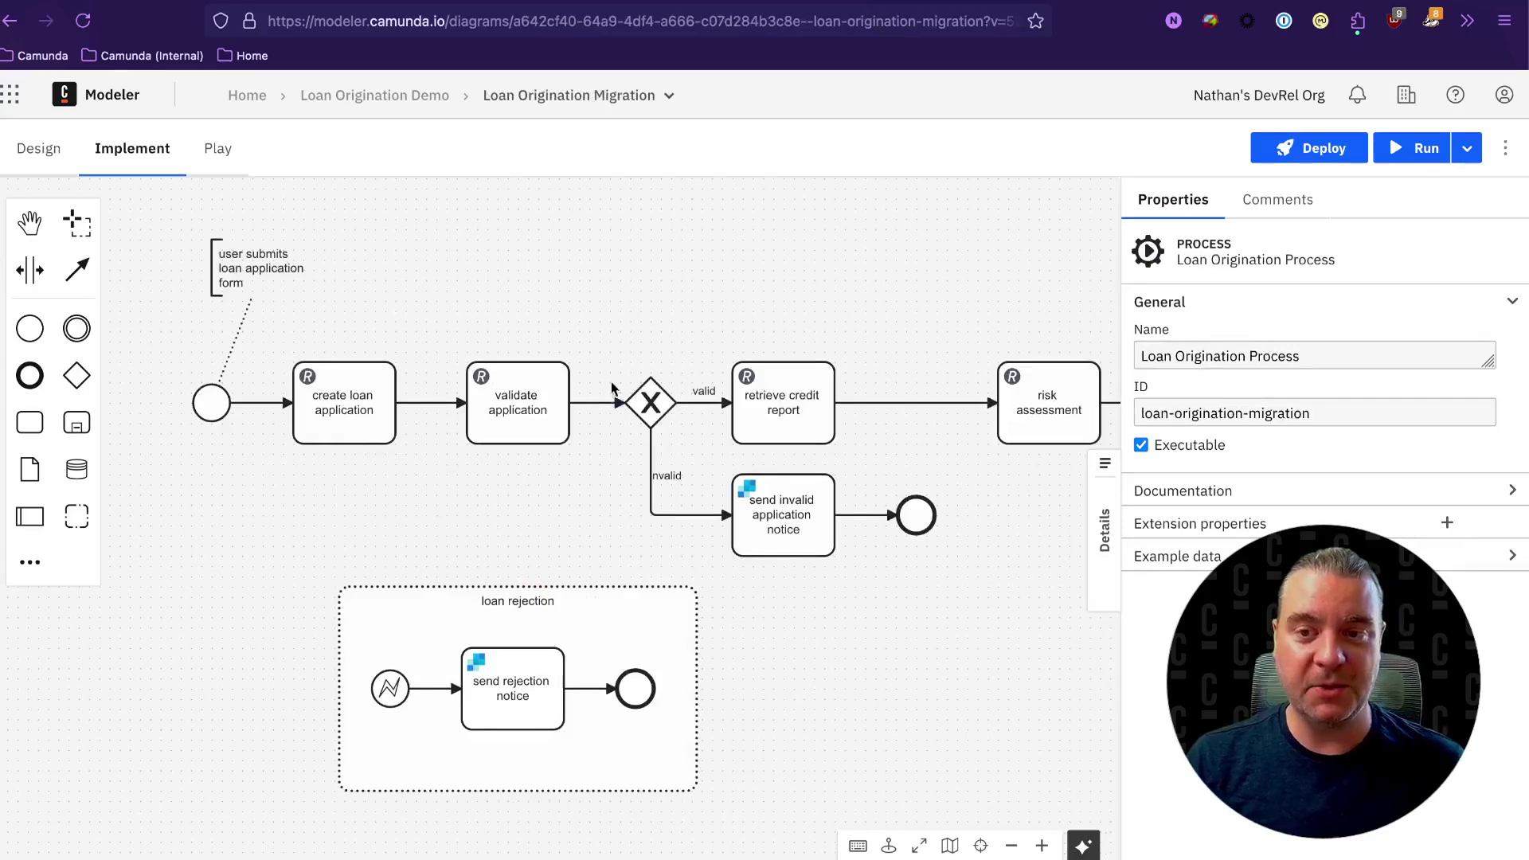
drag(600, 271, 570, 273)
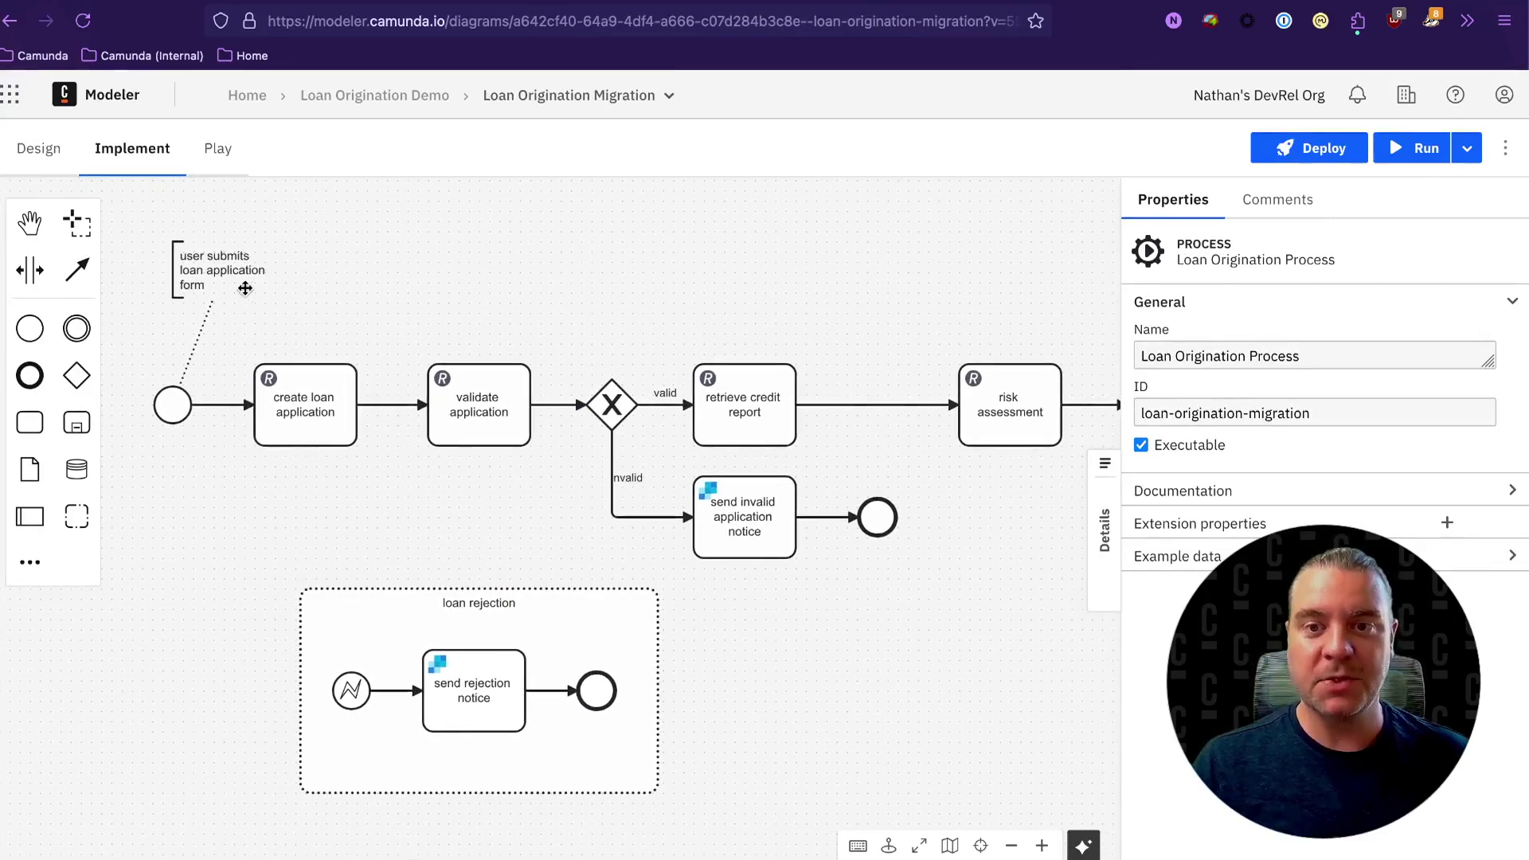
click(219, 267)
click(362, 271)
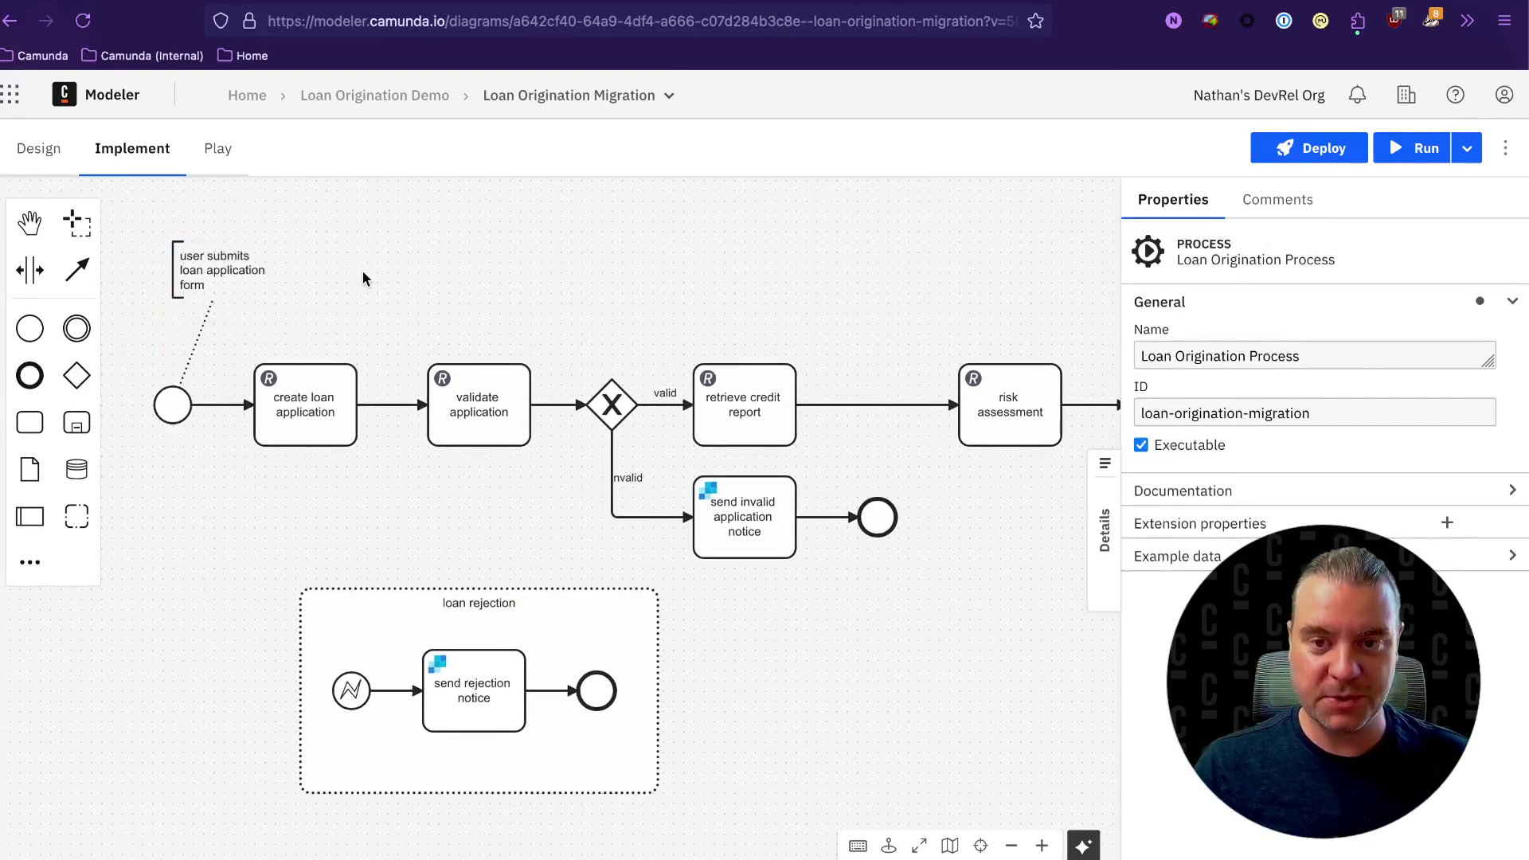
Step: Inspect the 'create loan application' task's settings in the properties panel
click(313, 416)
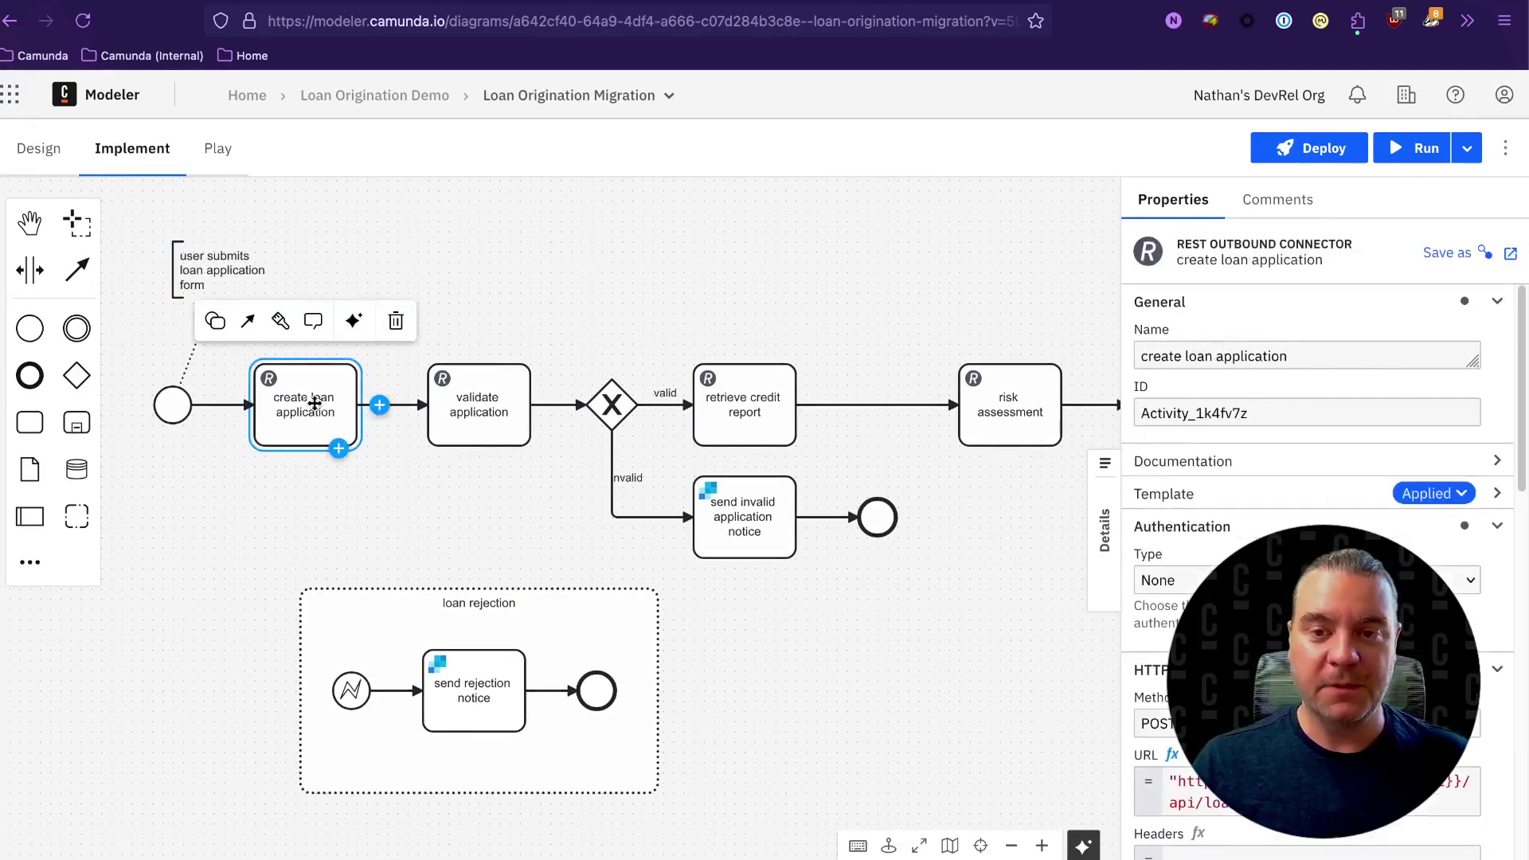
click(558, 321)
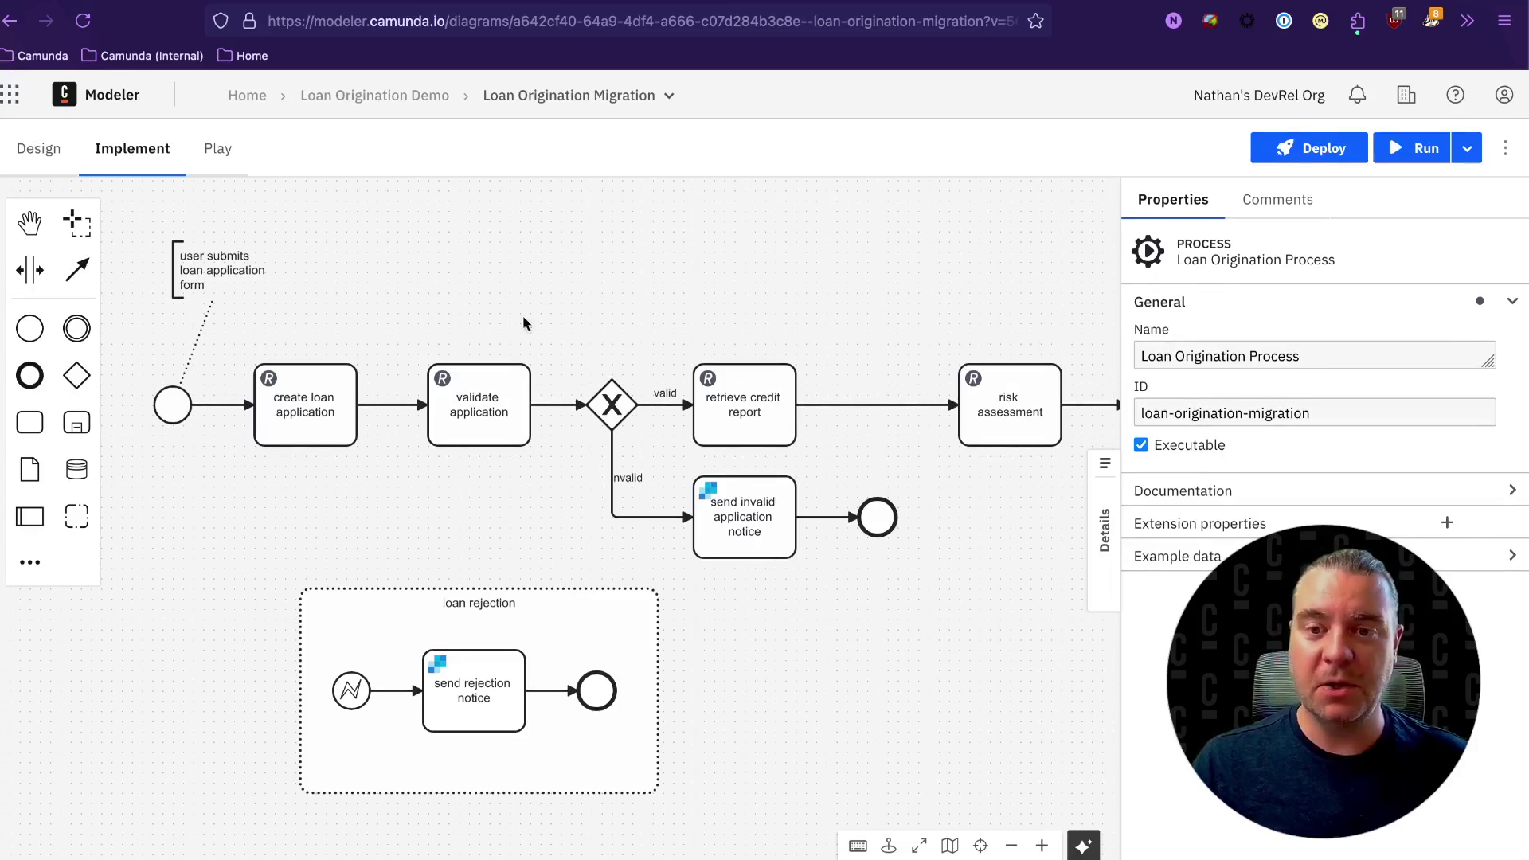
click(308, 390)
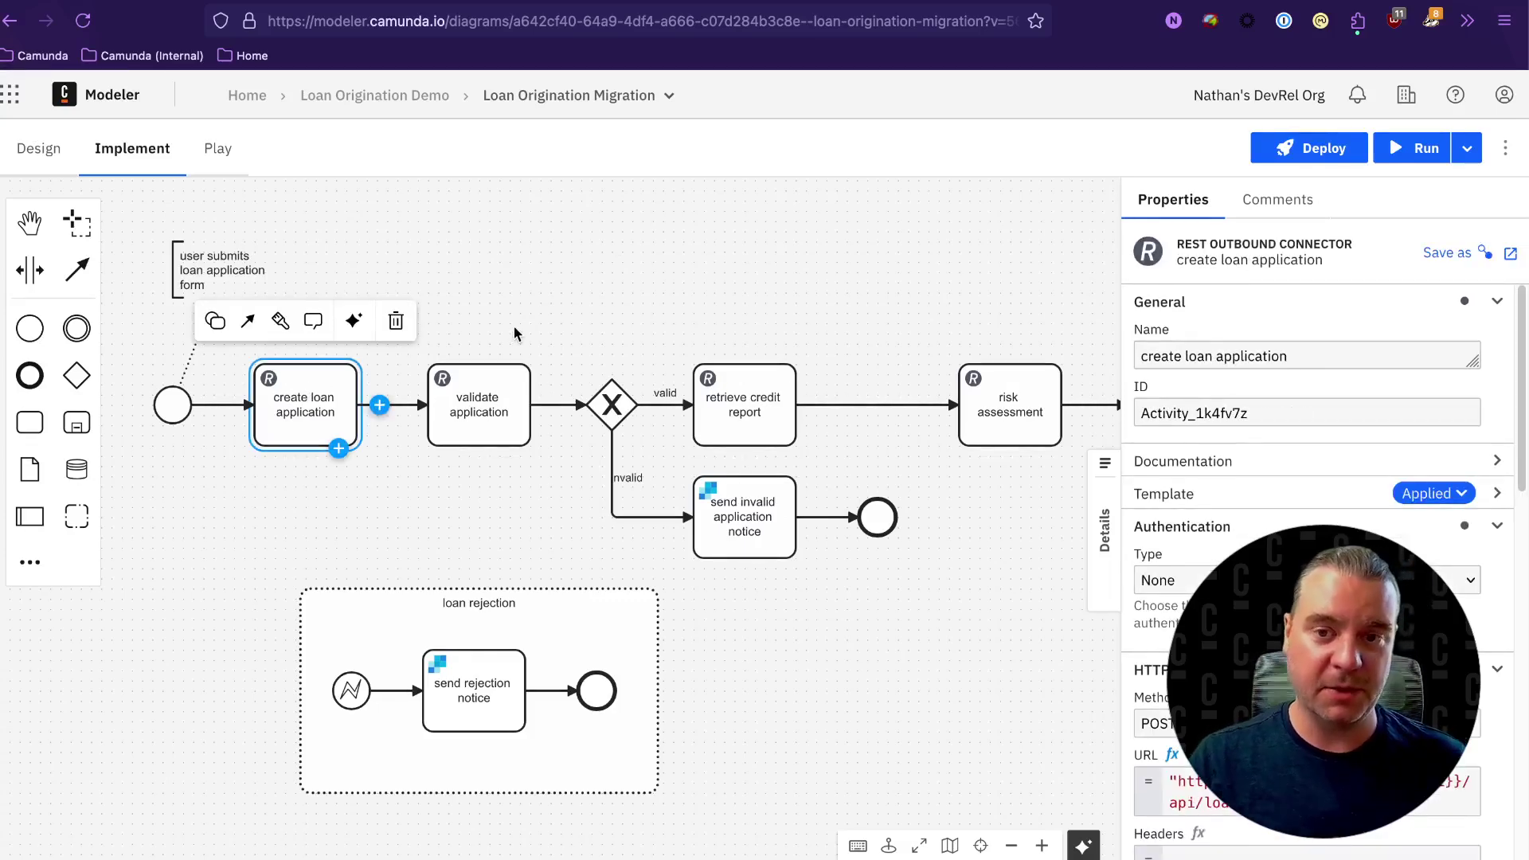
click(489, 340)
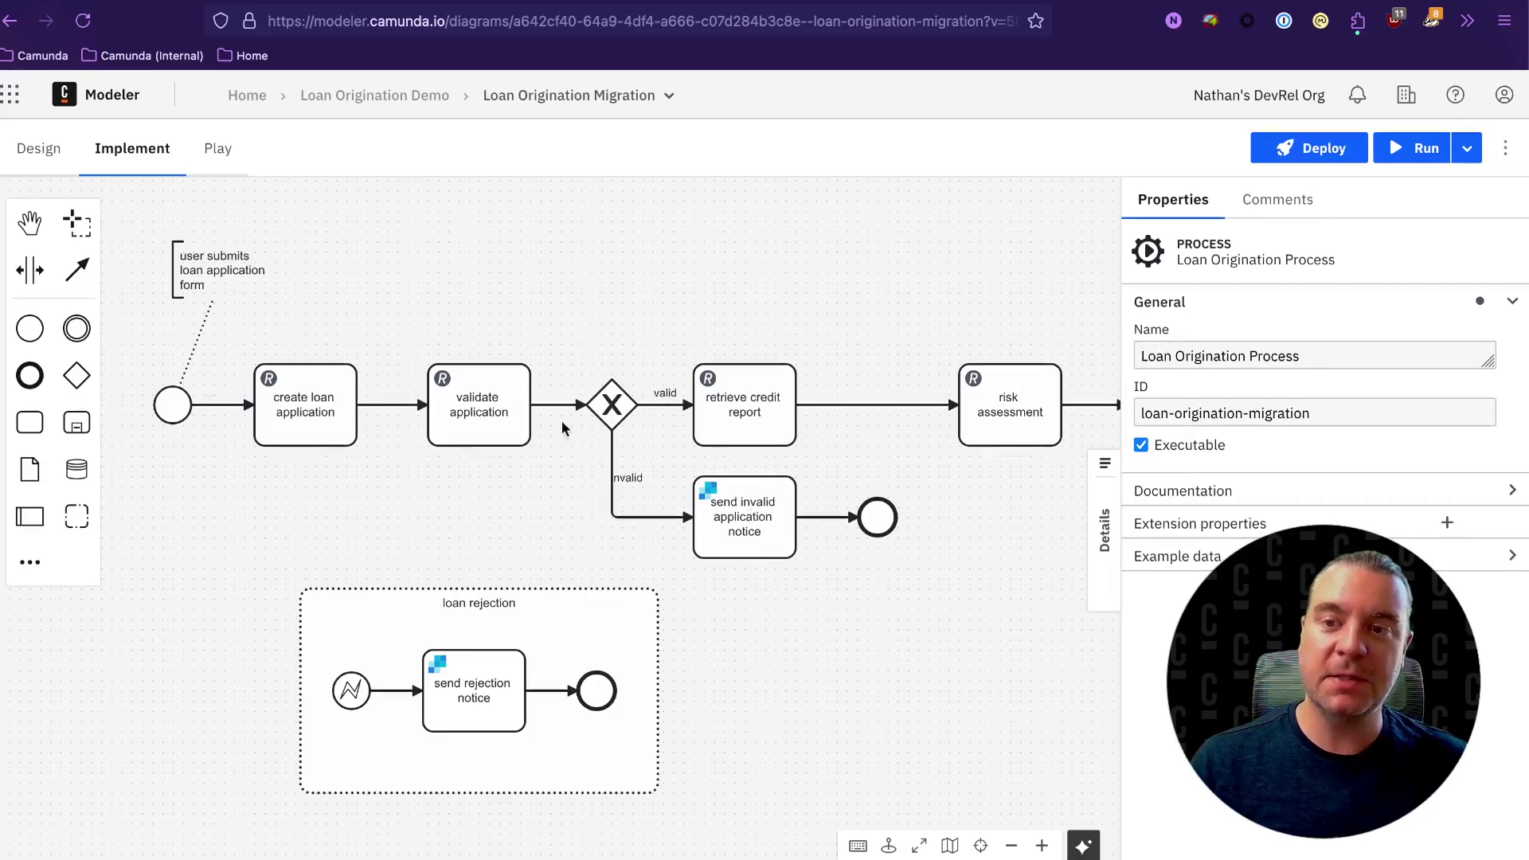
drag(1017, 264, 565, 266)
drag(908, 300, 507, 312)
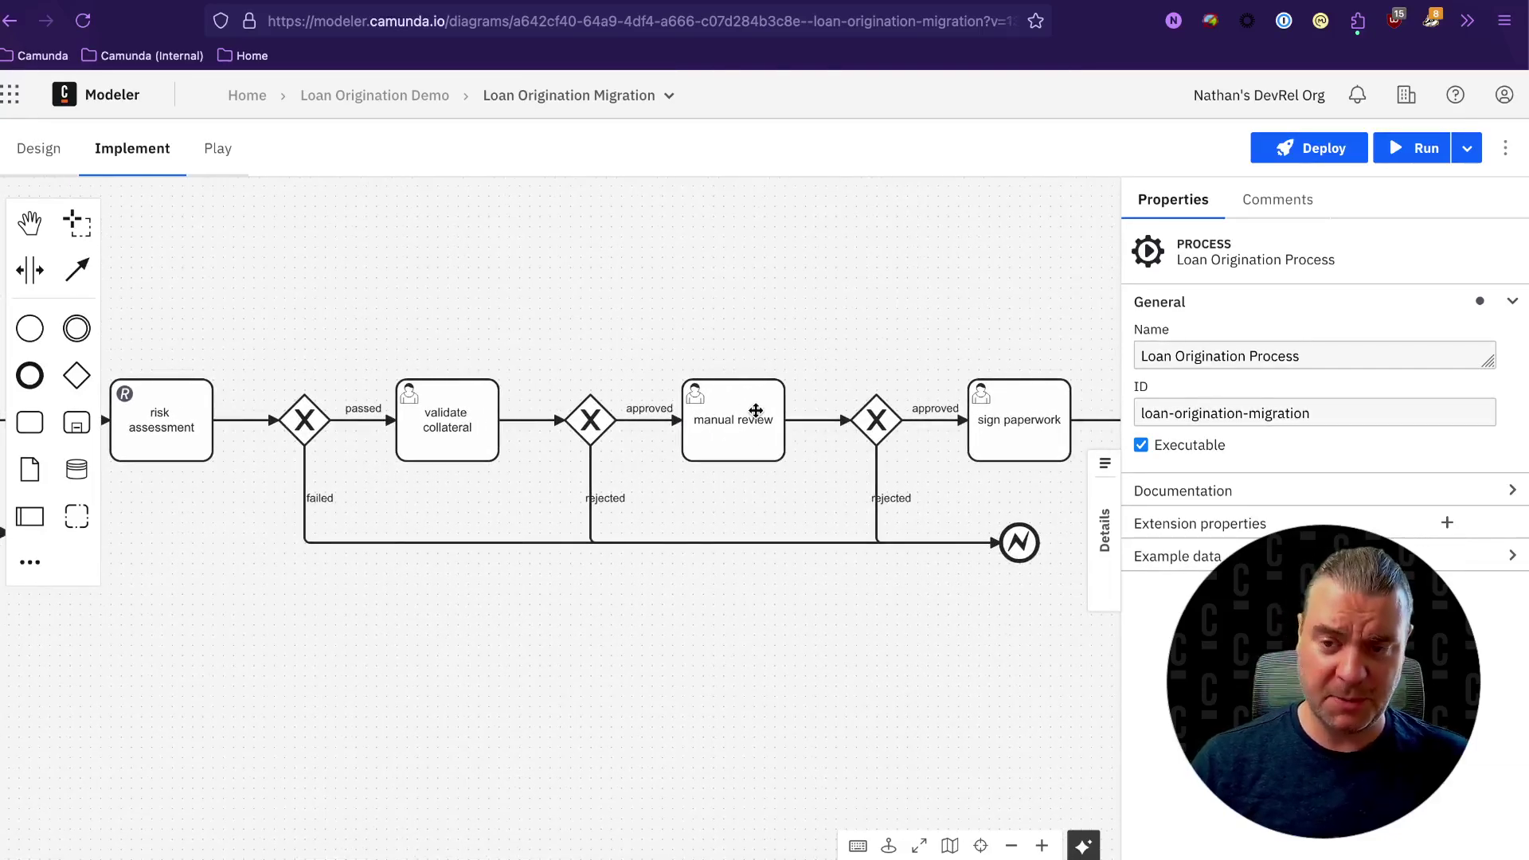
drag(1029, 309, 830, 308)
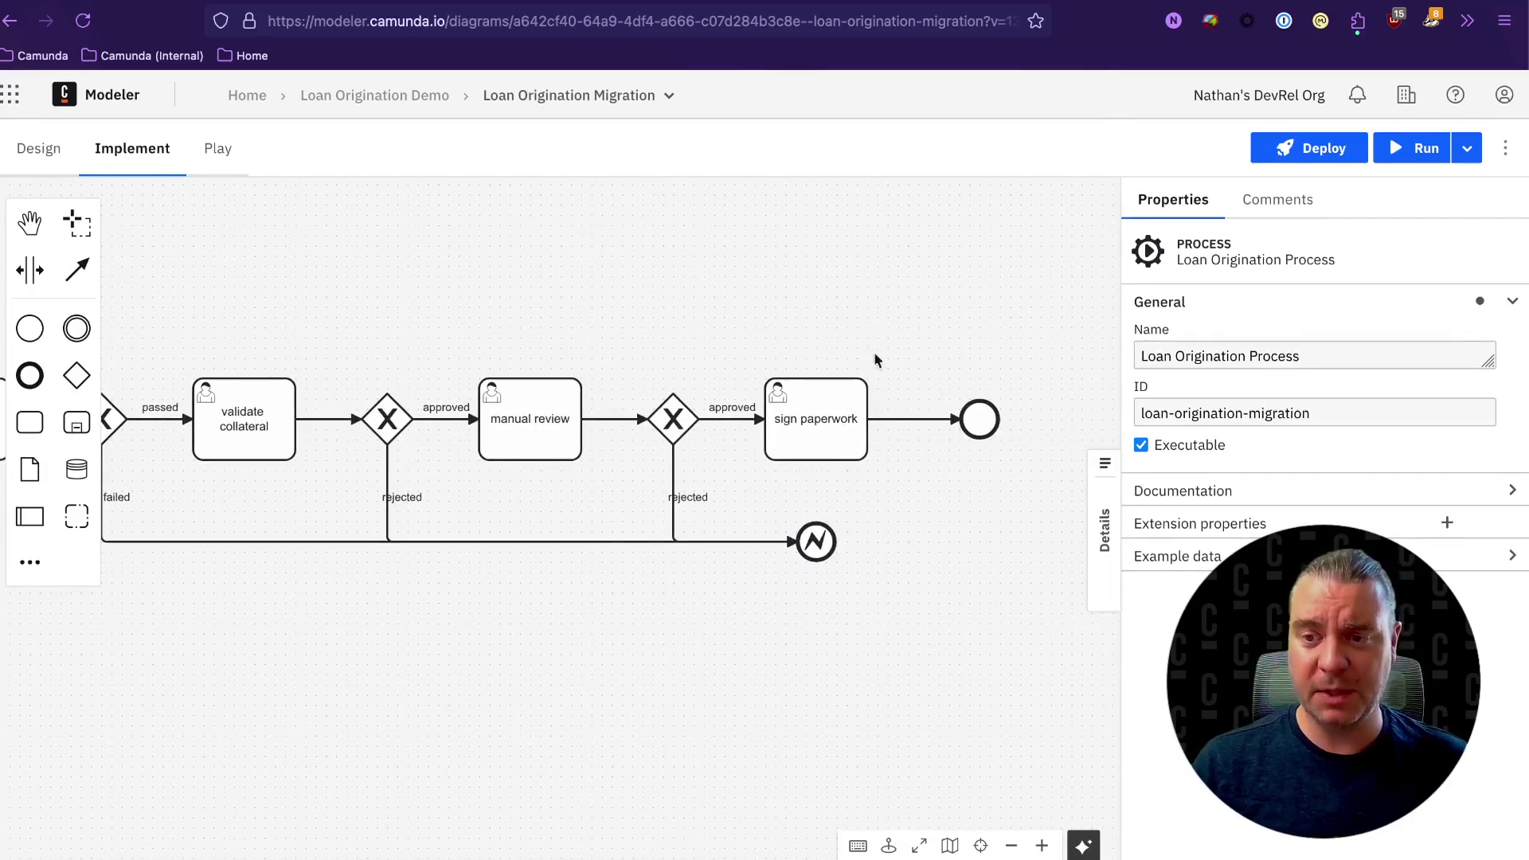
drag(379, 263, 494, 269)
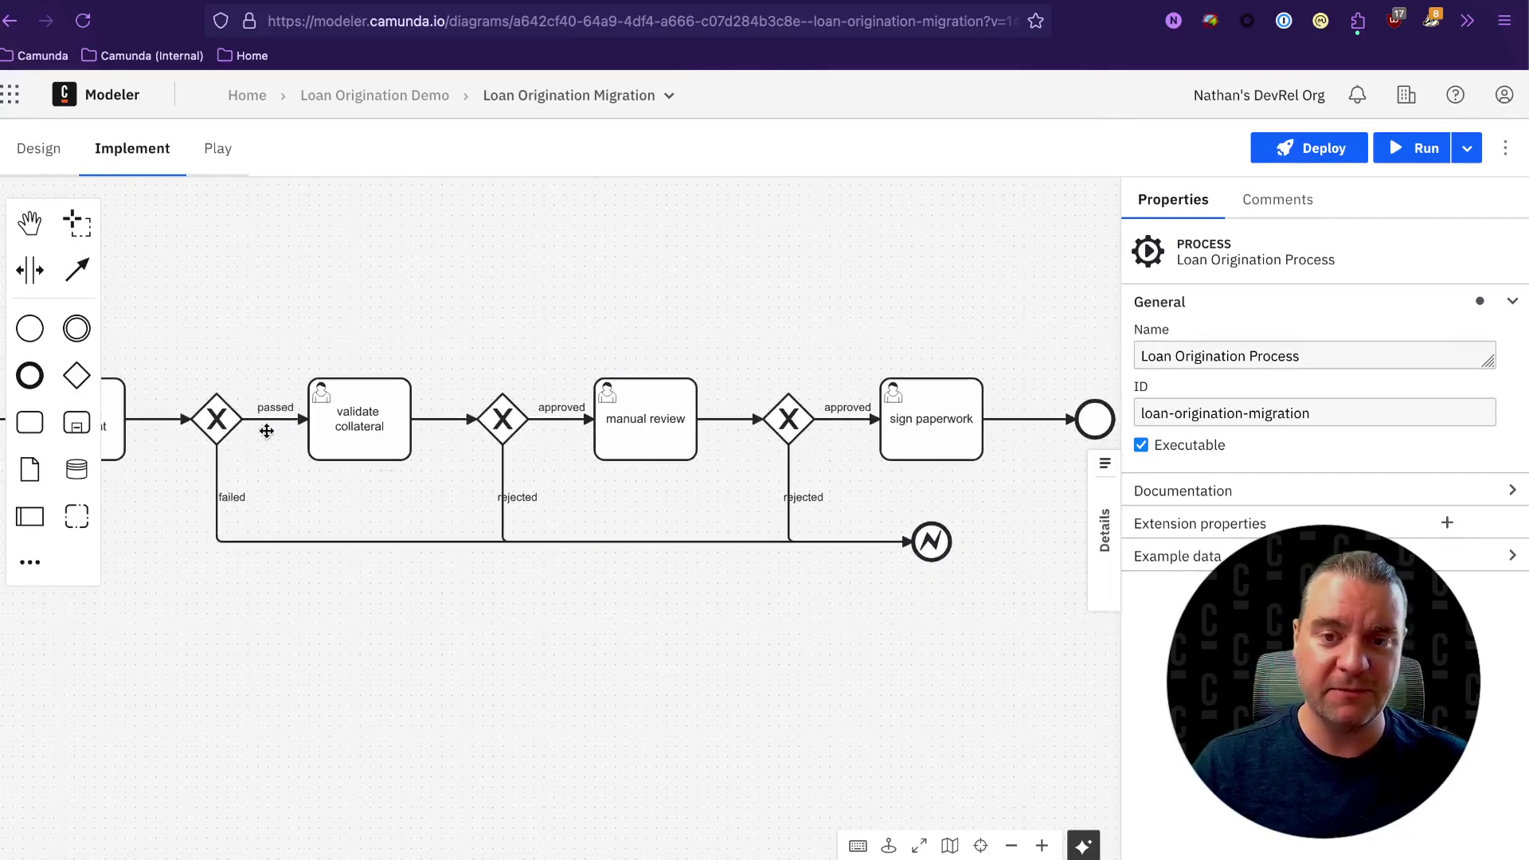
click(931, 542)
drag(402, 609, 958, 558)
drag(590, 626, 767, 626)
click(333, 629)
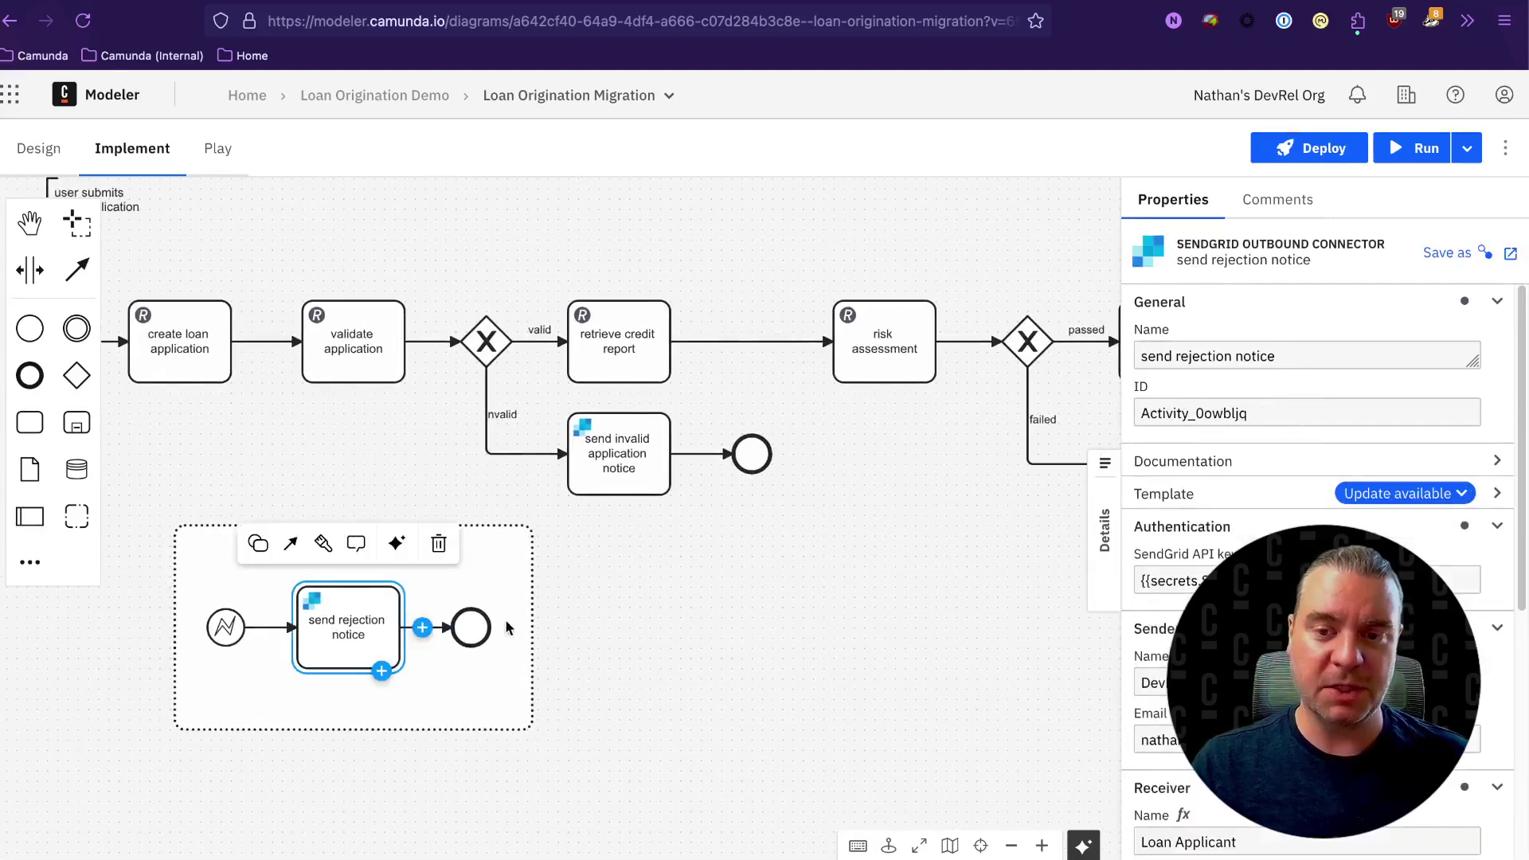
click(489, 630)
click(717, 658)
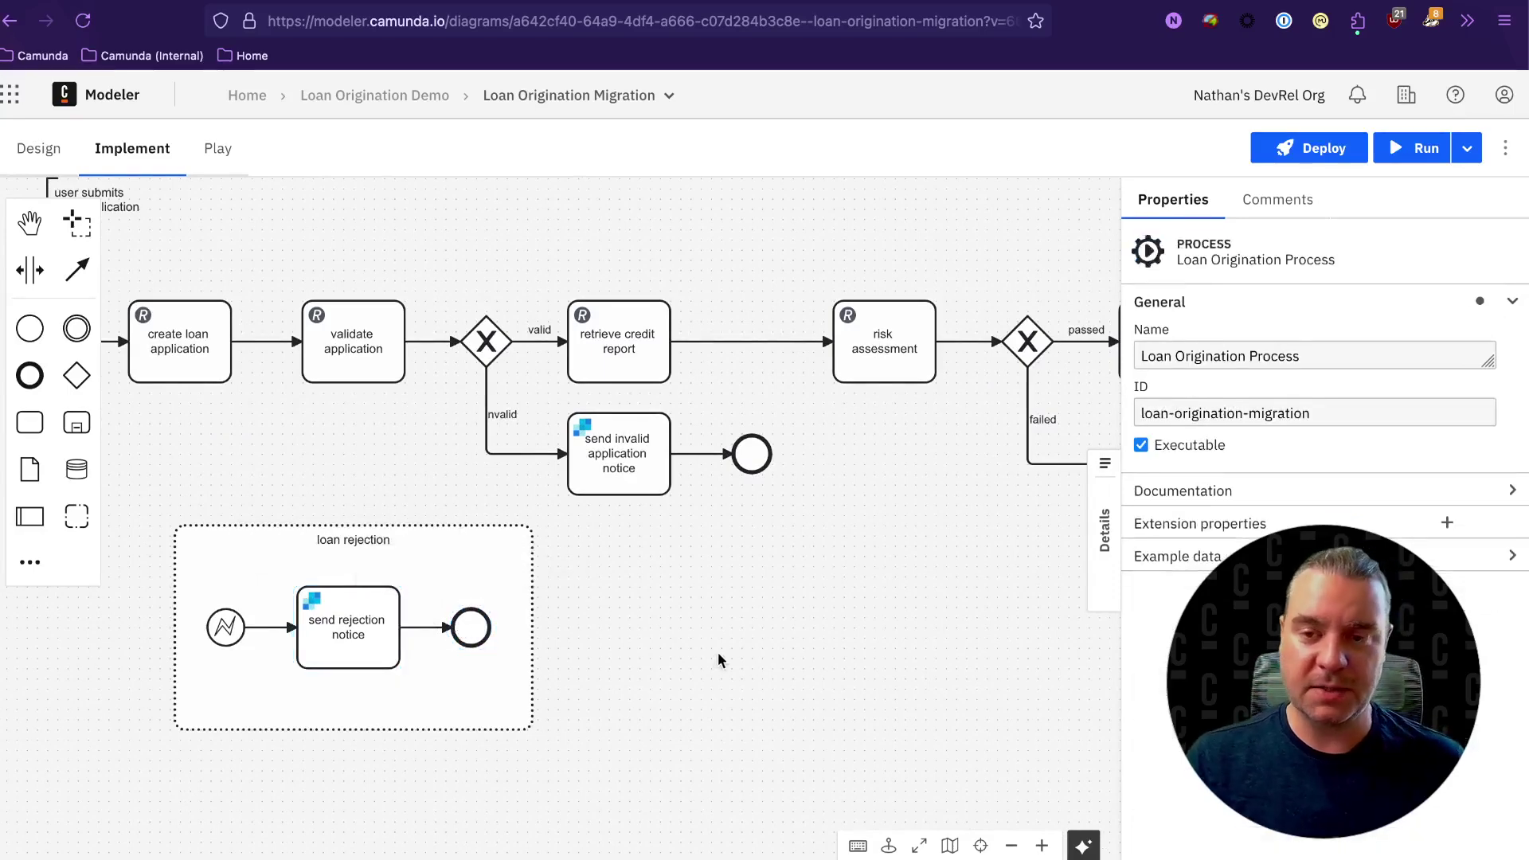
drag(613, 557, 778, 613)
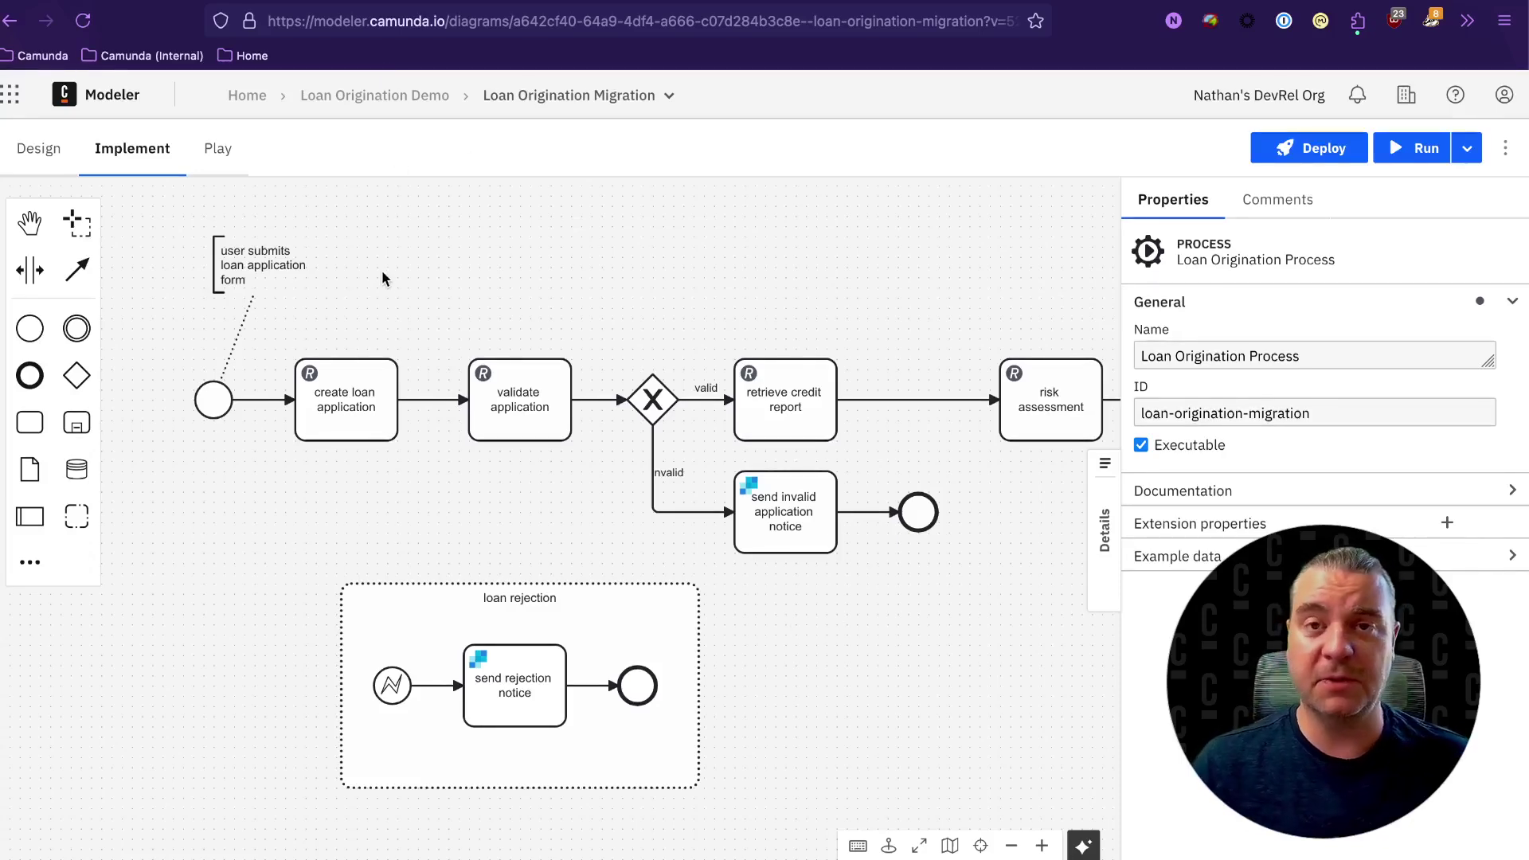
Step: Select 'create loan application' and review its REST endpoint URL
click(358, 387)
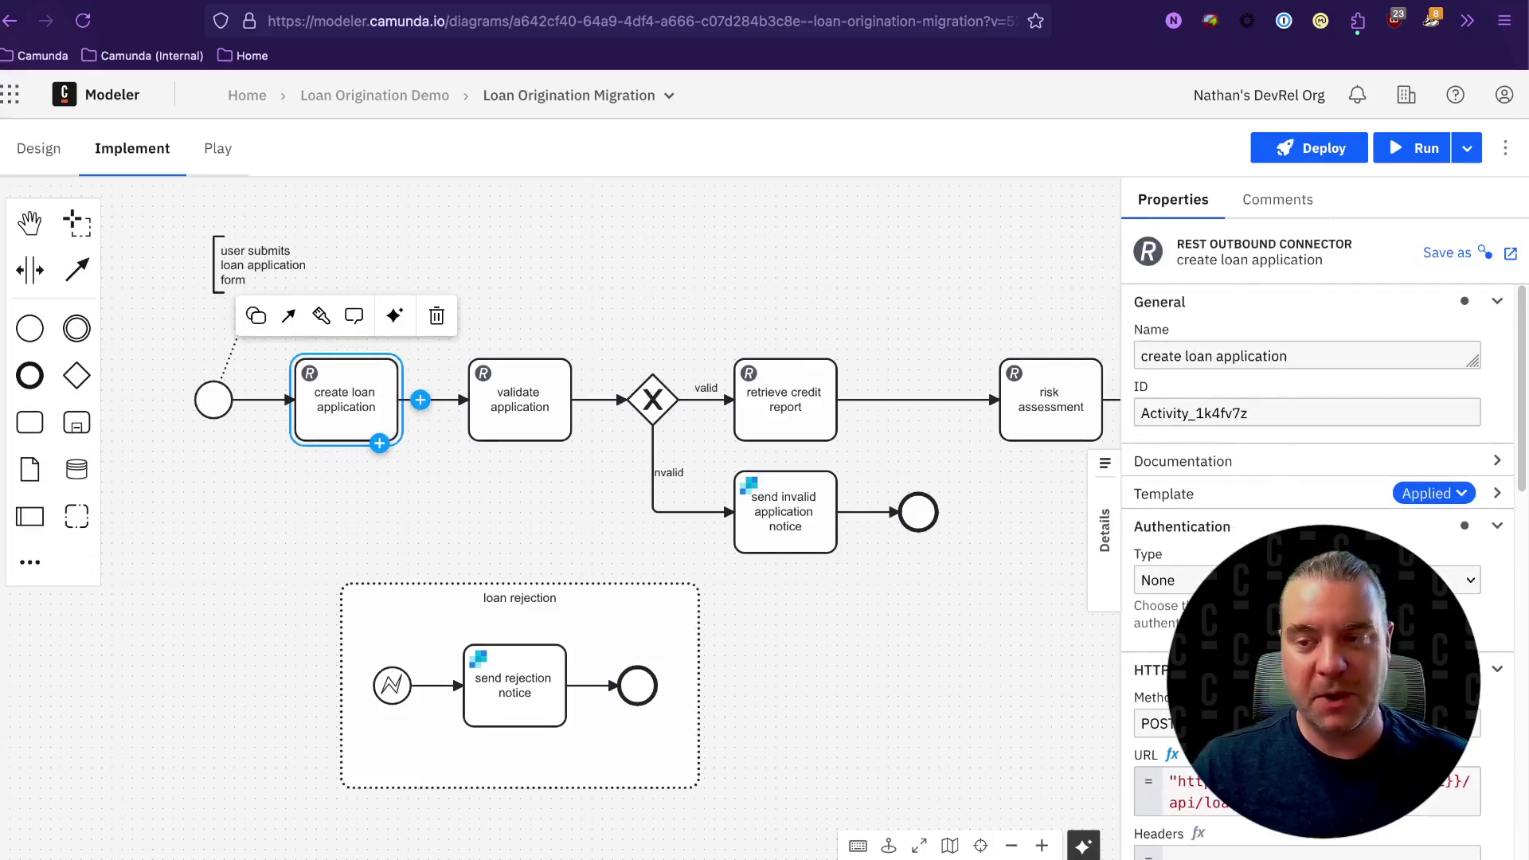
scroll(1306, 478, down, 5)
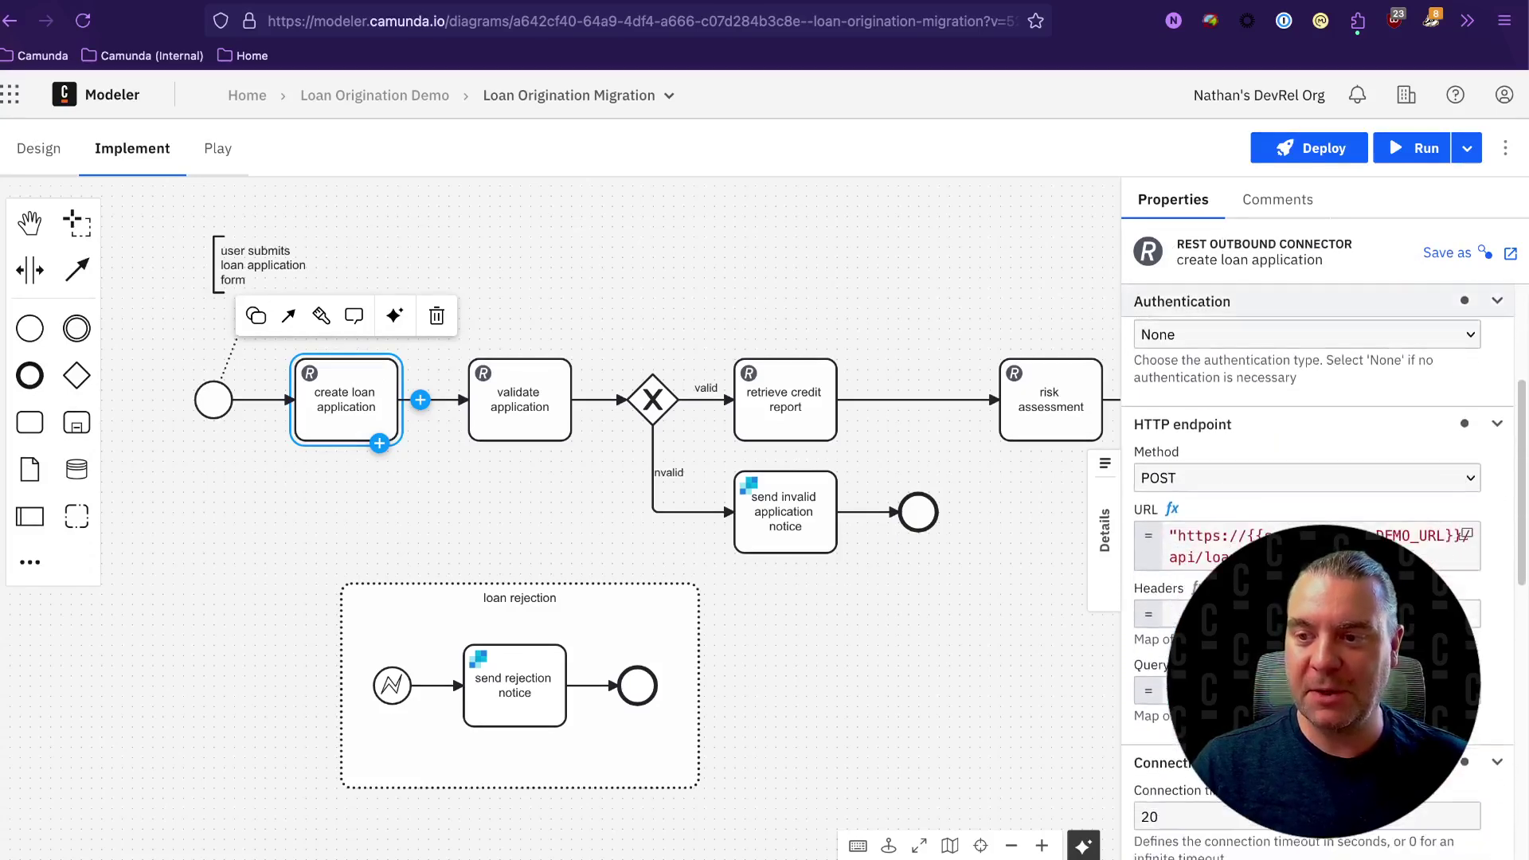
drag(1176, 538, 1274, 561)
click(1244, 539)
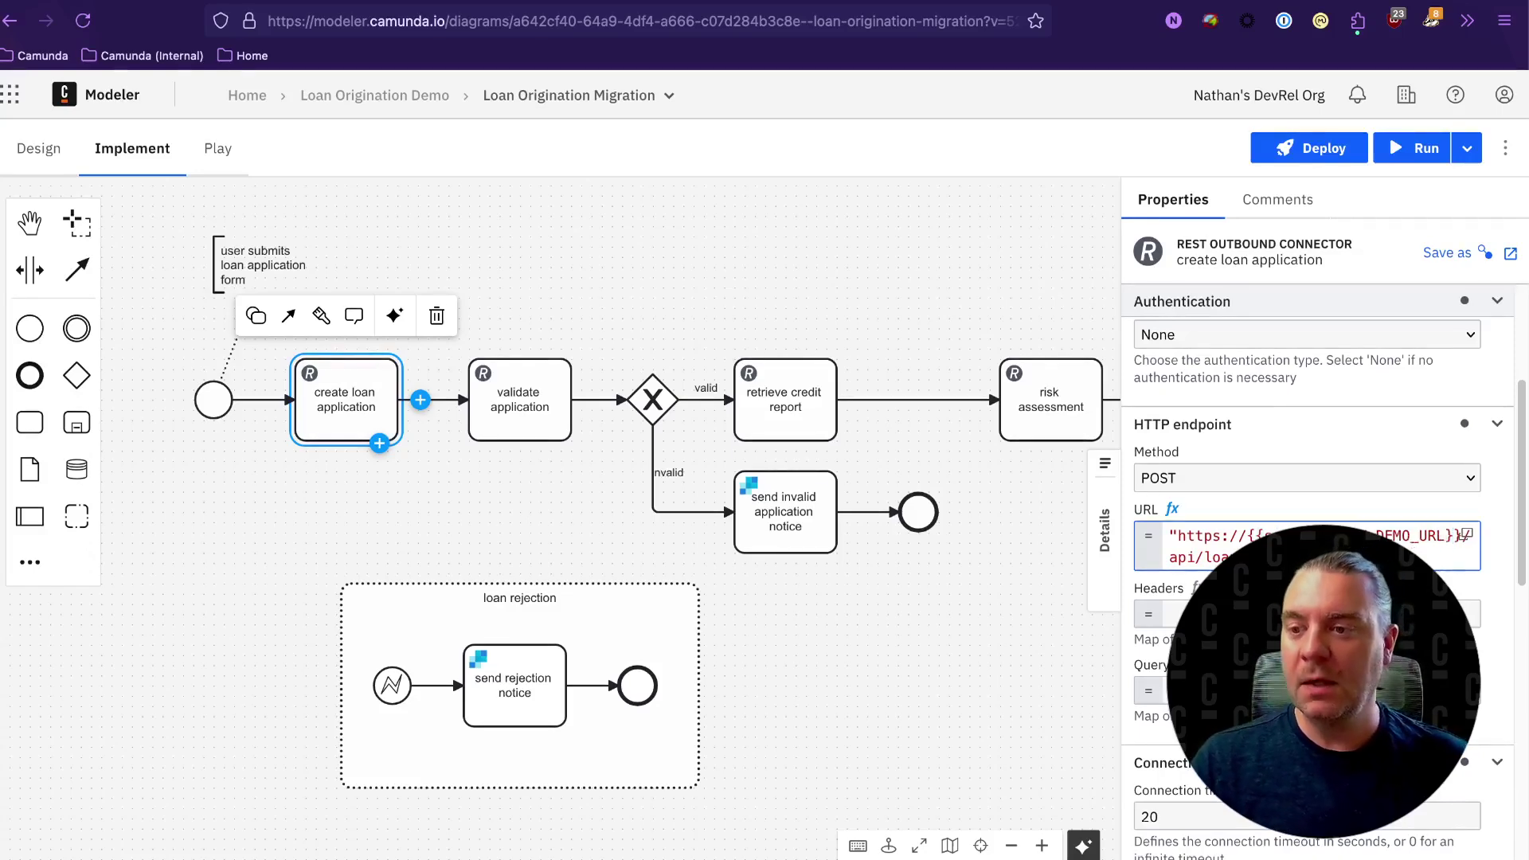
scroll(1306, 518, down, 10)
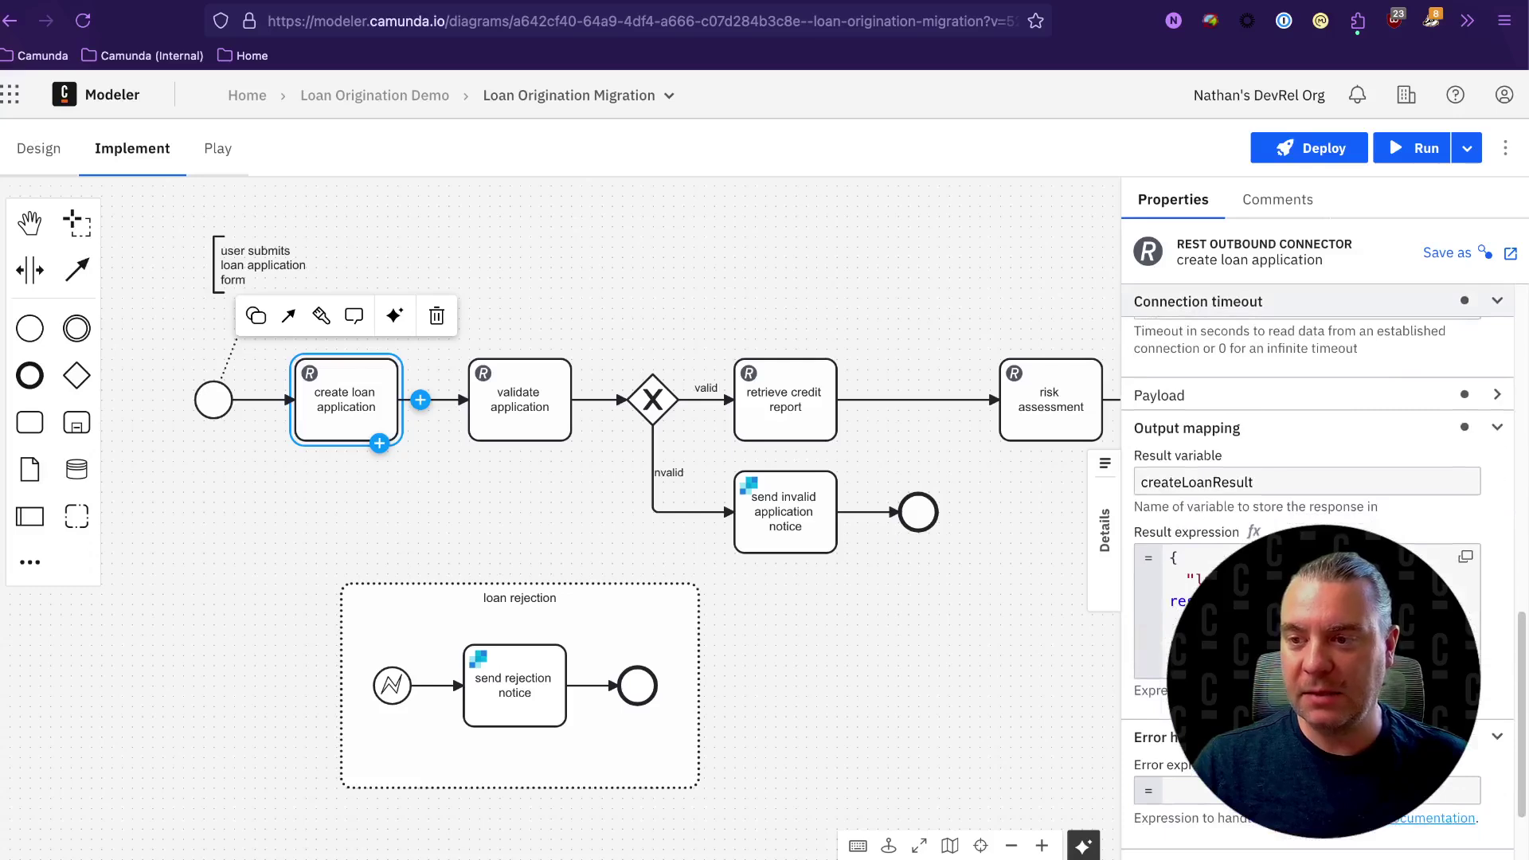
scroll(1300, 504, up, 10)
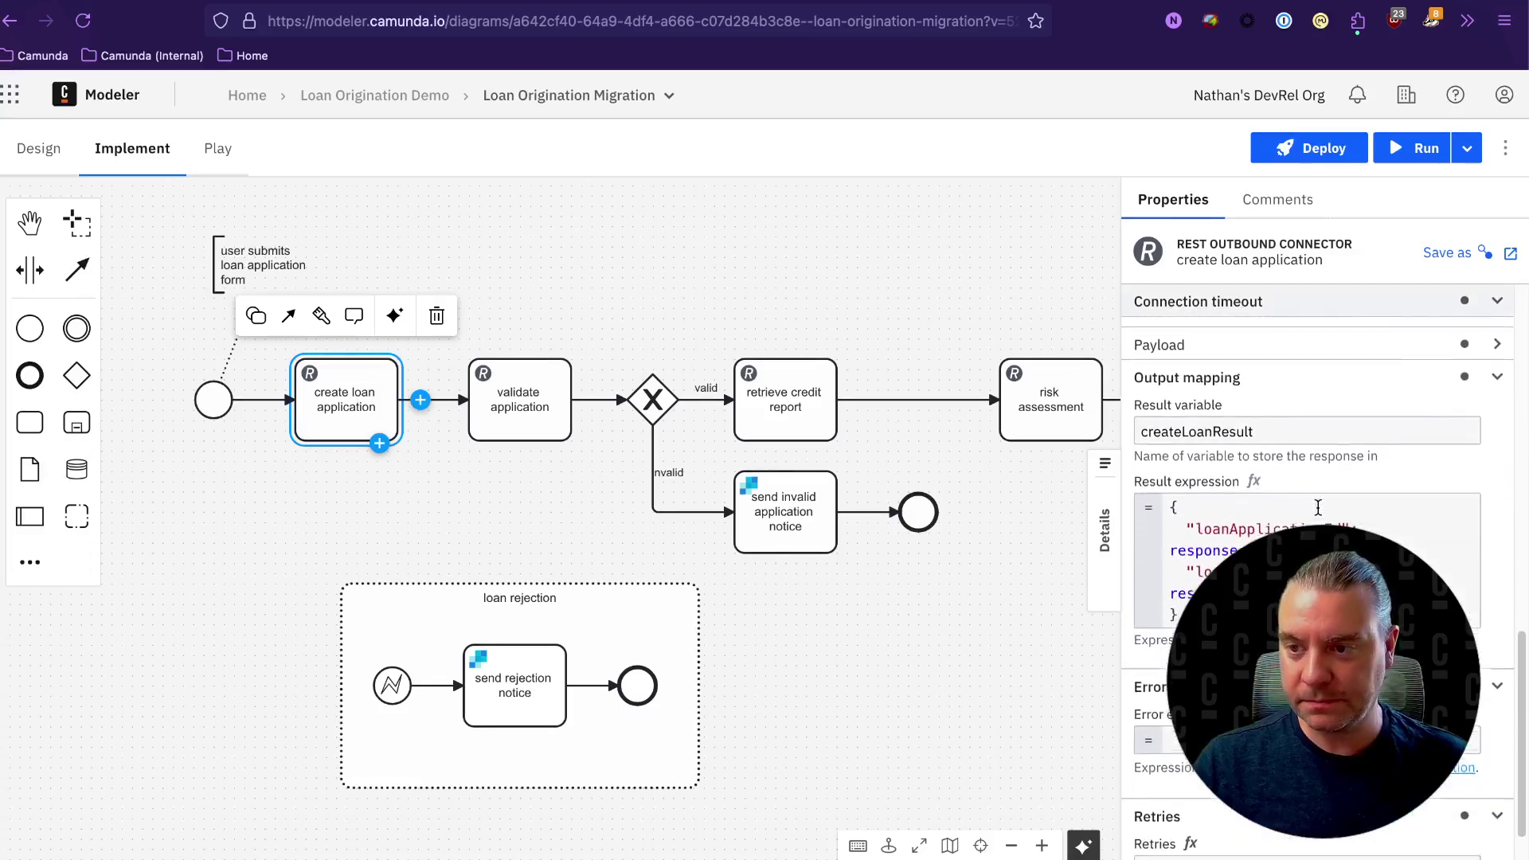
scroll(1318, 507, down, 10)
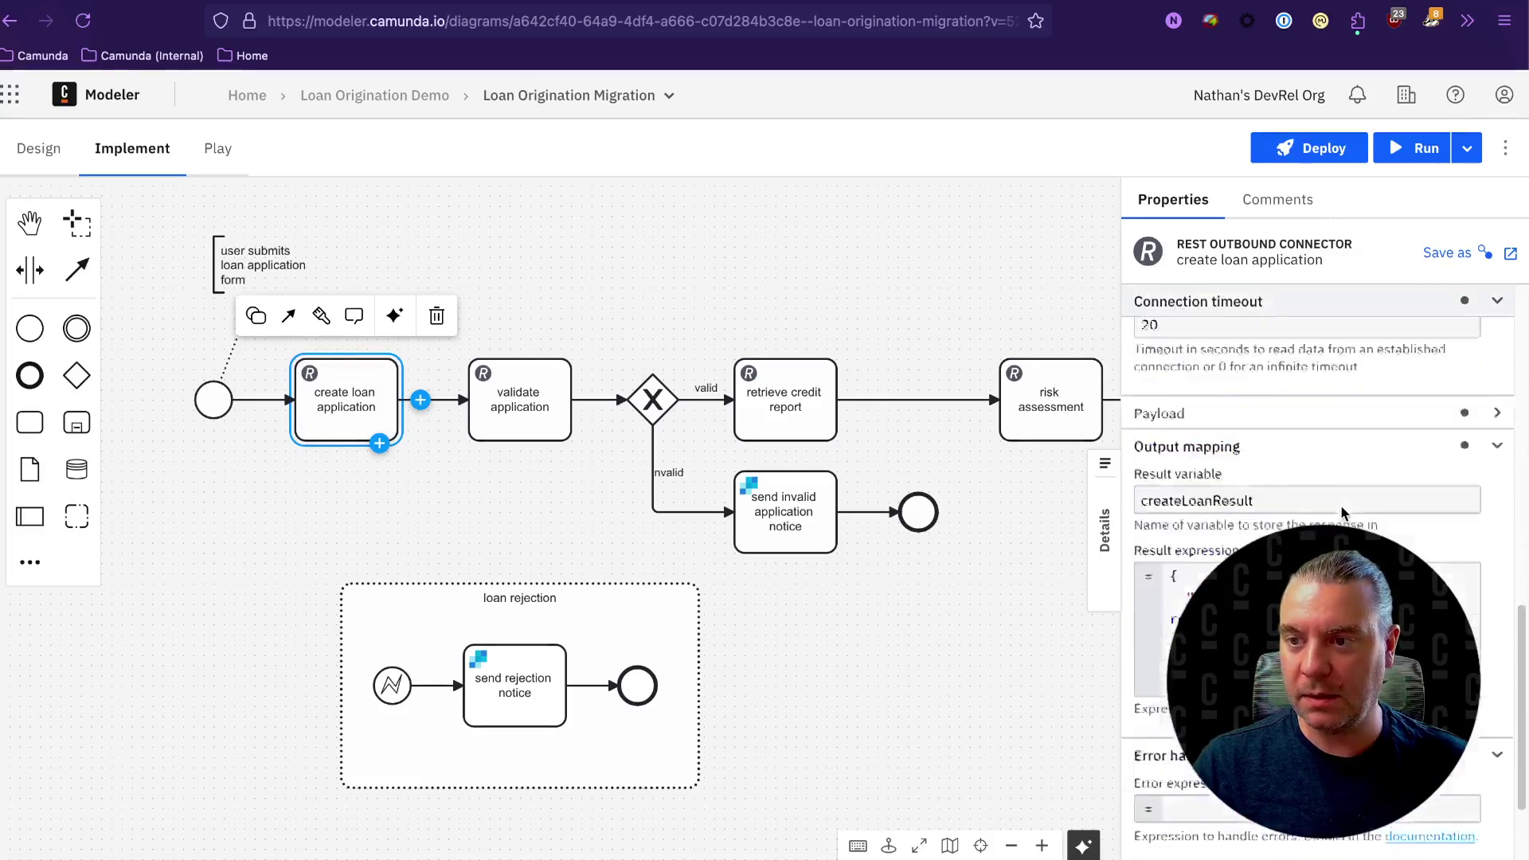
scroll(1338, 511, up, 3)
Step: Review the givenName/surname JSON payload and the createLoanResult result expression
click(1489, 497)
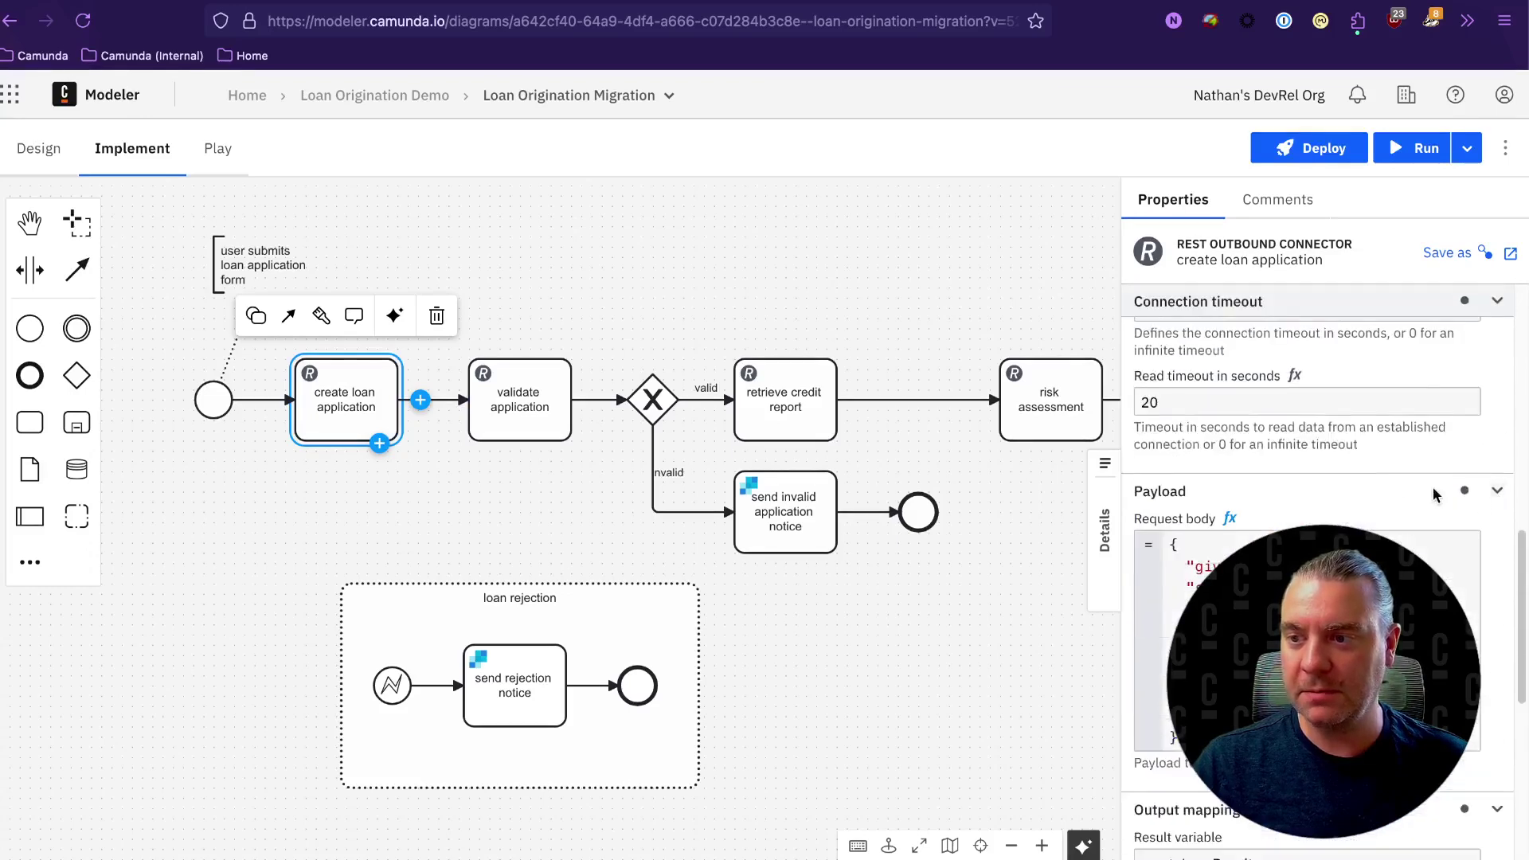
scroll(1205, 494, down, 1)
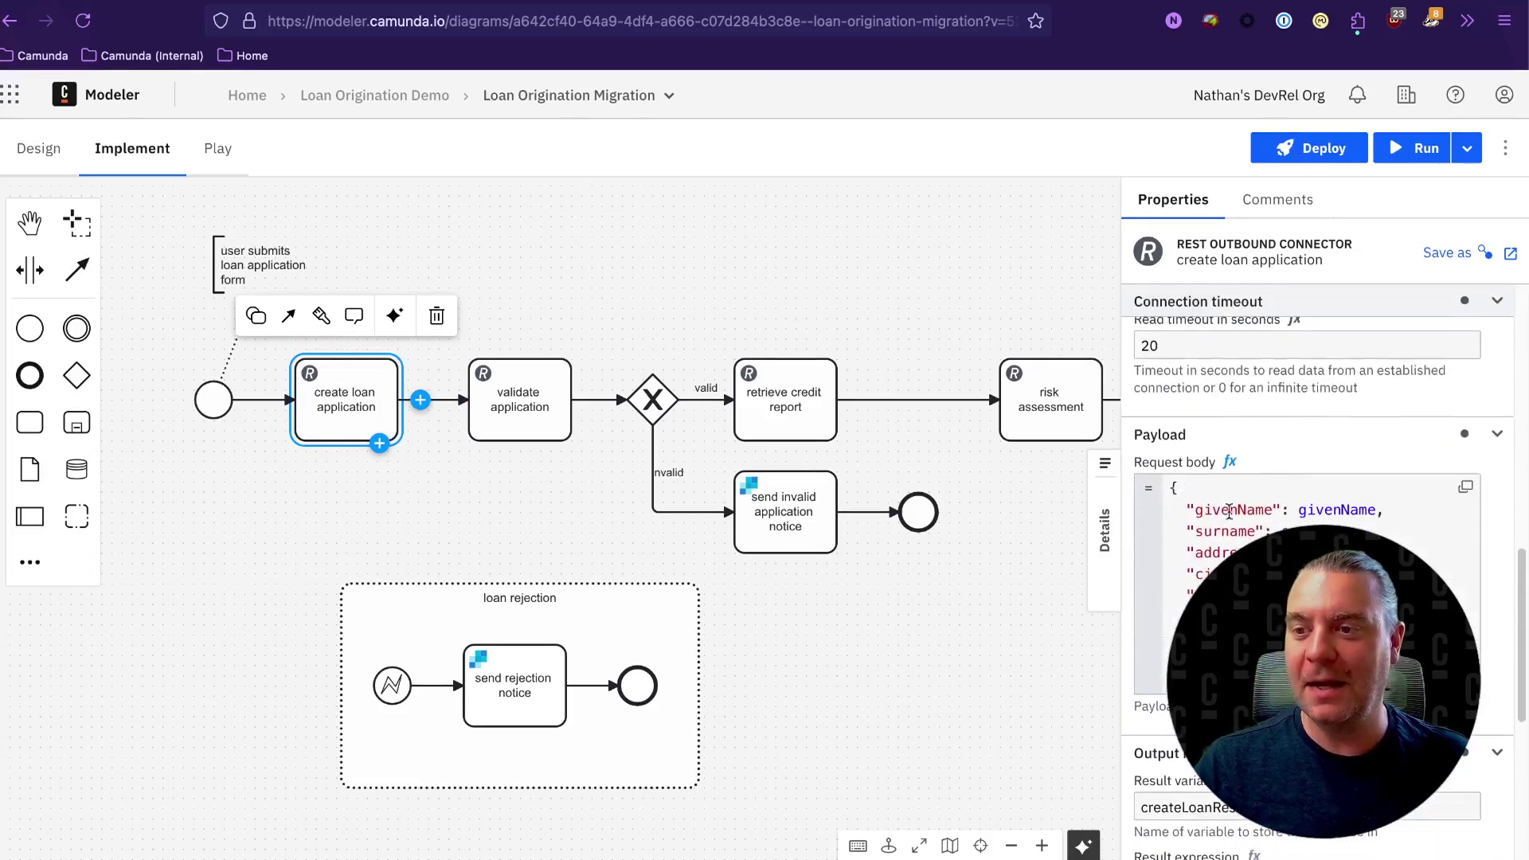
click(1188, 510)
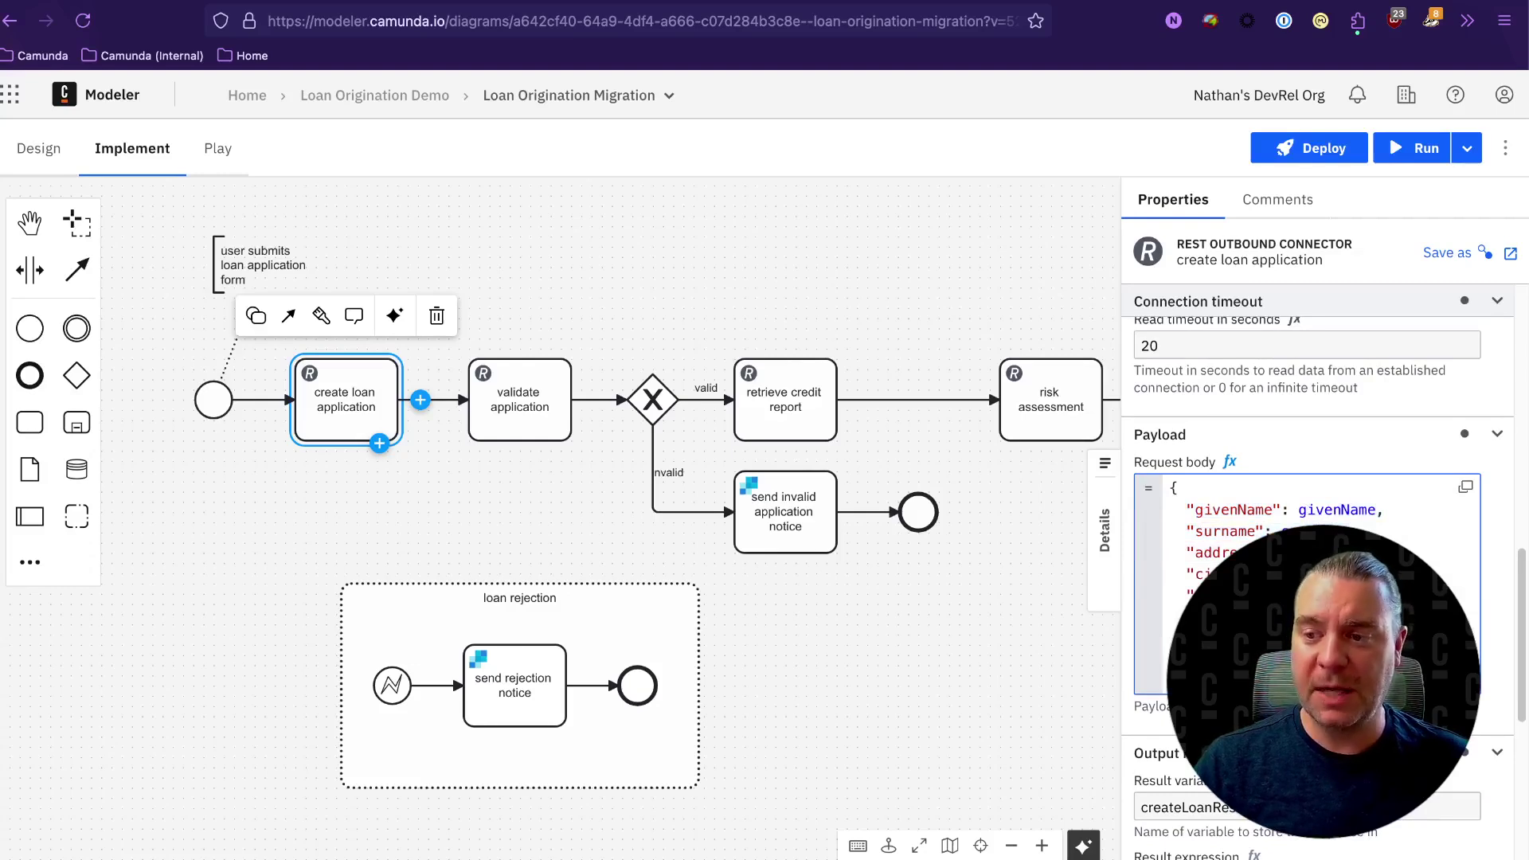
scroll(1314, 518, down, 5)
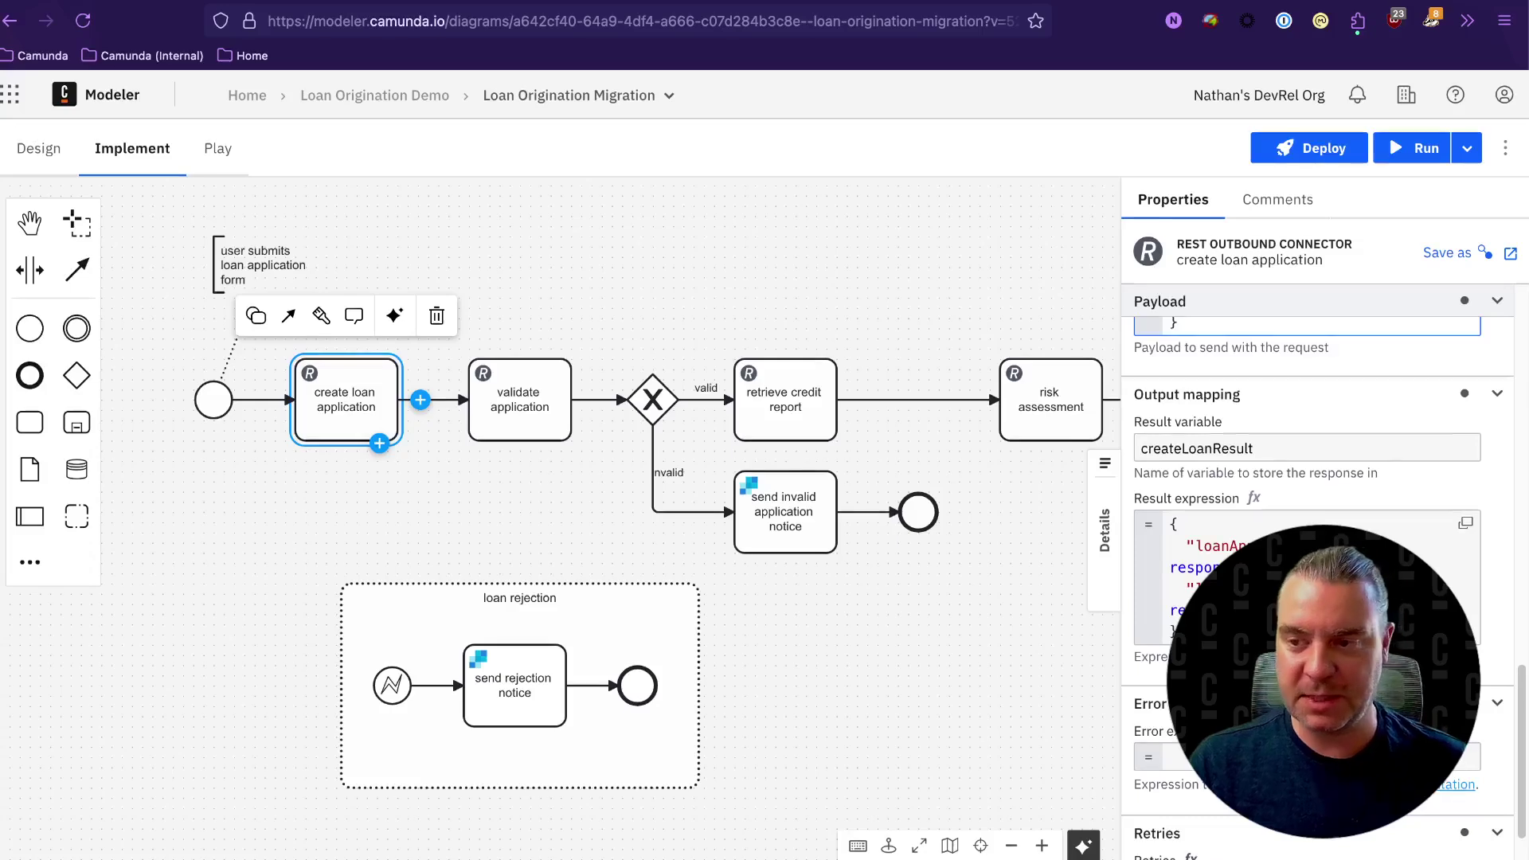
drag(1187, 547, 1242, 589)
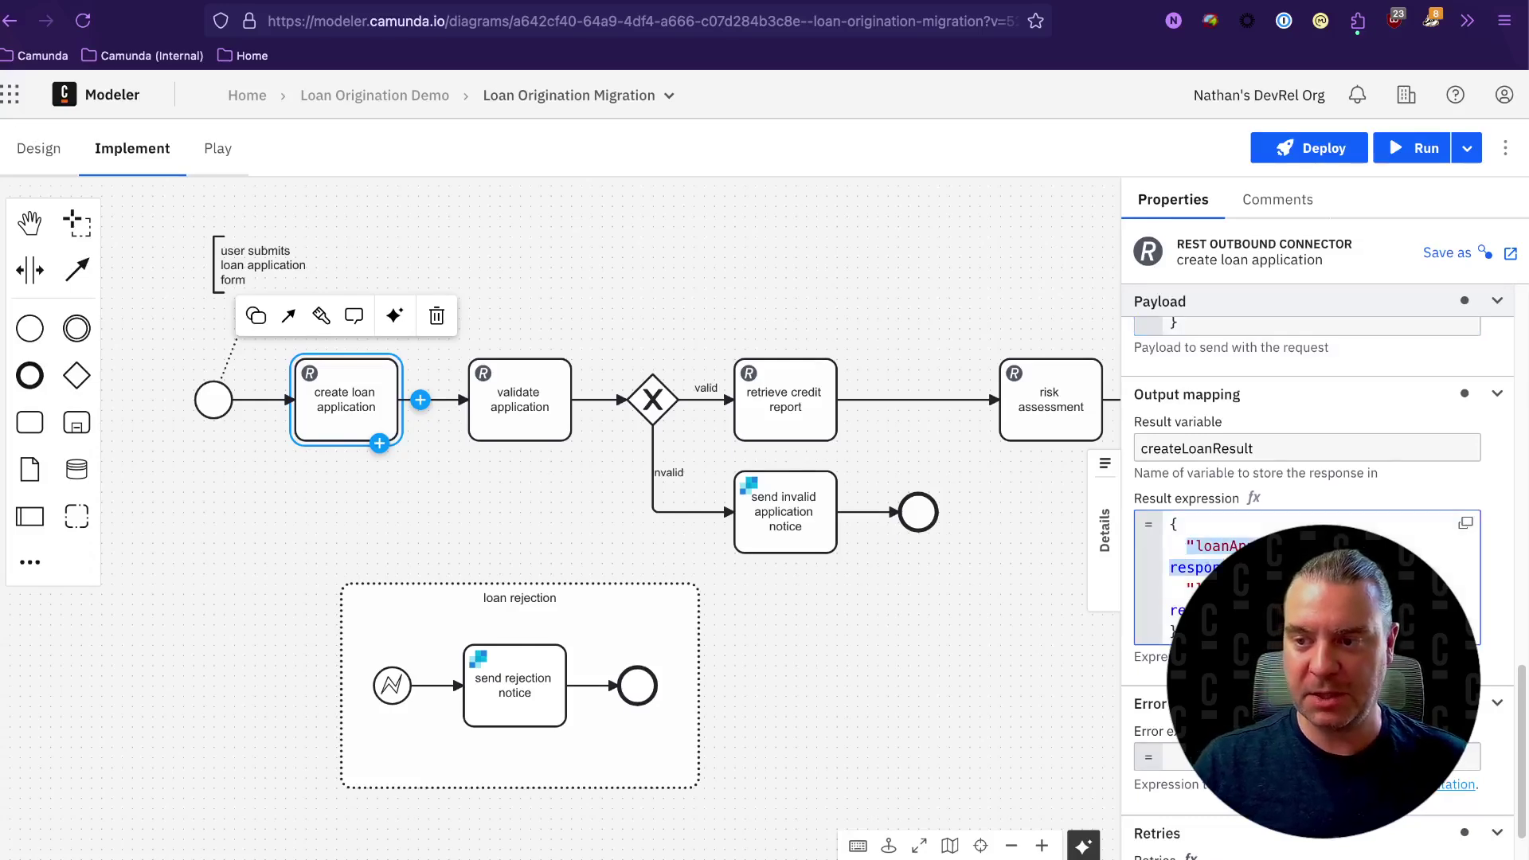
click(1242, 589)
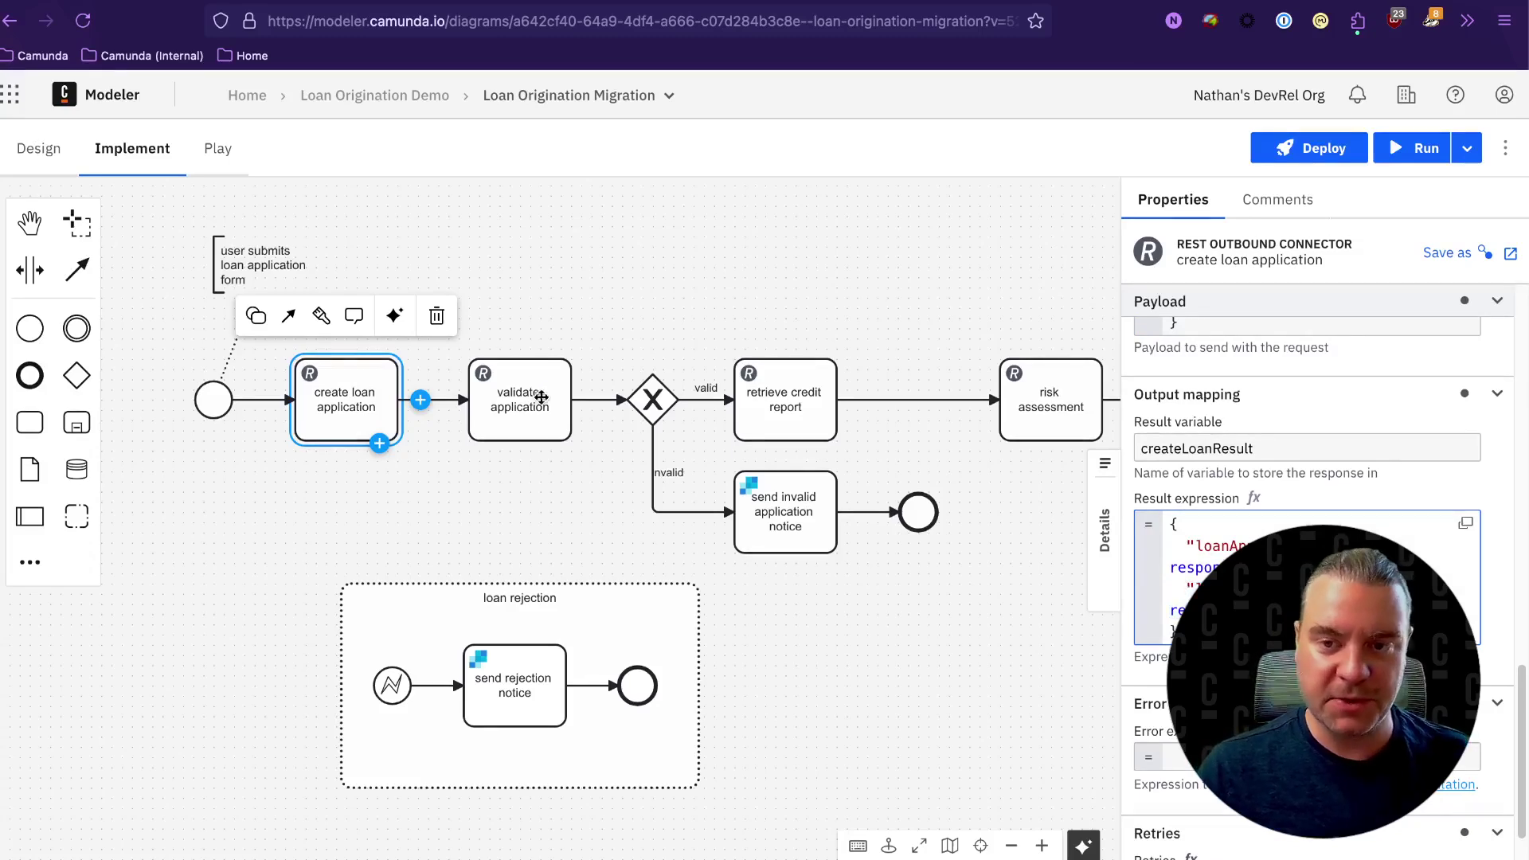
Step: Review 'validate application': its endpoint's base URL variable and the isValid and errors result mappings
click(511, 396)
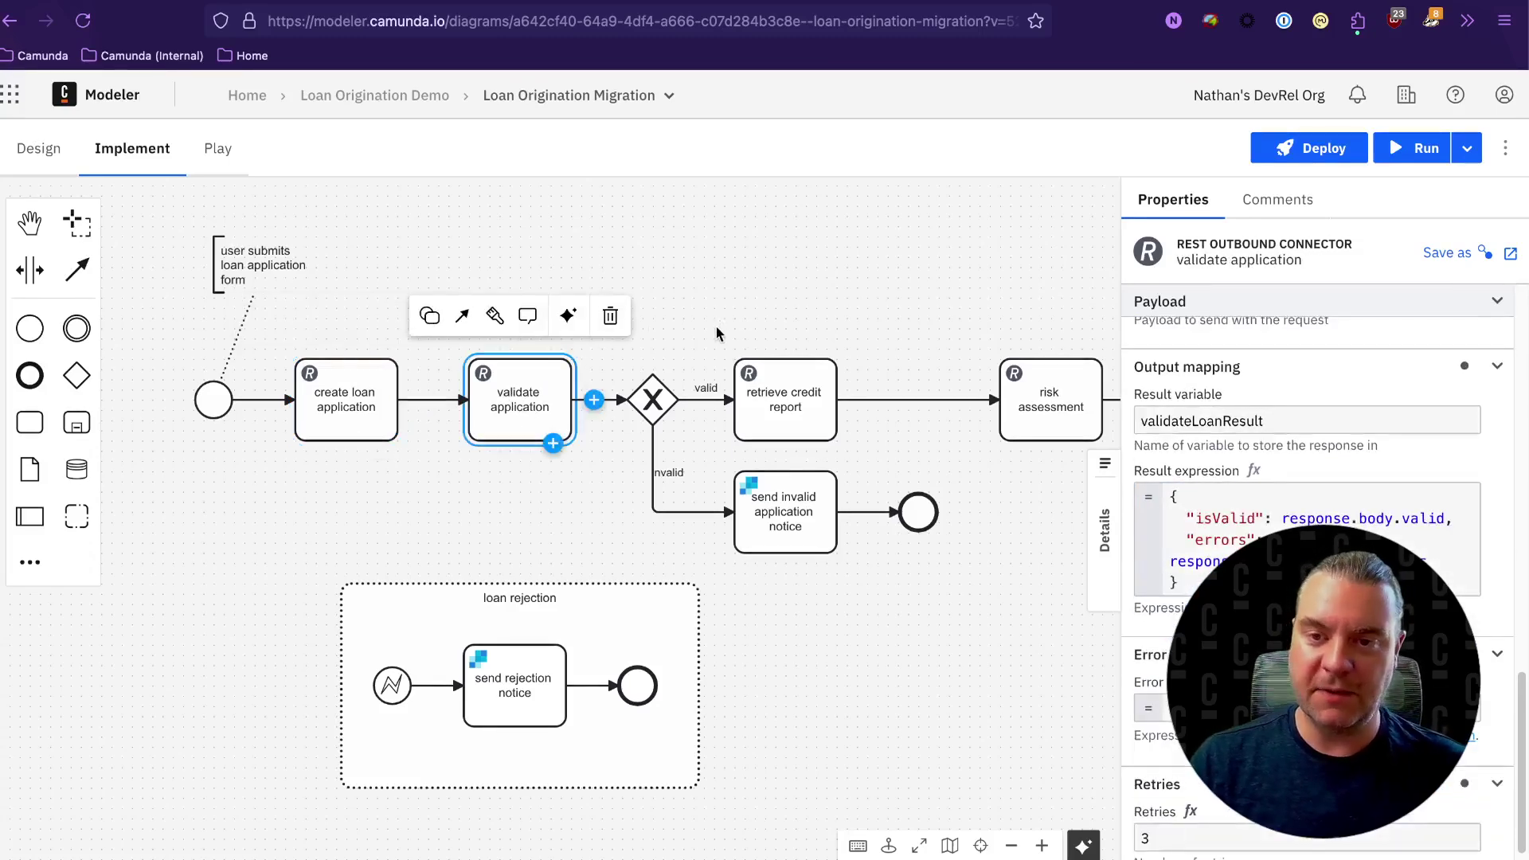
scroll(1261, 448, up, 10)
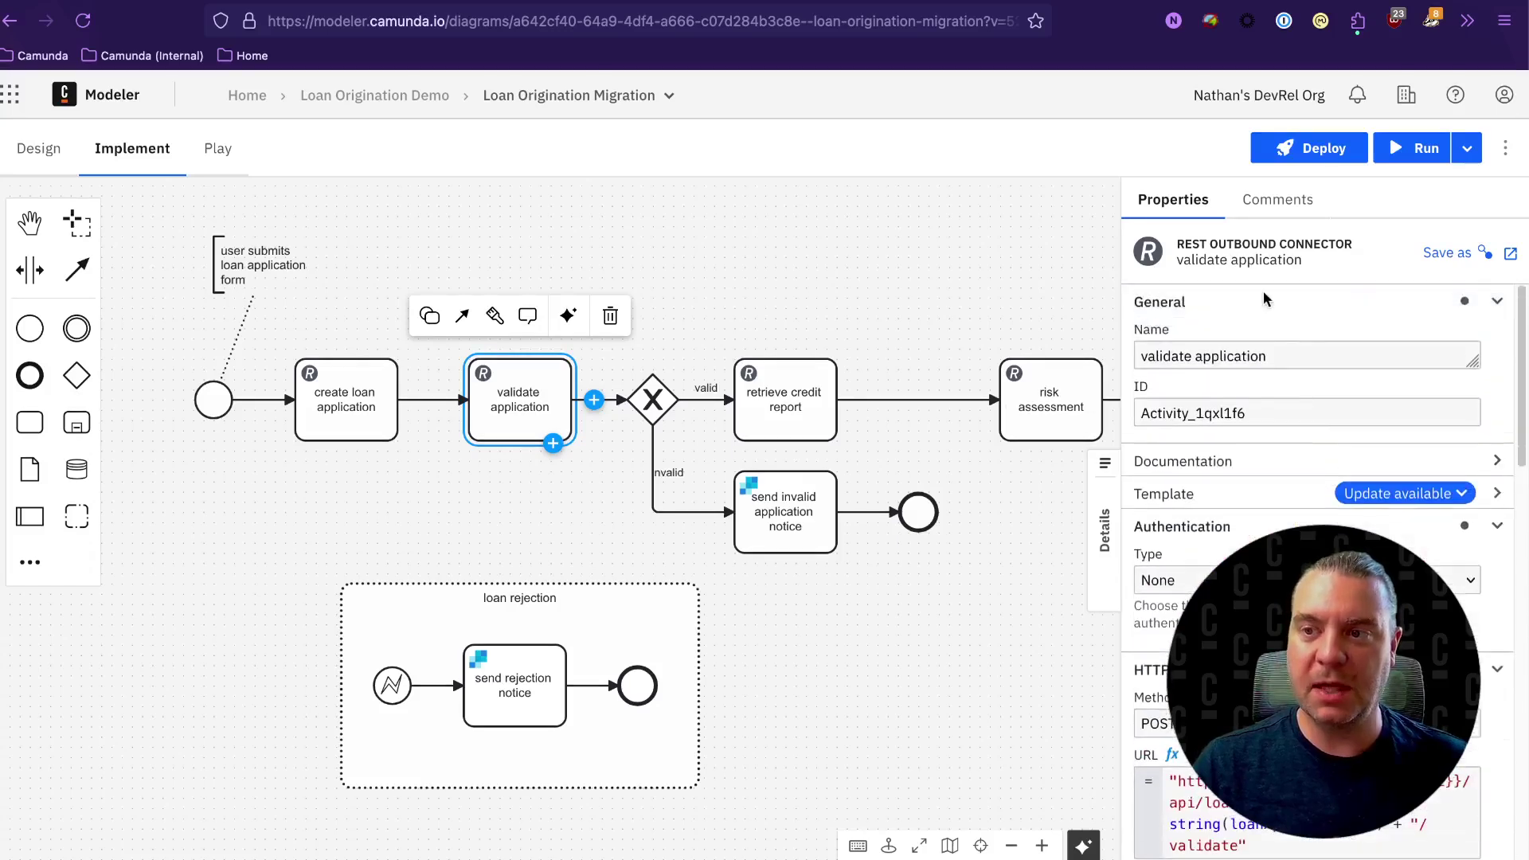
scroll(1252, 329, down, 3)
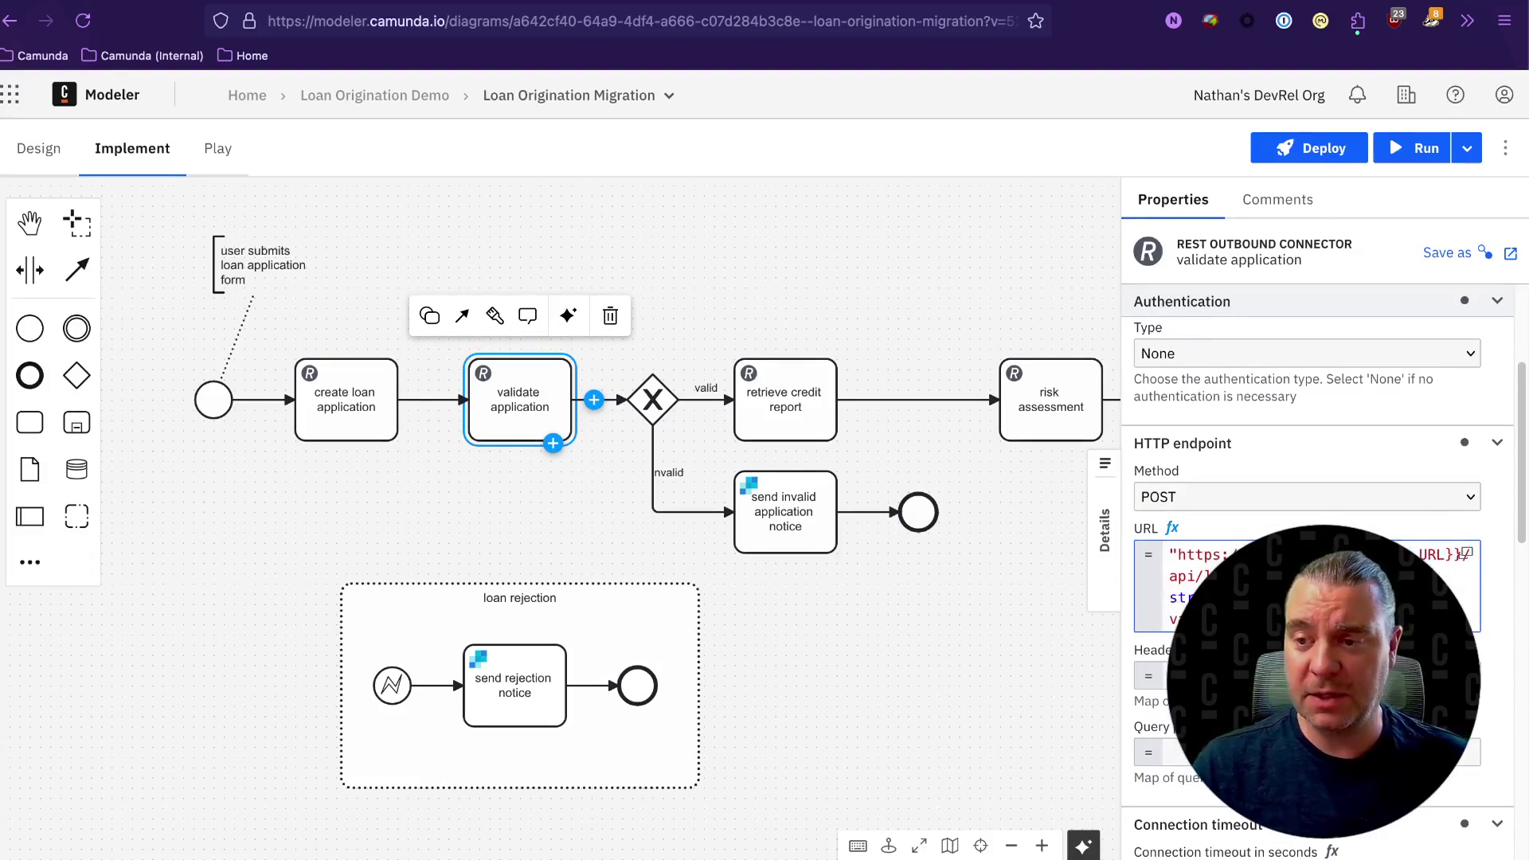
drag(1169, 597, 1242, 597)
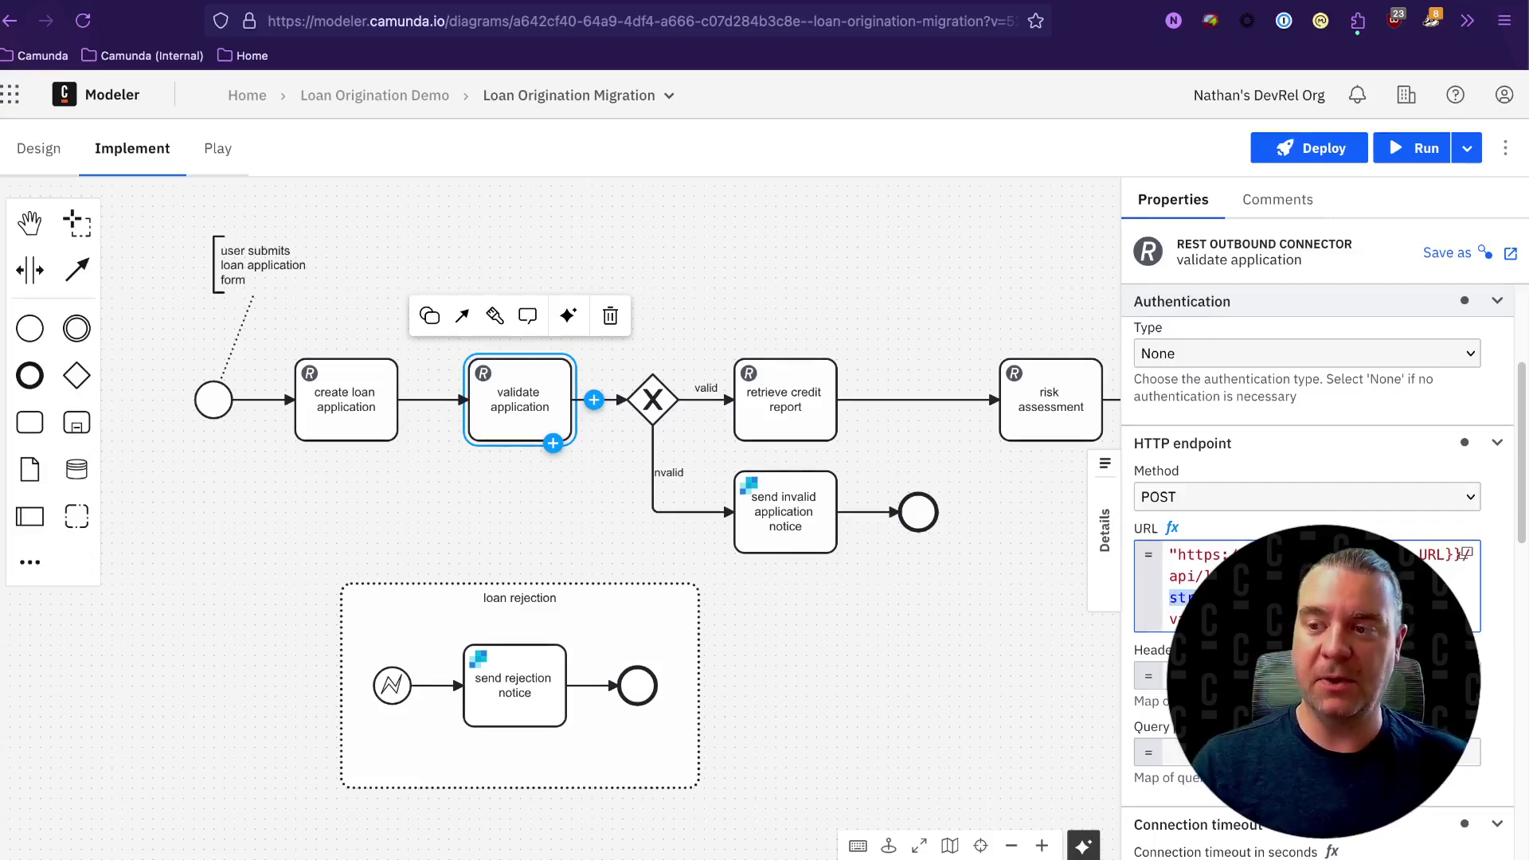
double_click(1431, 554)
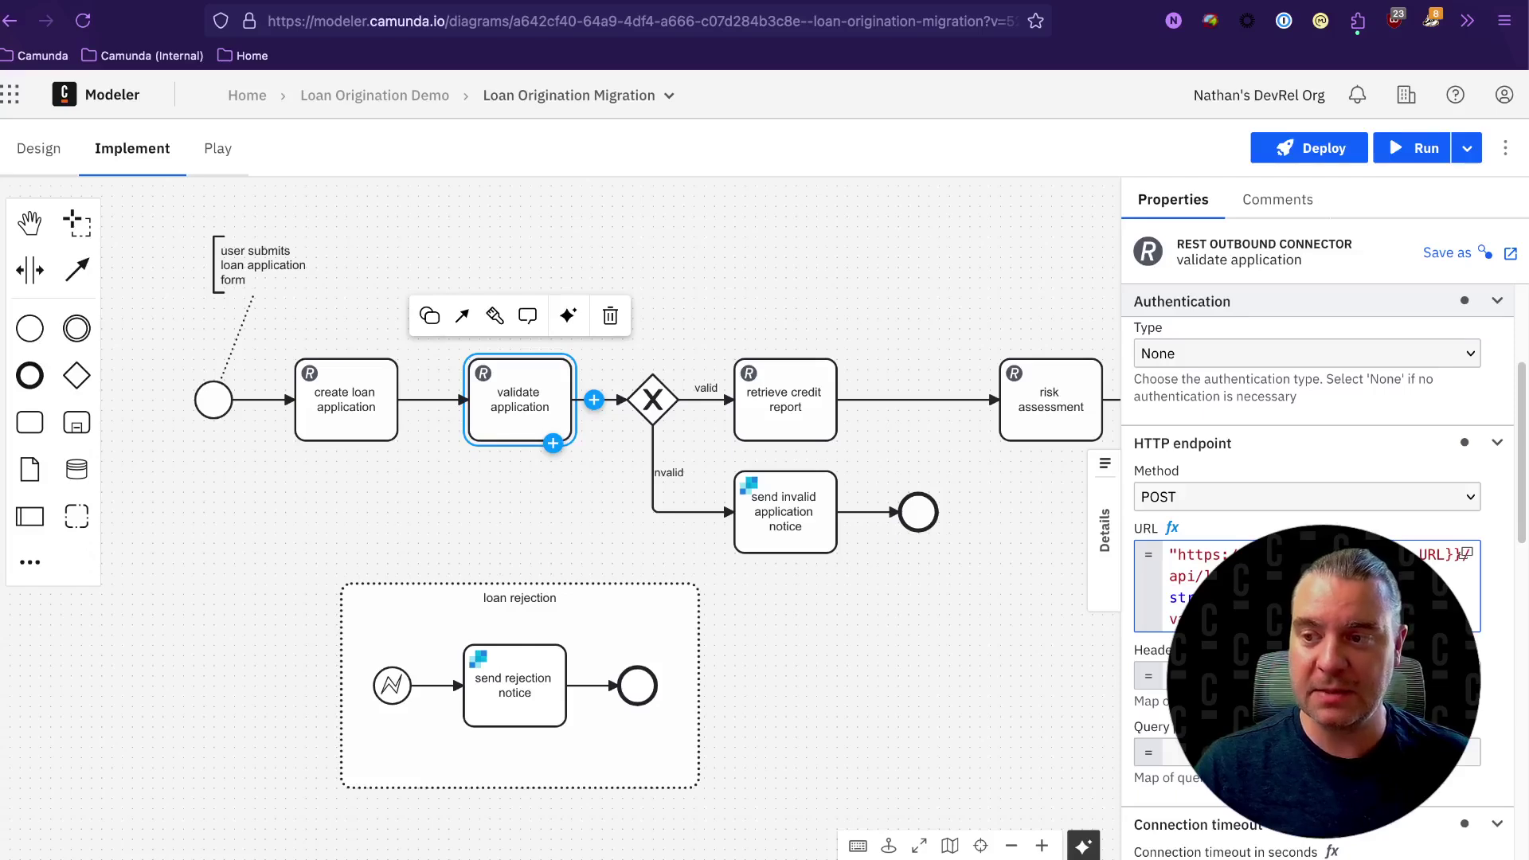
scroll(1313, 478, down, 1)
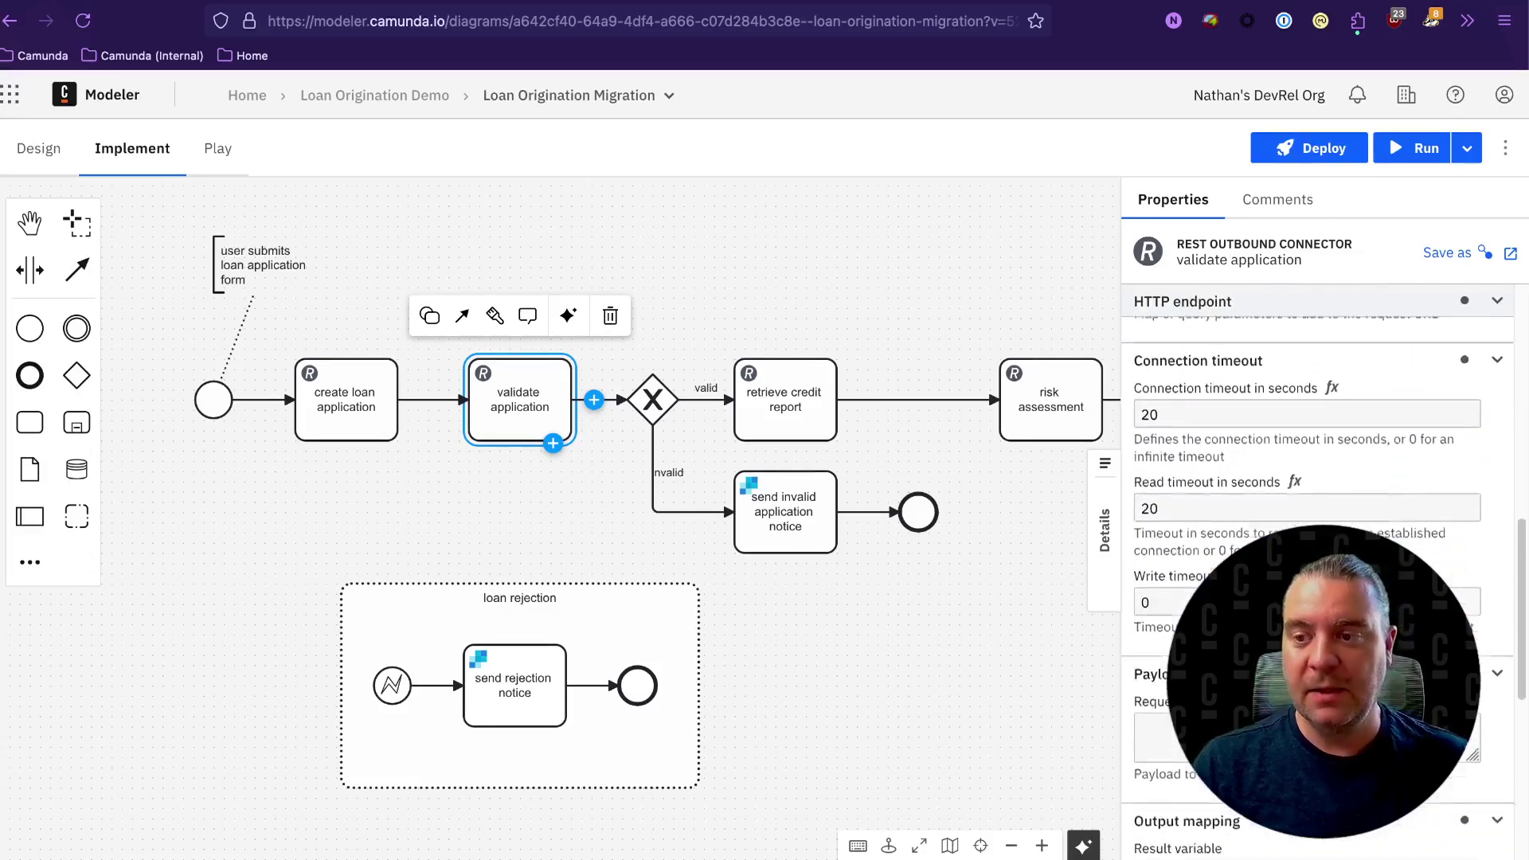
scroll(1317, 518, down, 6)
drag(1194, 455, 1426, 499)
click(1425, 499)
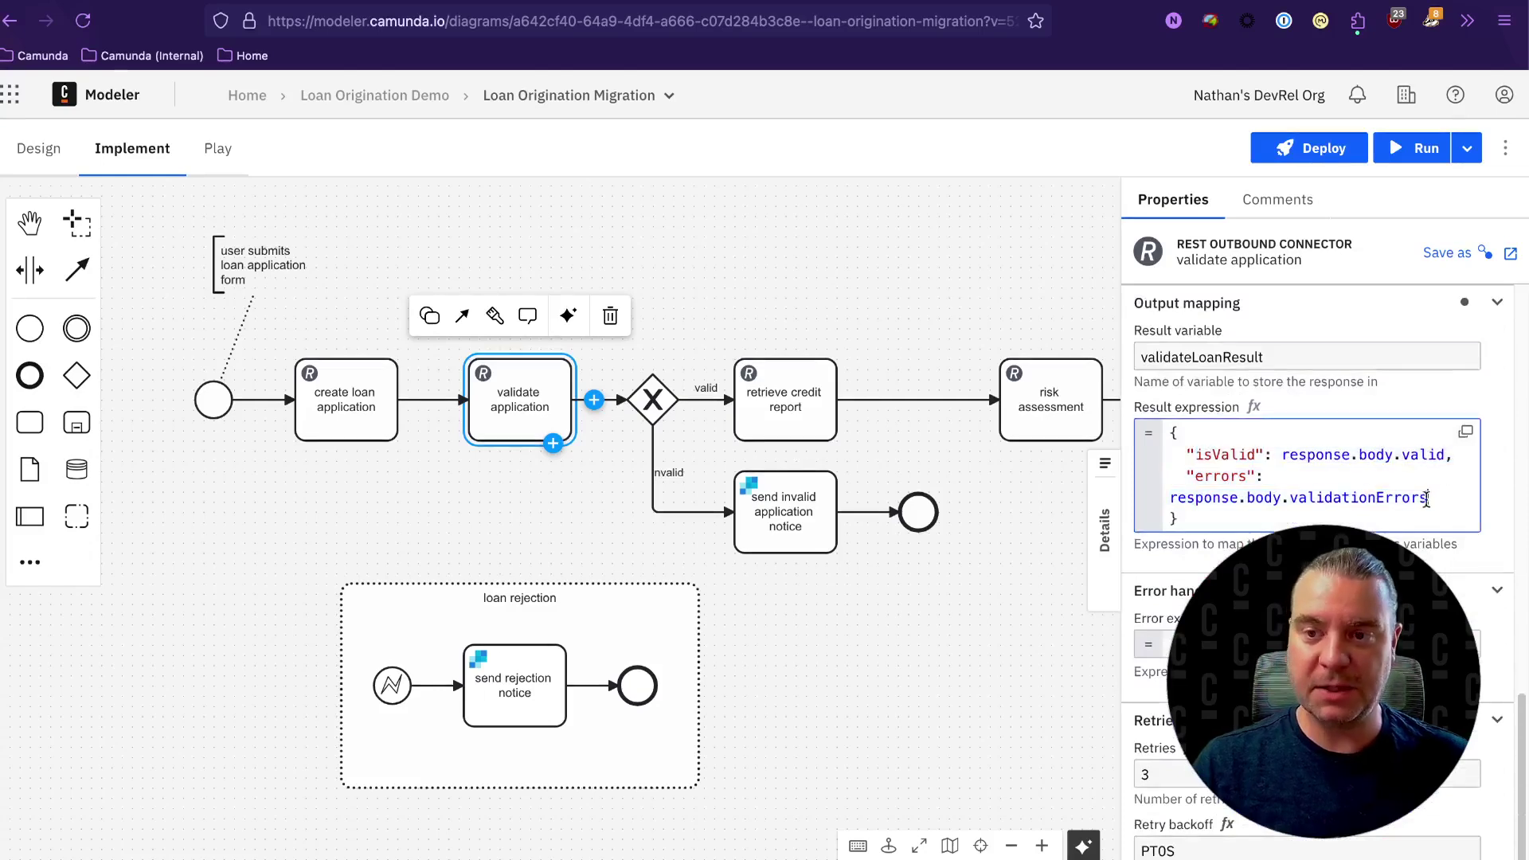
Step: Check the gateway, view the Loan Application Form in Loan Origination Demo, then select the start event
click(657, 406)
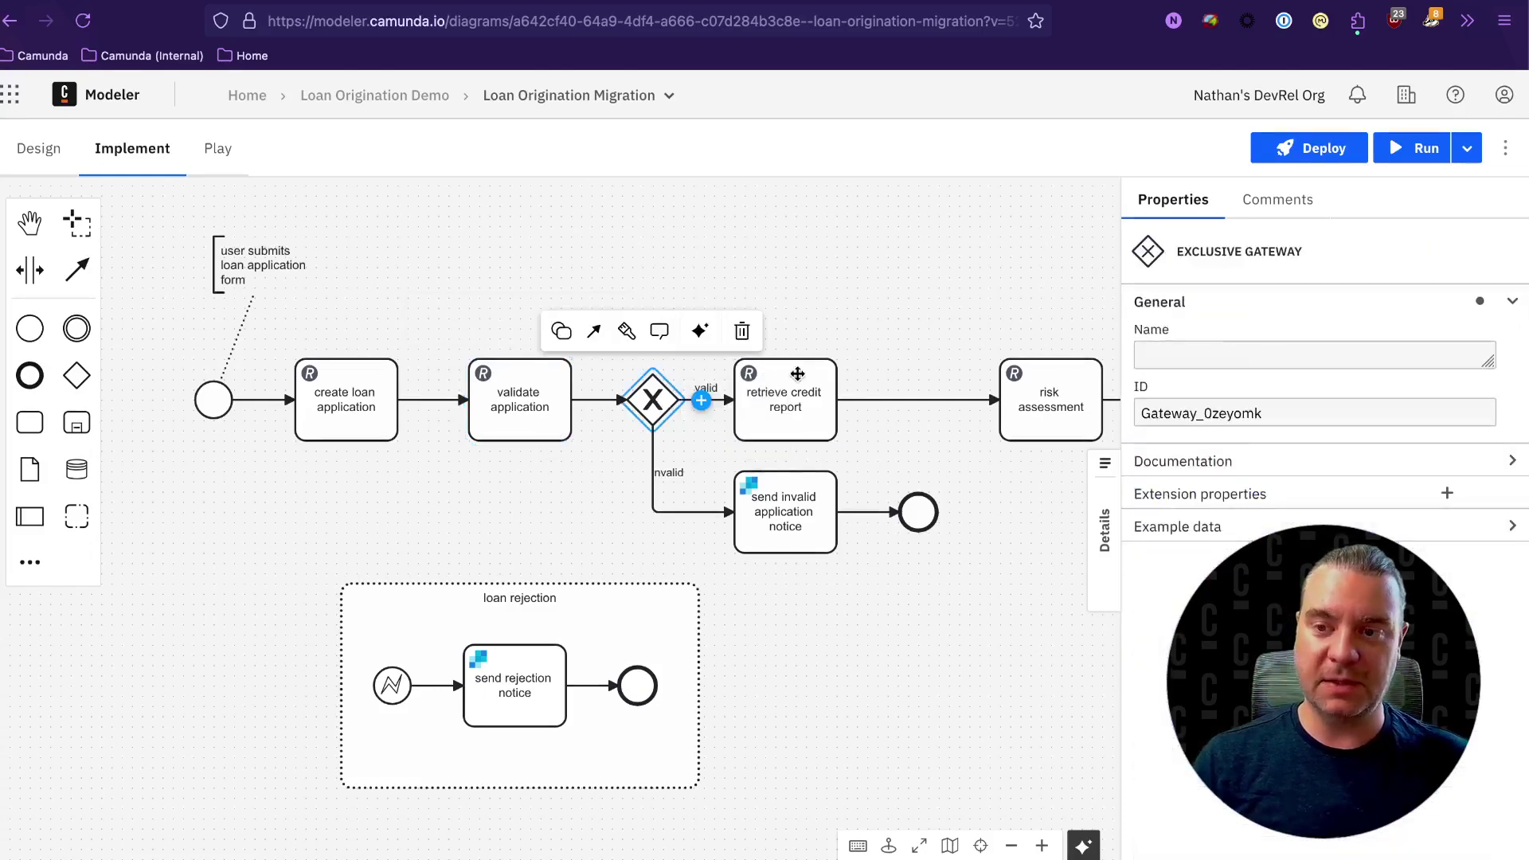
click(981, 321)
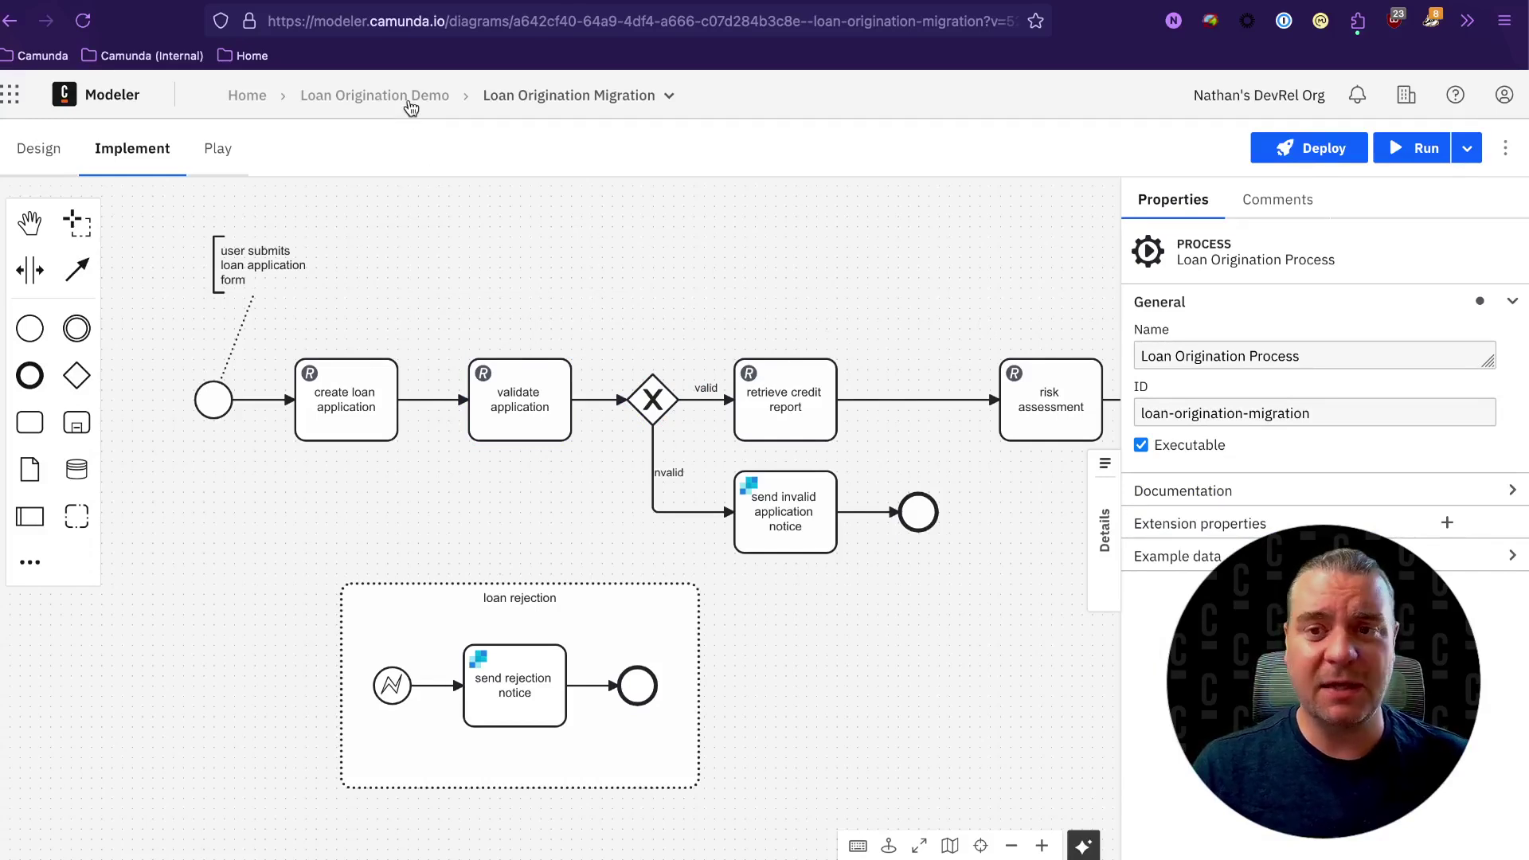
click(375, 94)
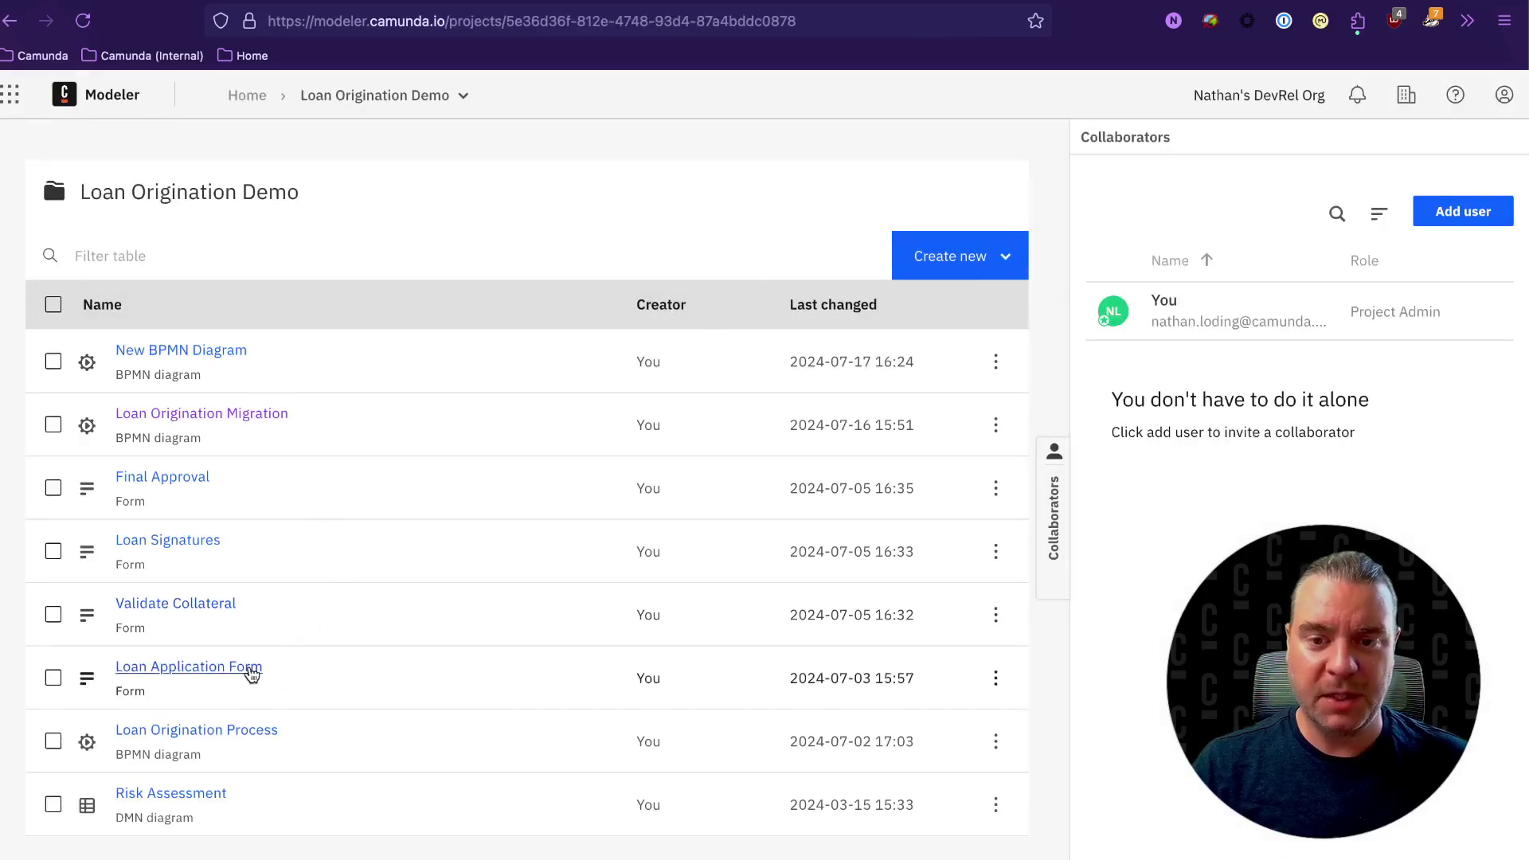
click(252, 673)
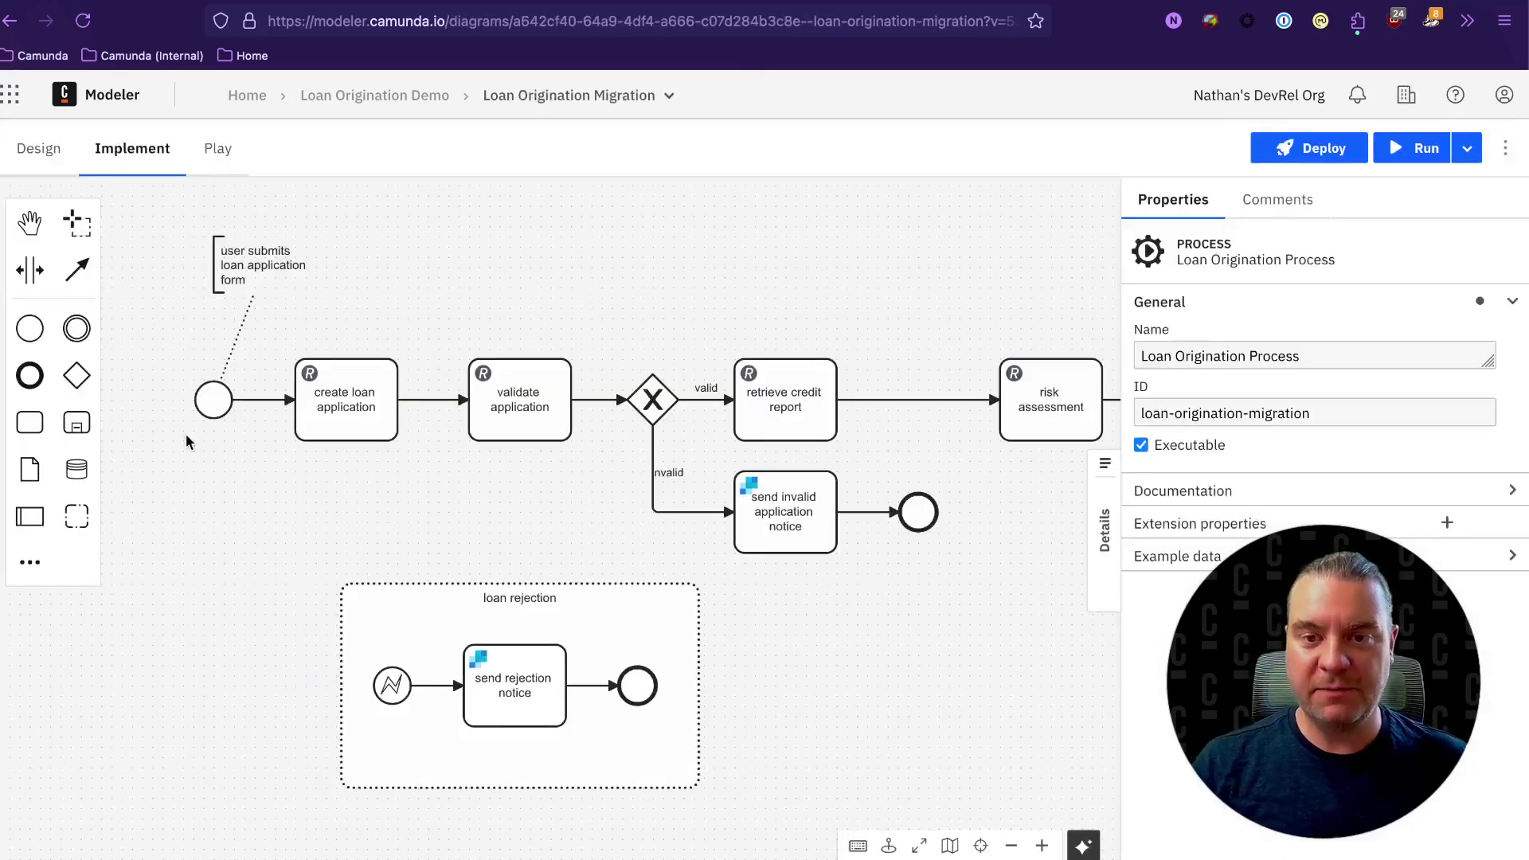
click(208, 399)
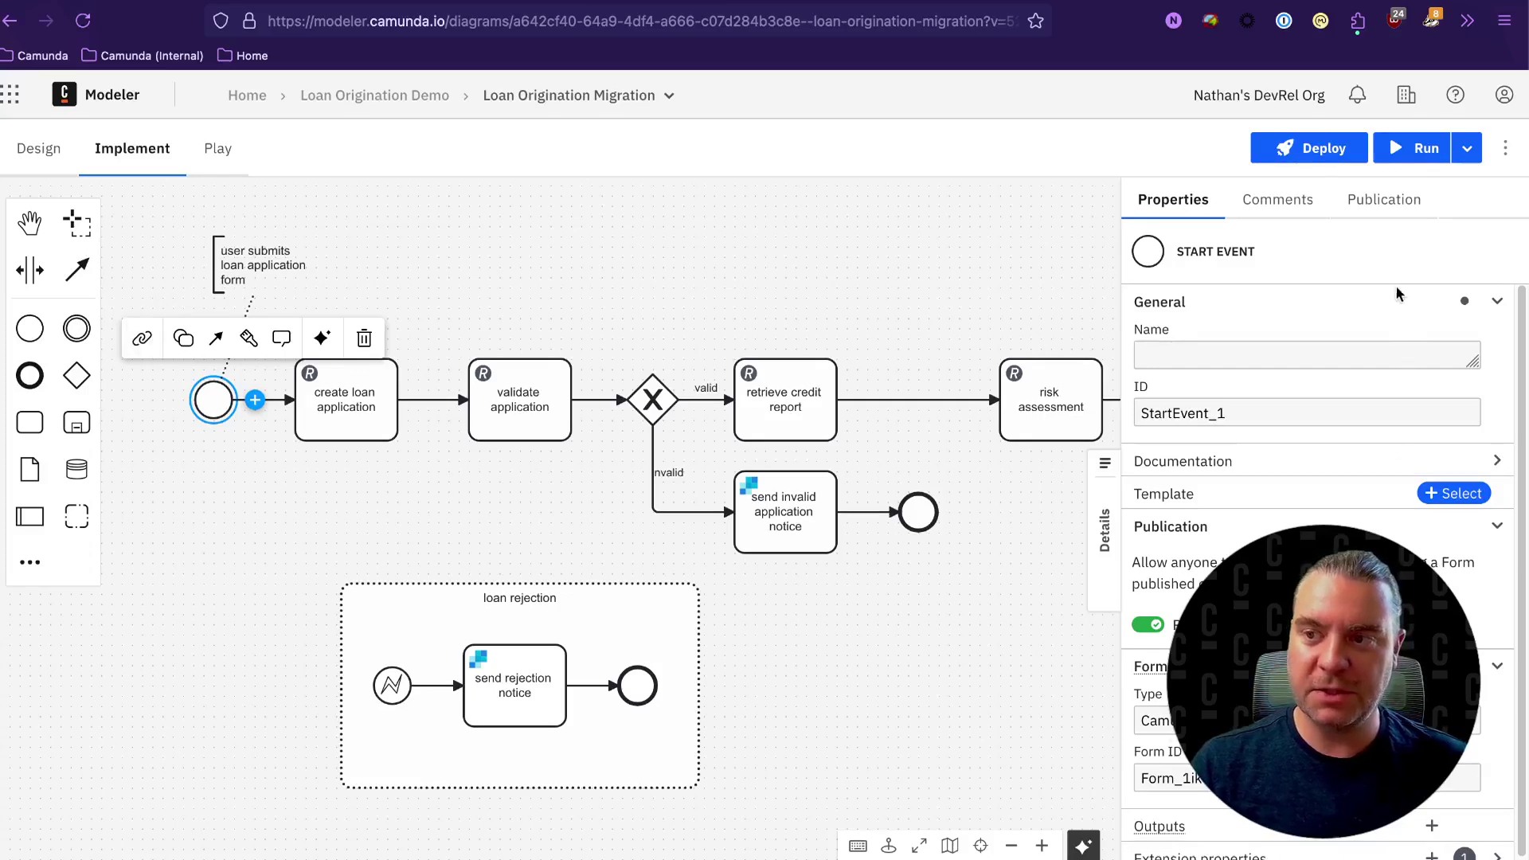
Step: Show the start form's public link under Publication, then return to 'Loan Origination Process' properties
click(1399, 209)
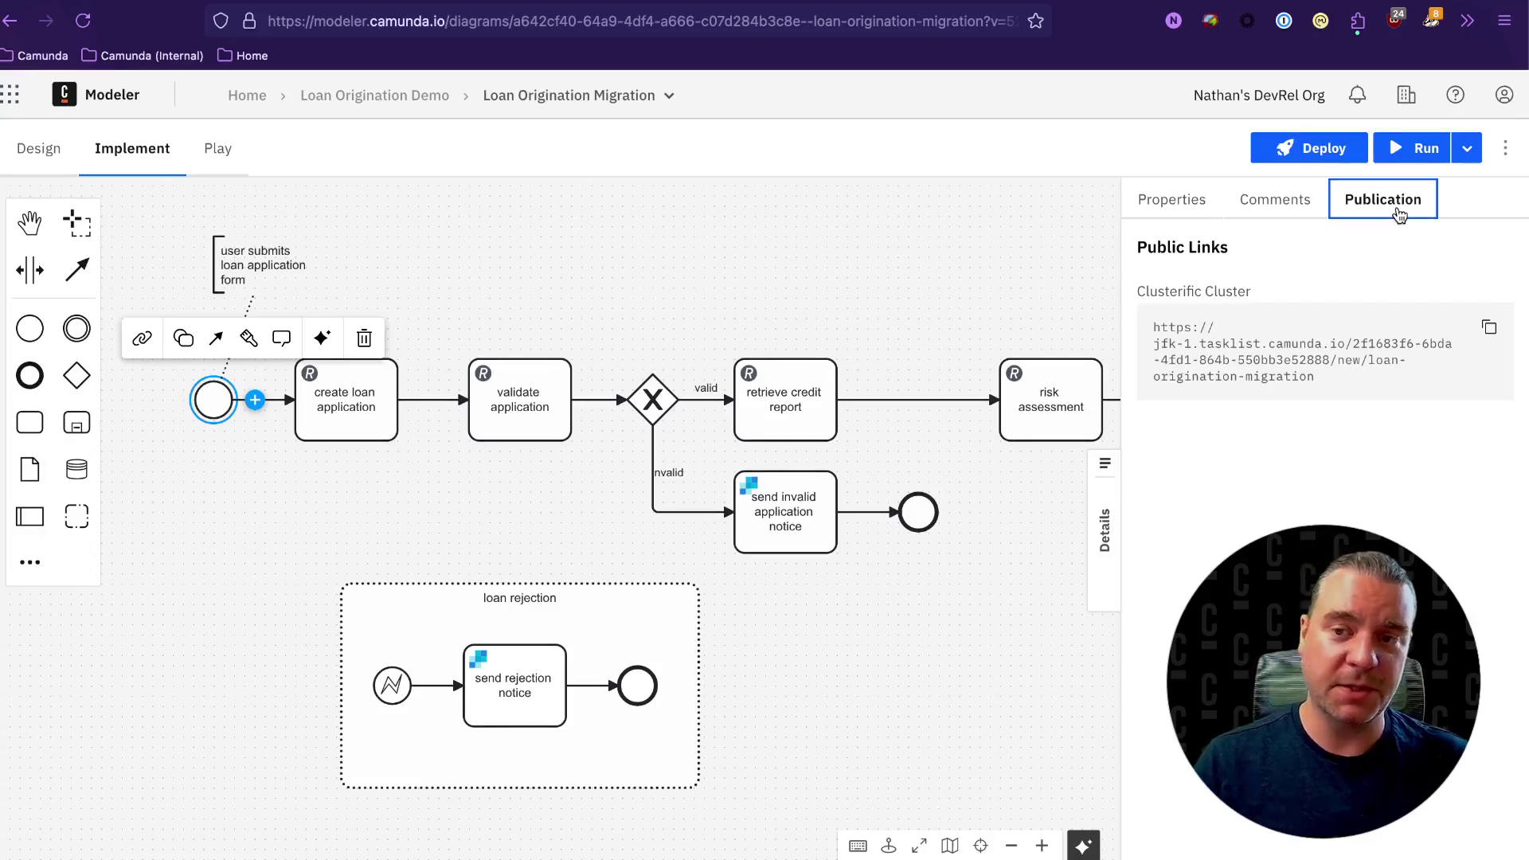
click(966, 283)
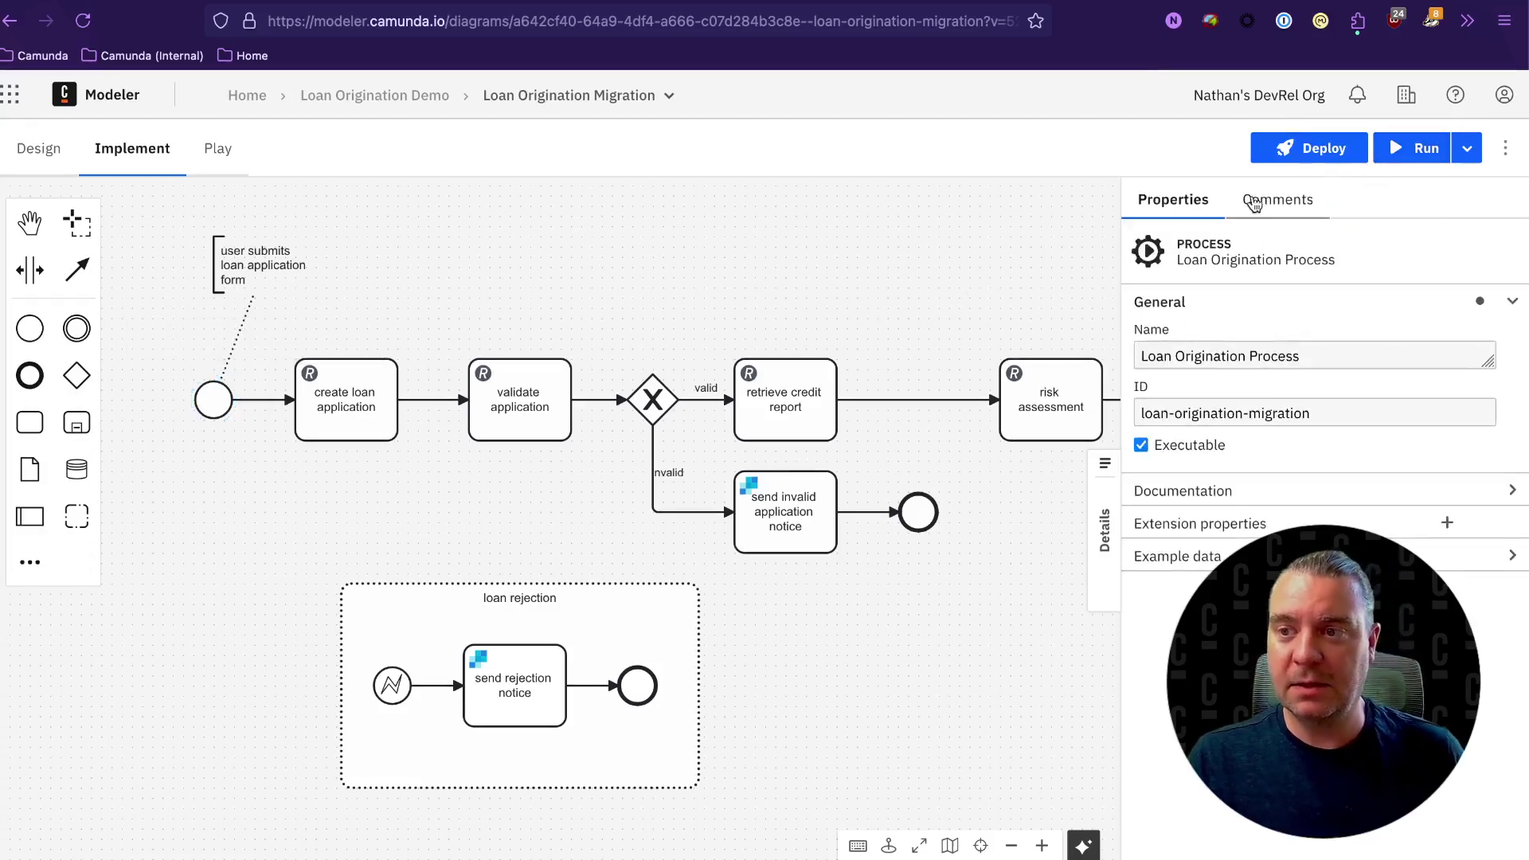
Step: Fill in the applicant's given name, surname, street address, city, state and postal code on the start form
click(212, 403)
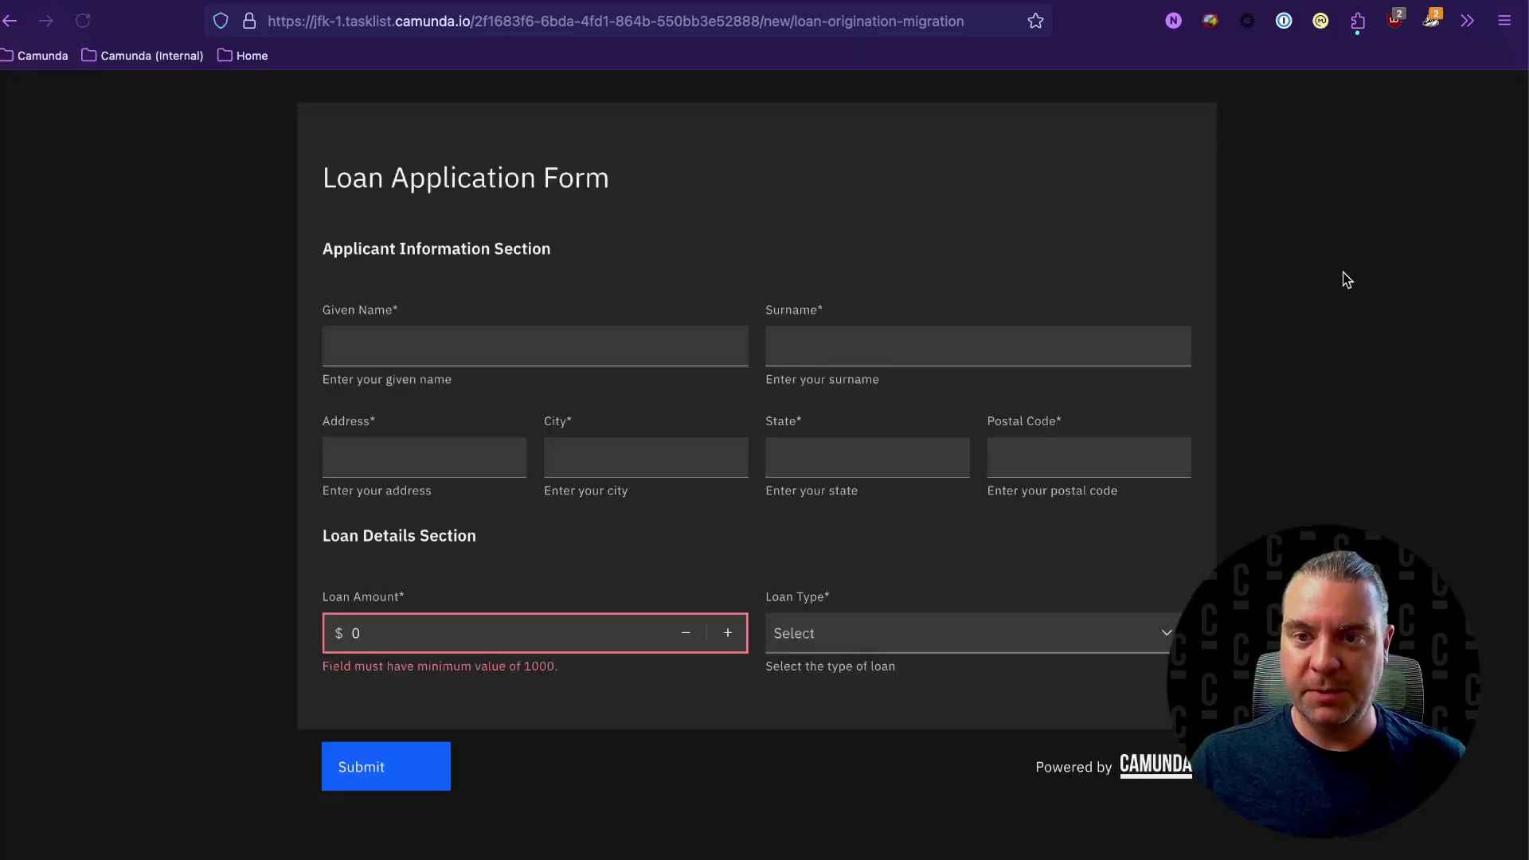
click(557, 354)
text(James)
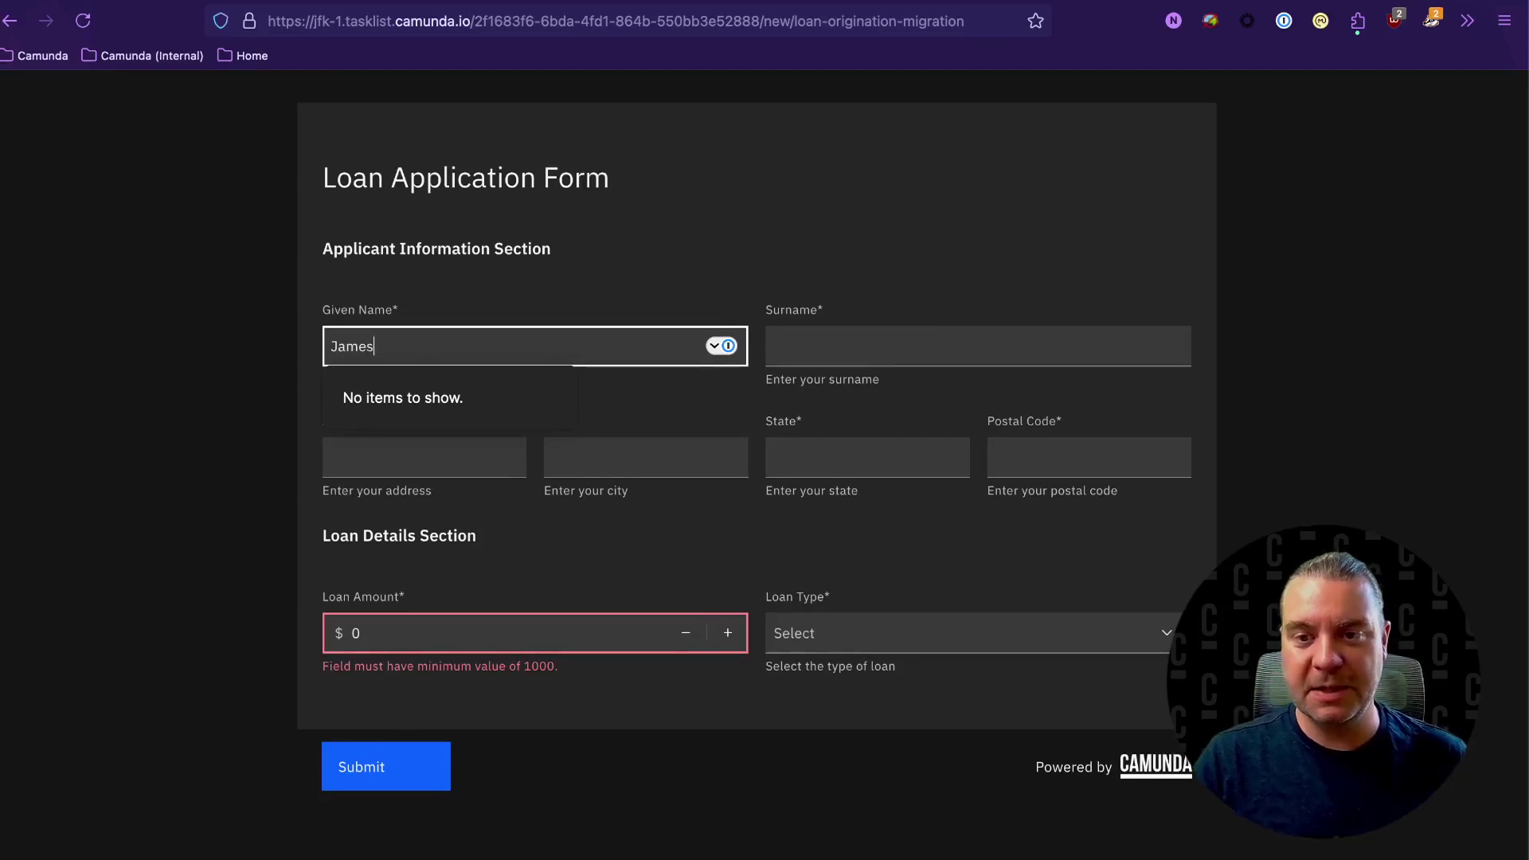
key(Tab)
text(Holden)
key(Tab)
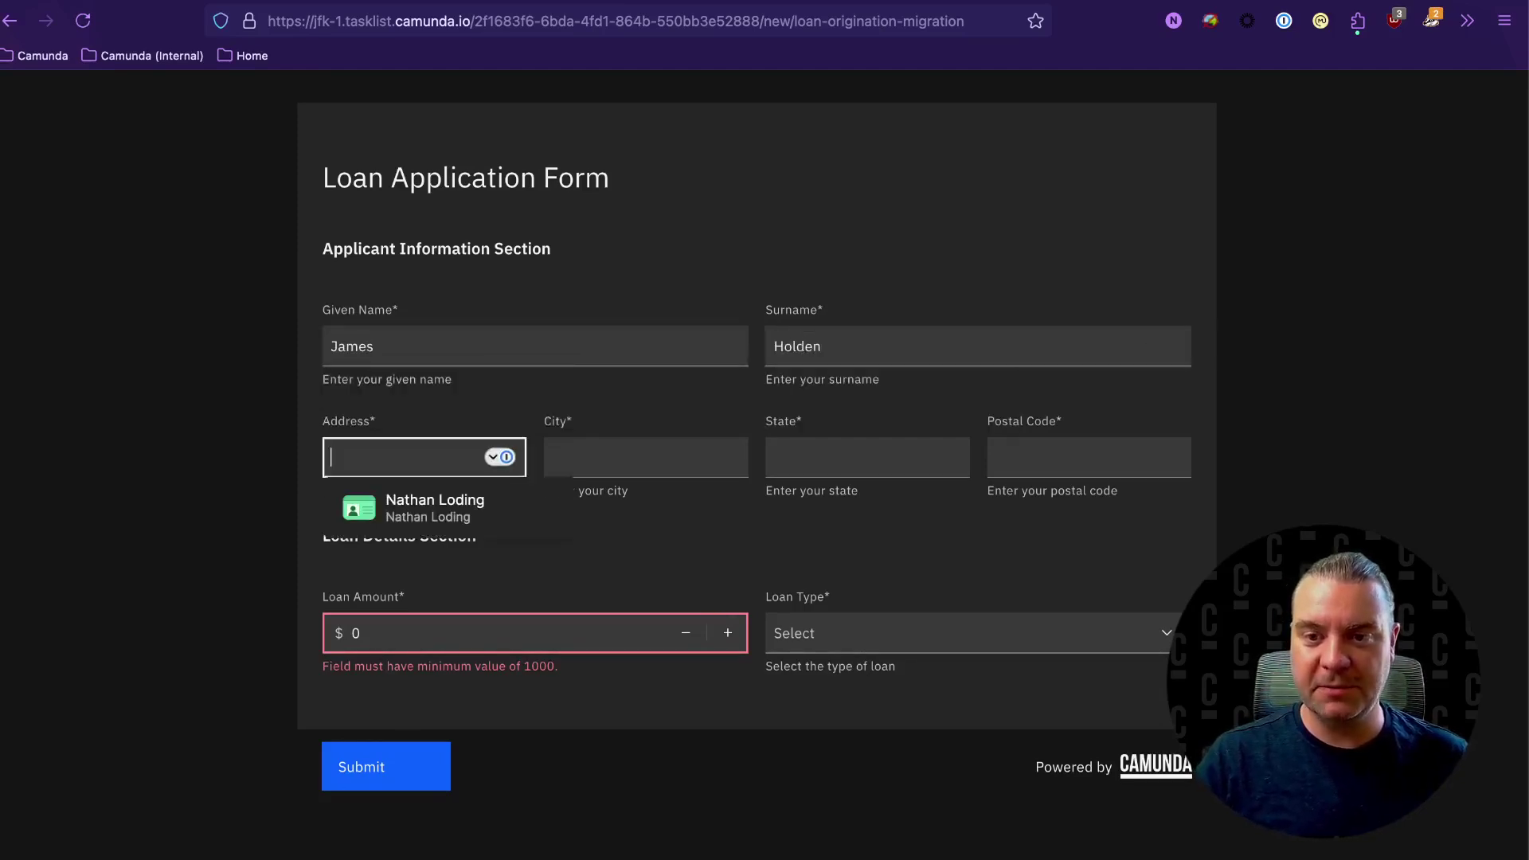
text(123 Main St)
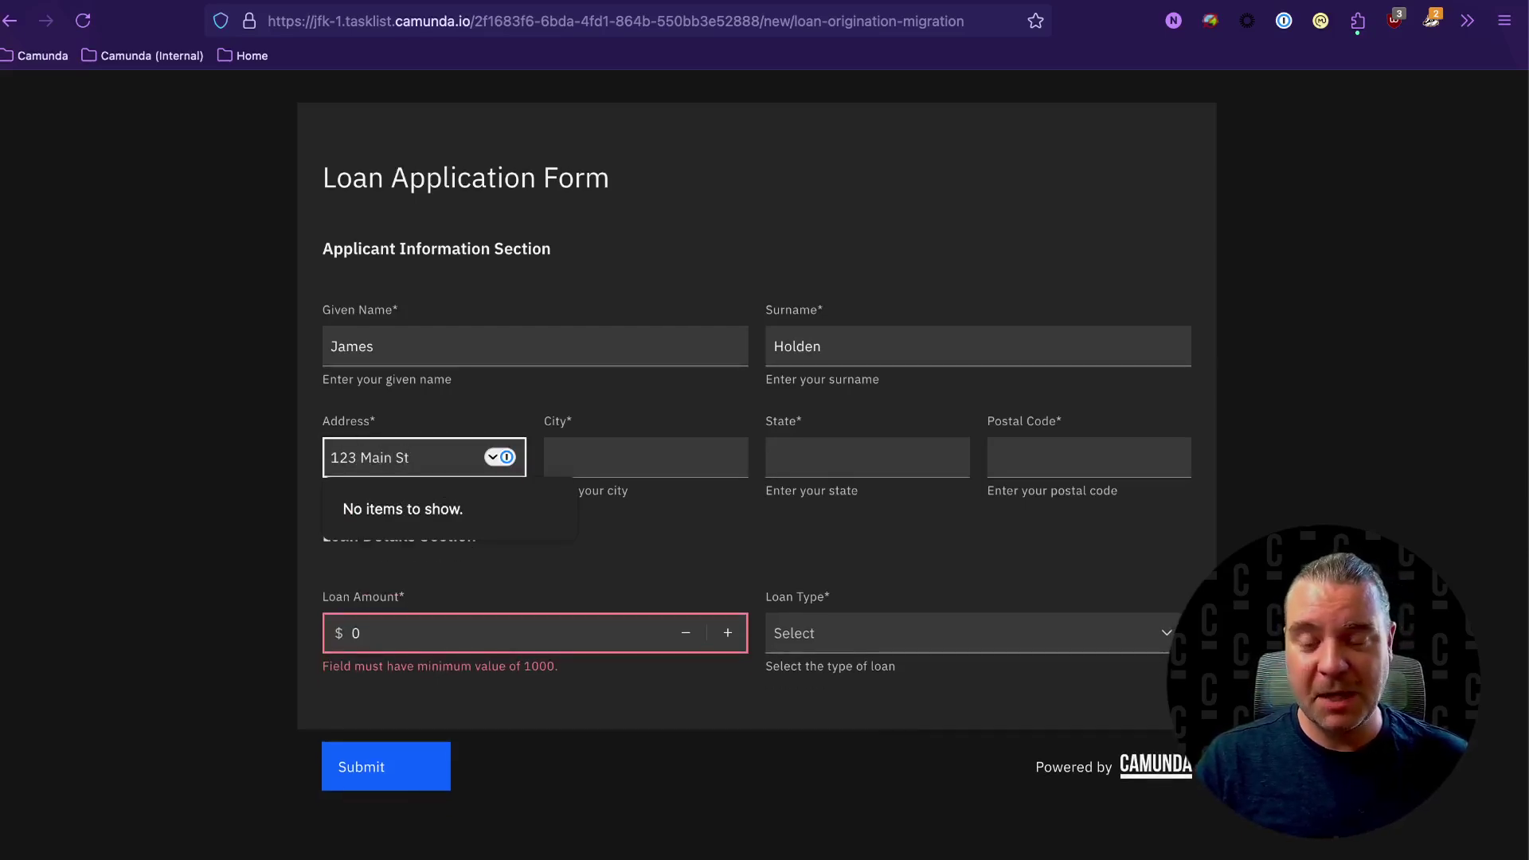
key(Tab)
text(W)
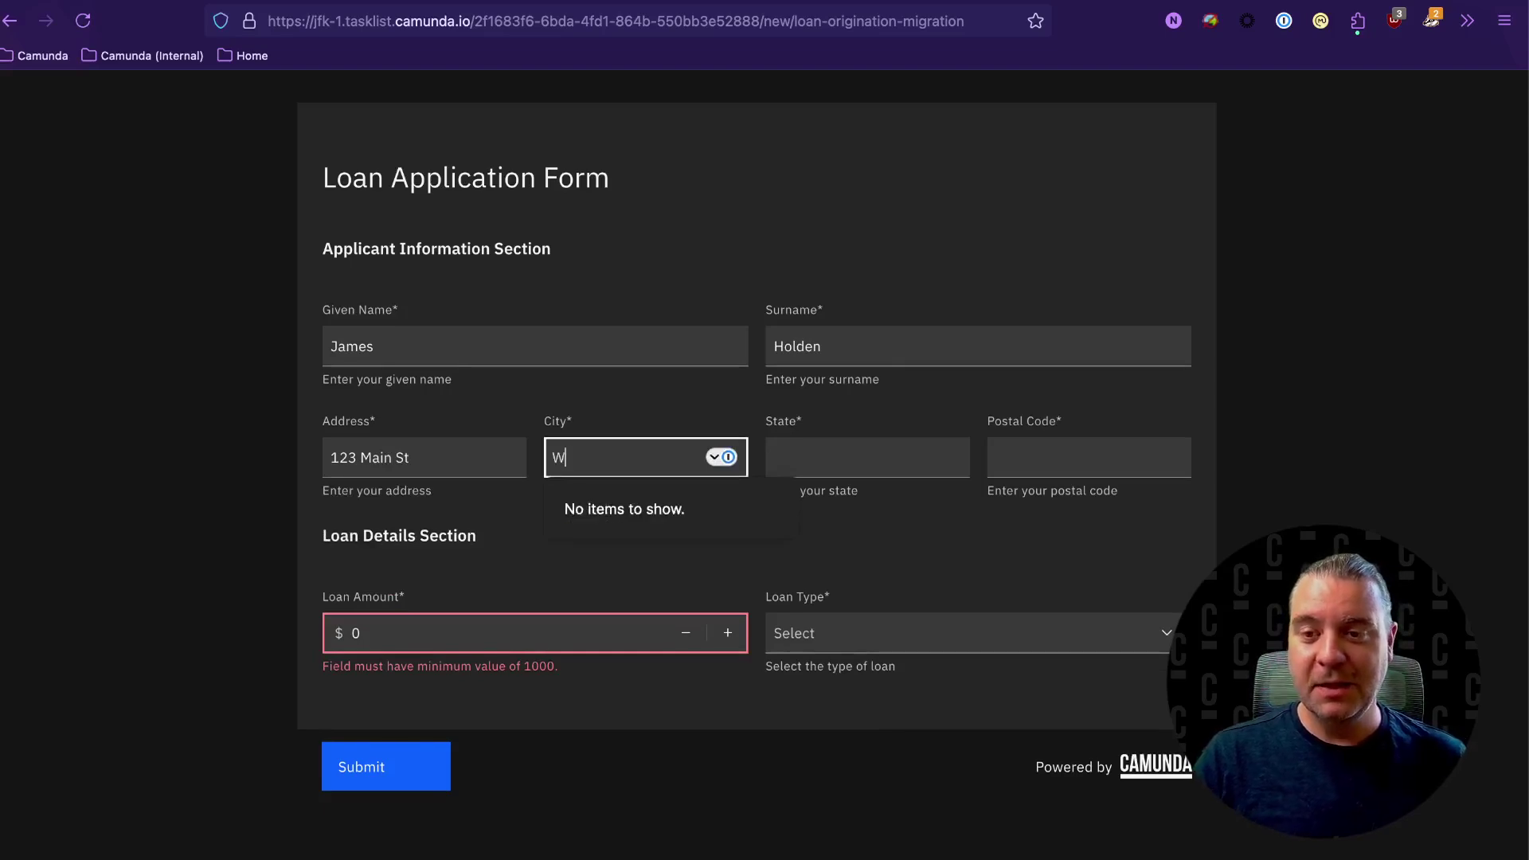
key(Tab)
text(Montana)
key(Tab)
text(12)
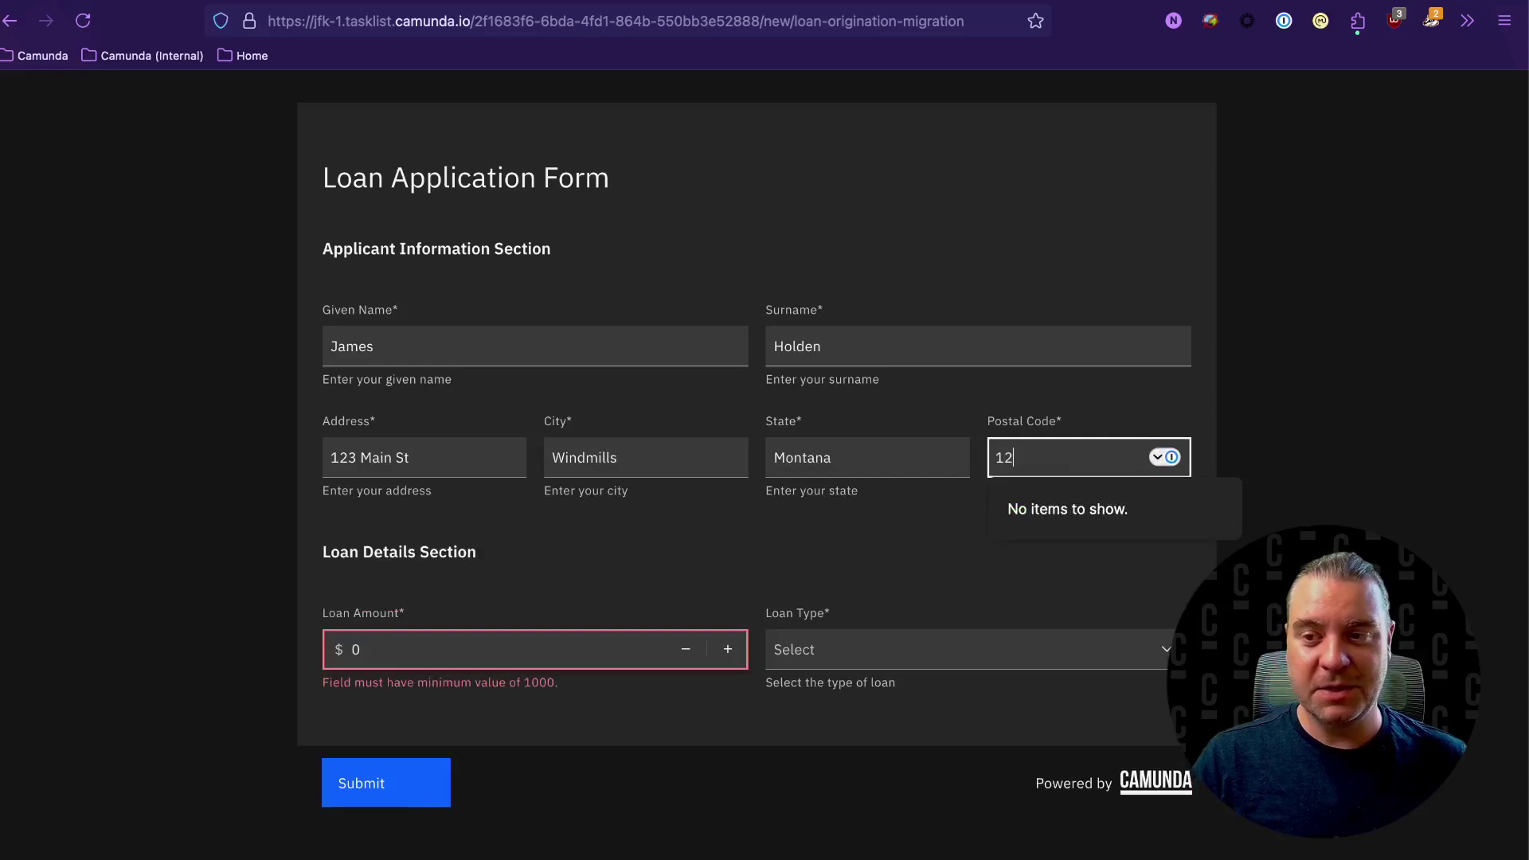
text(345)
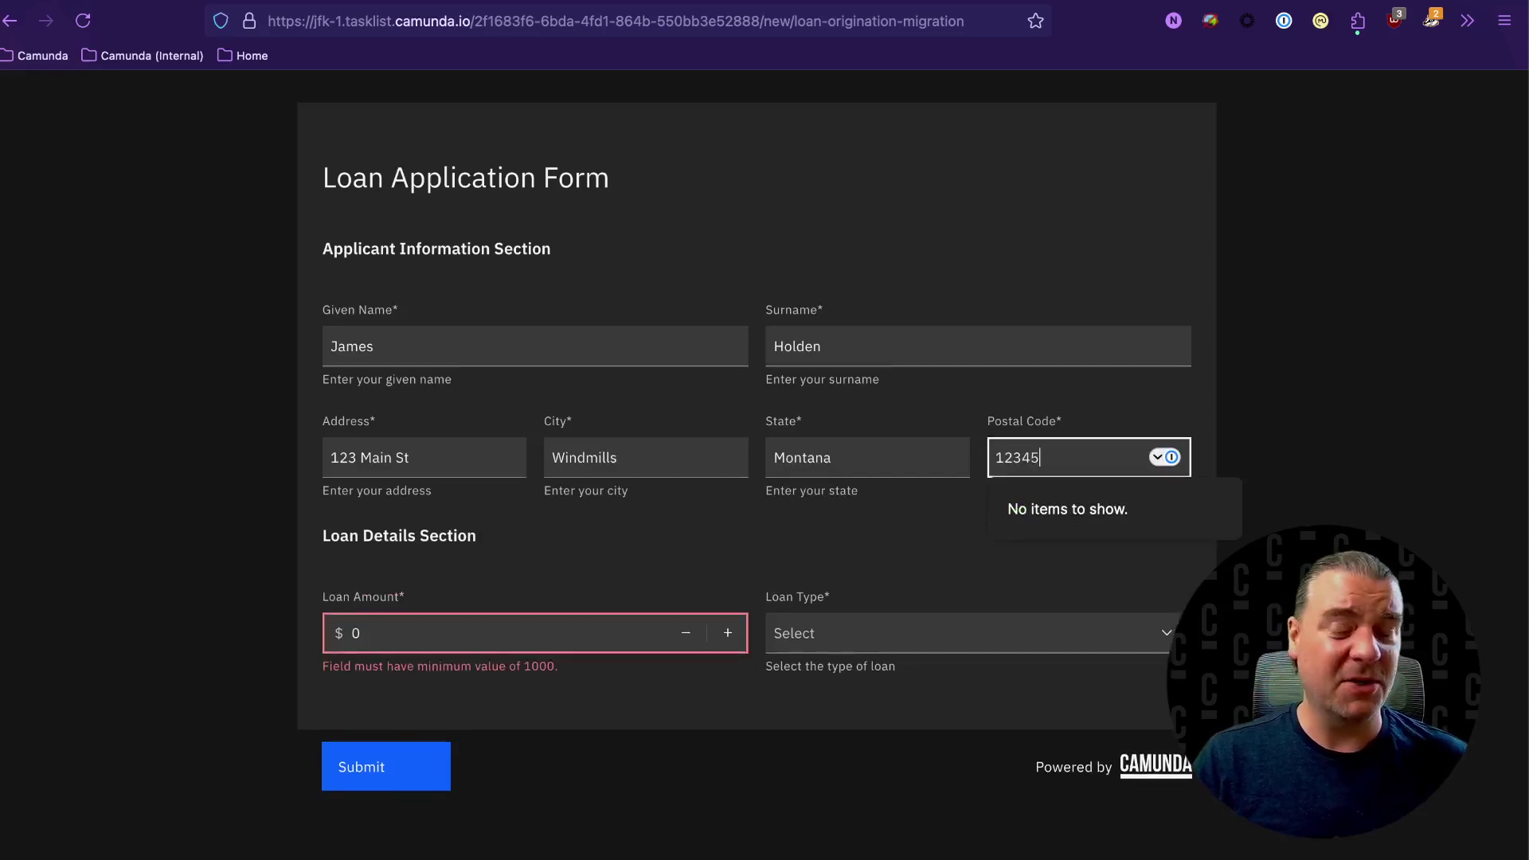
Step: Set Loan Amount to 25000 and Loan Type to AUTO, submit, then check Operate
click(1314, 332)
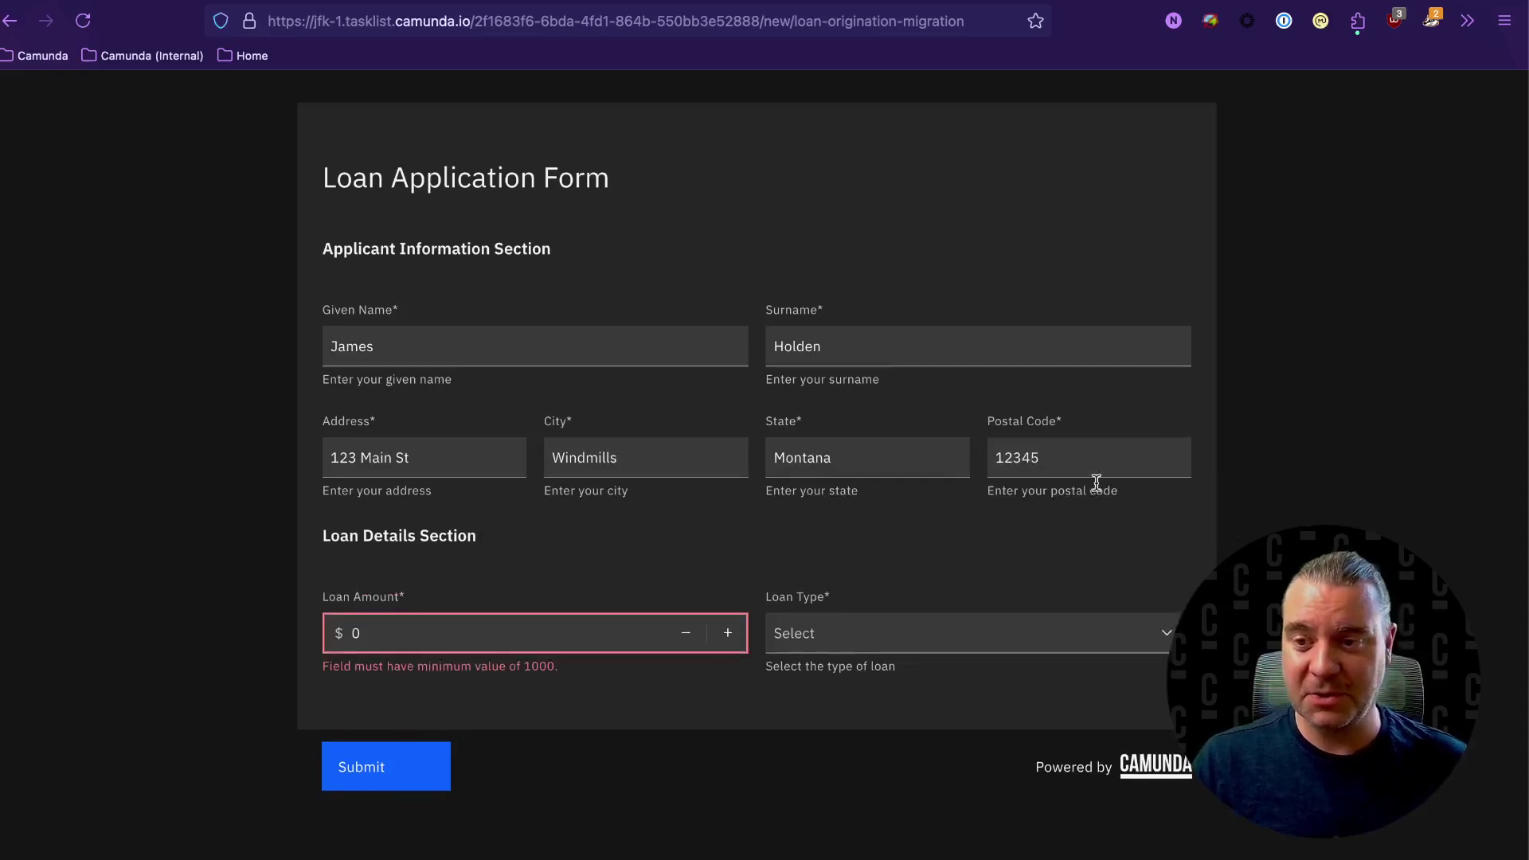
click(475, 631)
double_click(475, 632)
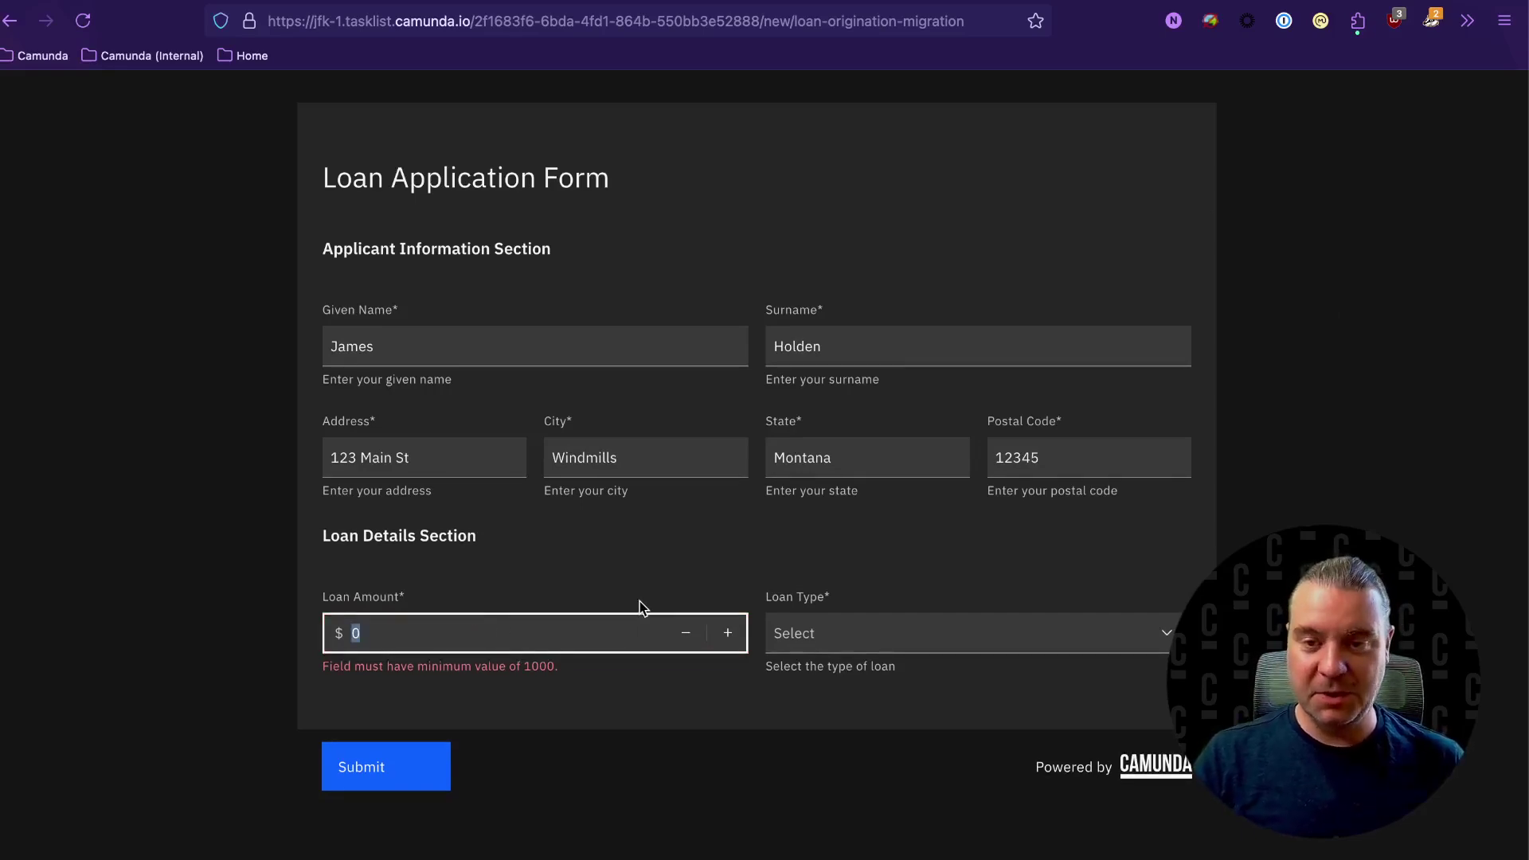
text(25000)
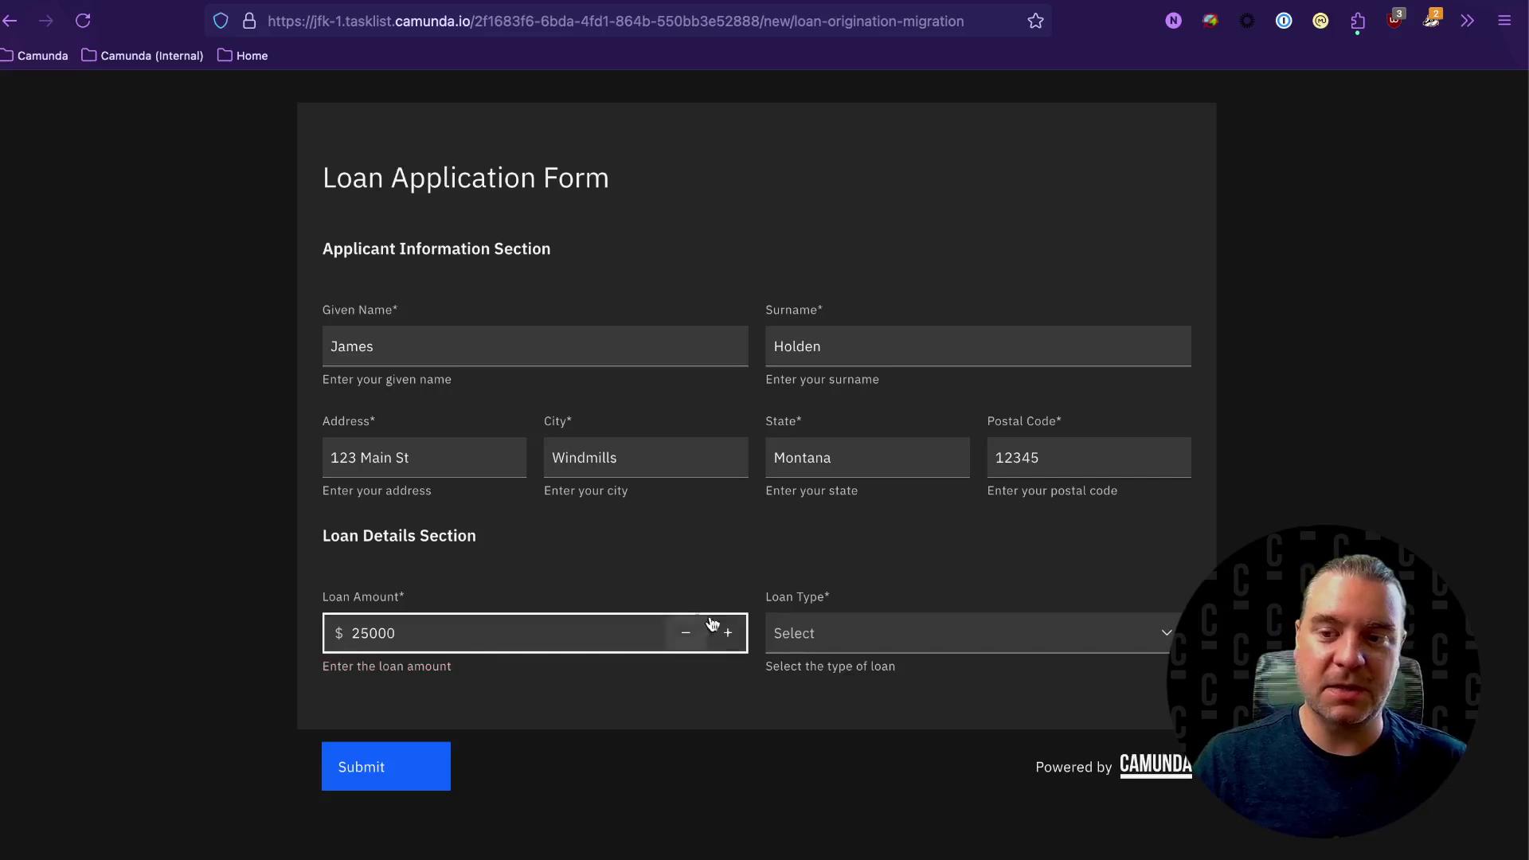
click(783, 633)
click(852, 715)
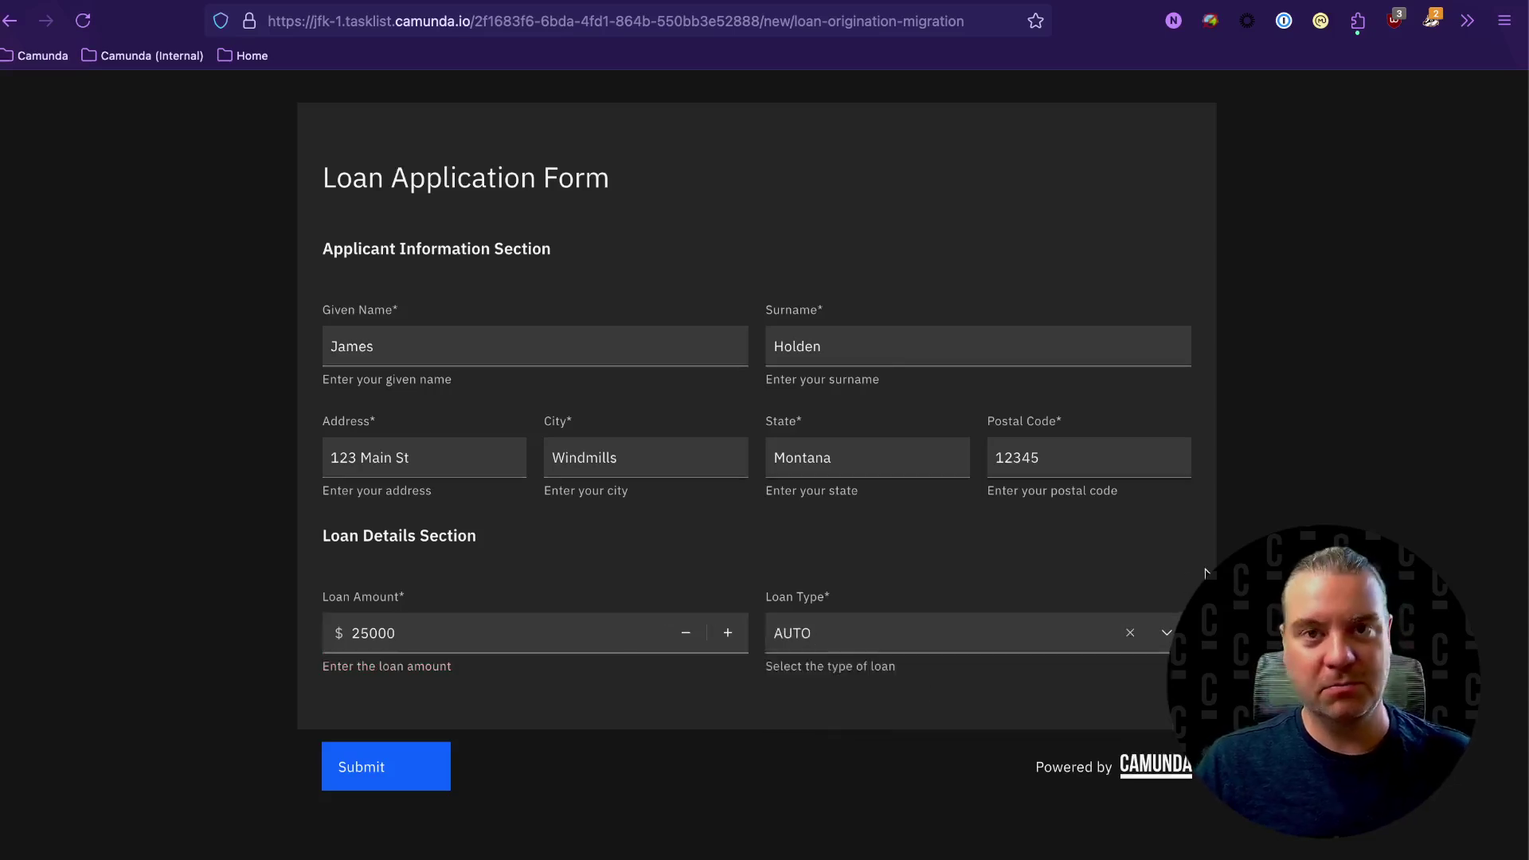
click(422, 754)
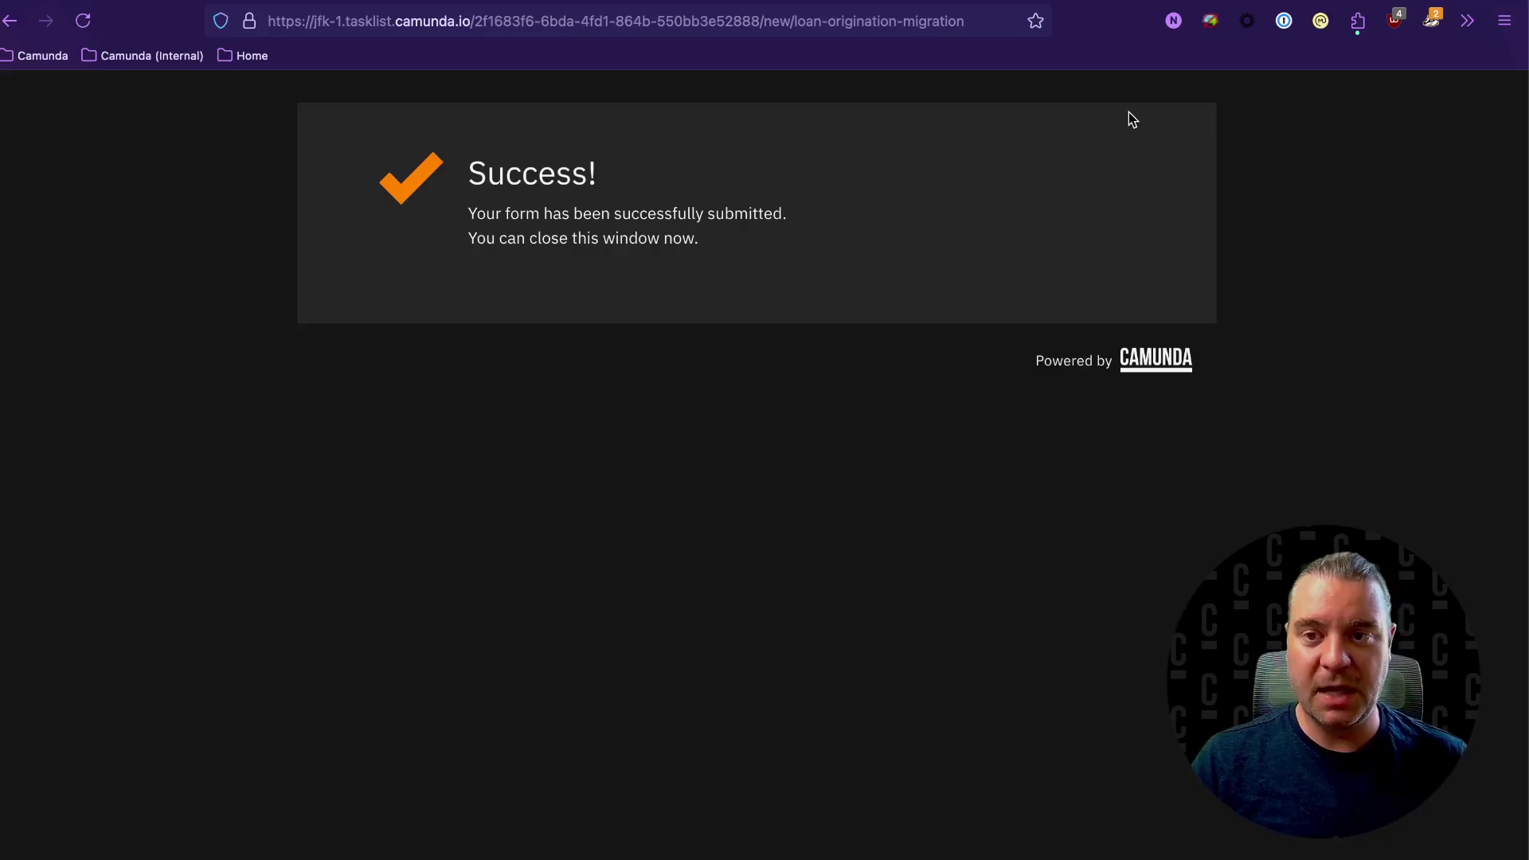
key(ctrl+Tab)
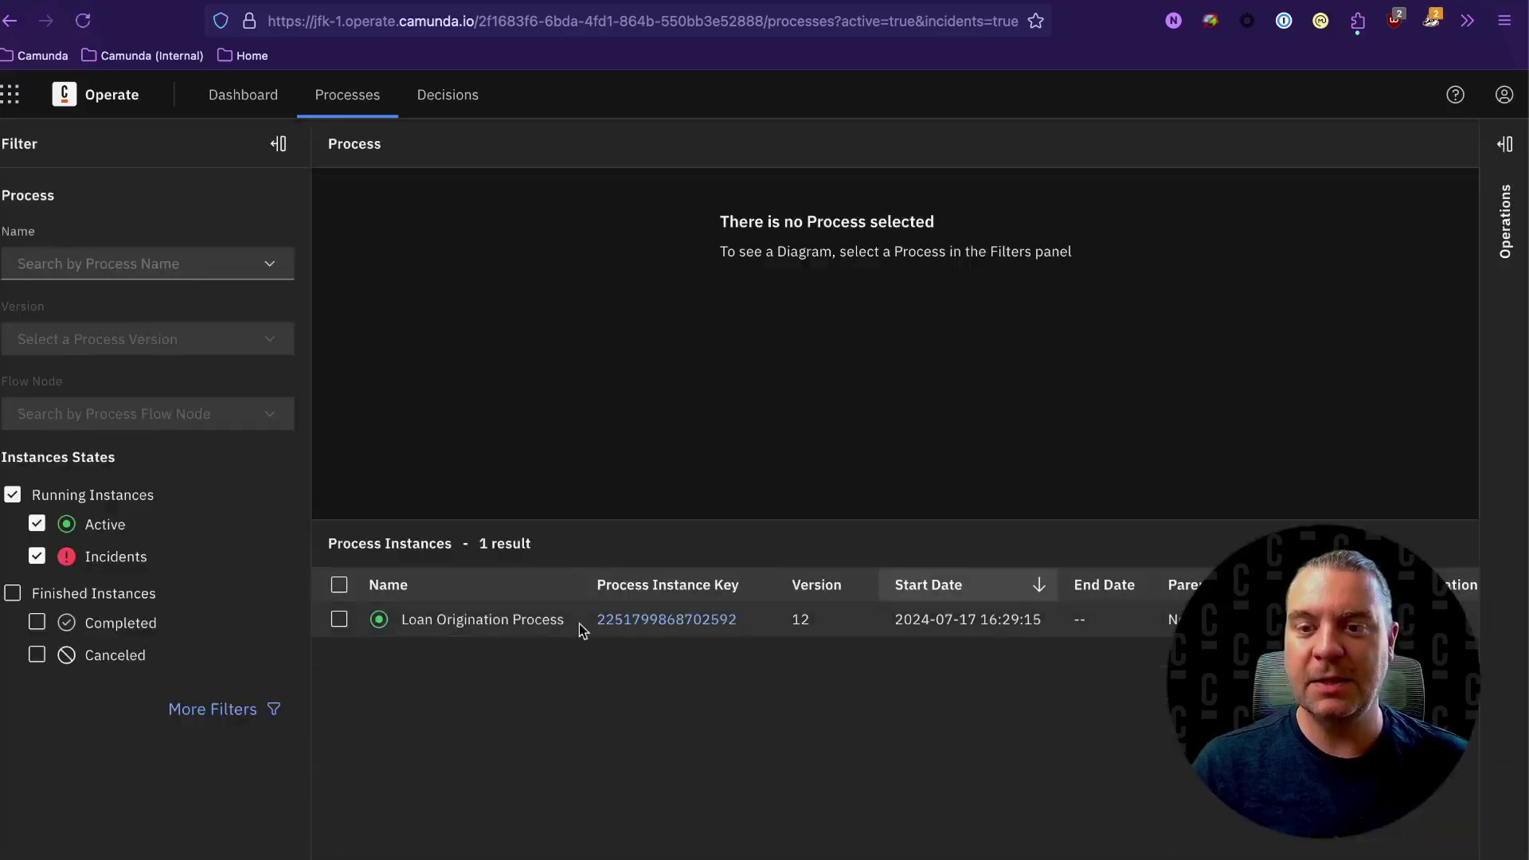
Step: Open the running instance in Operate and jump to its waiting validate collateral task in Tasklist
click(674, 625)
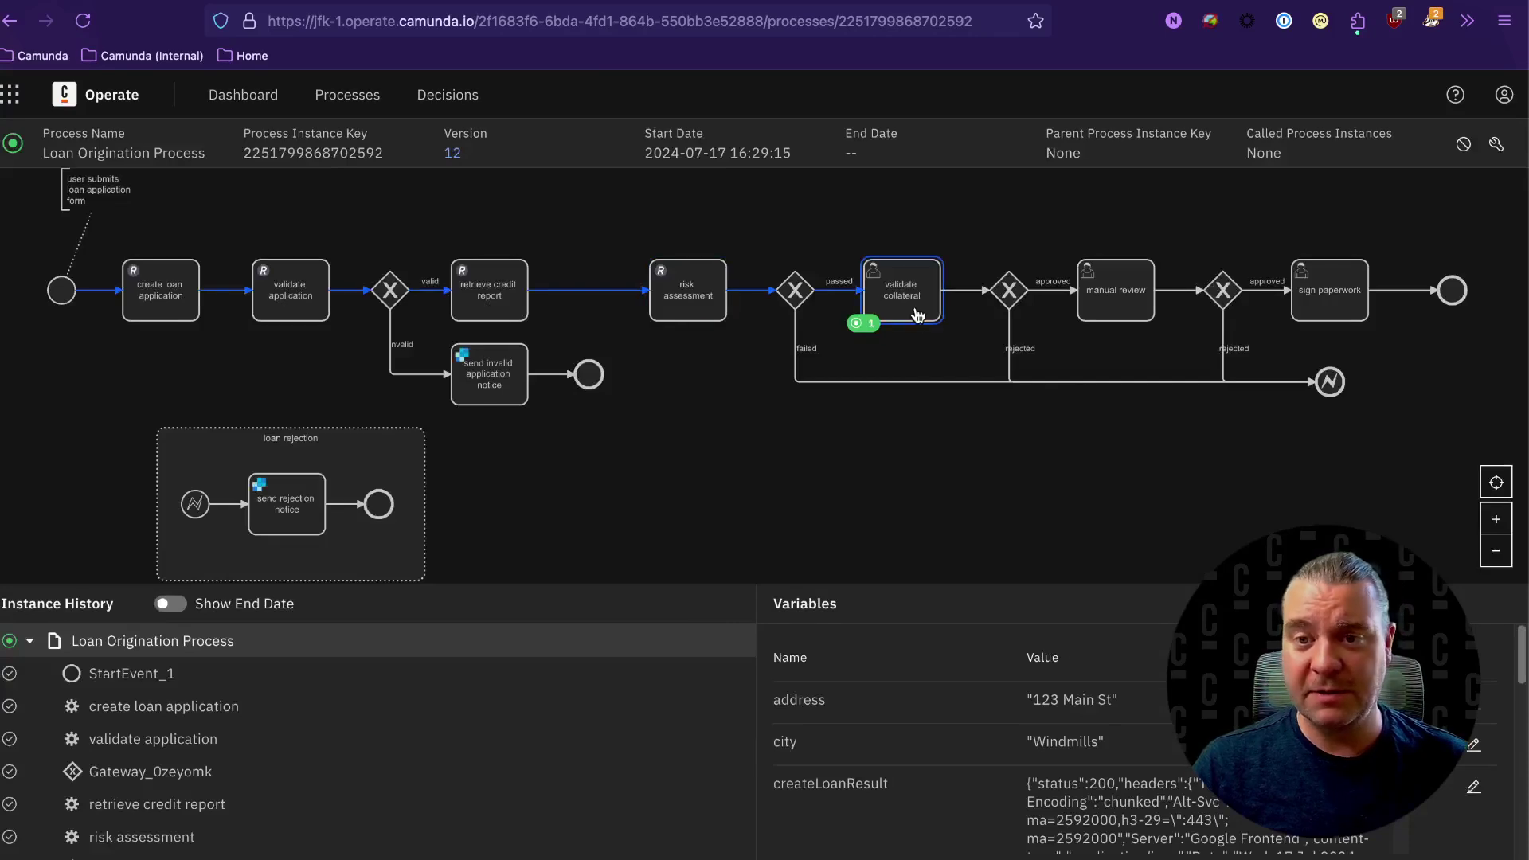
drag(677, 456, 710, 433)
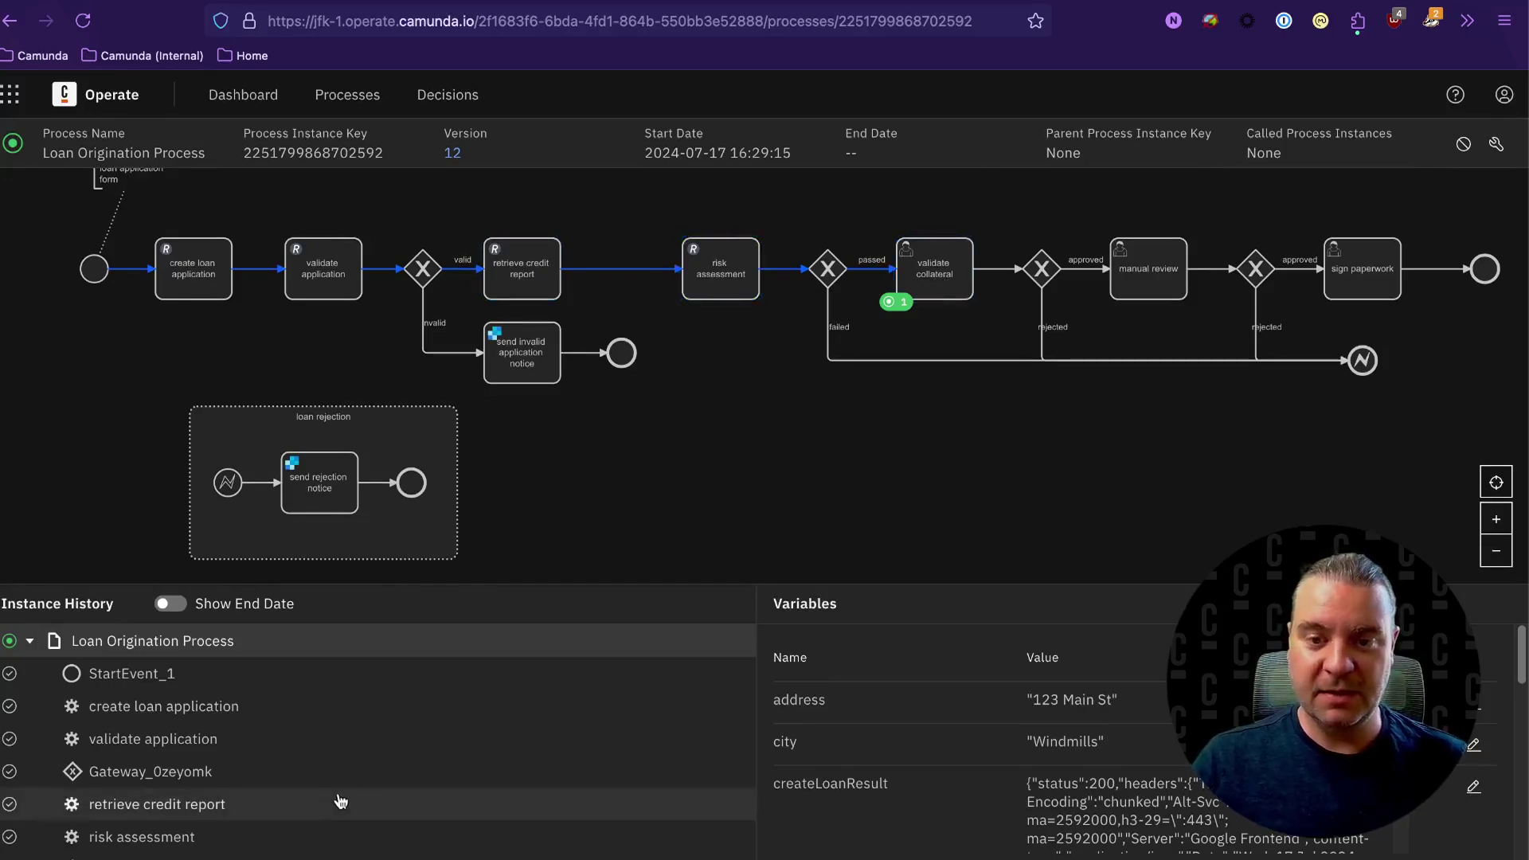
key(ctrl+Tab)
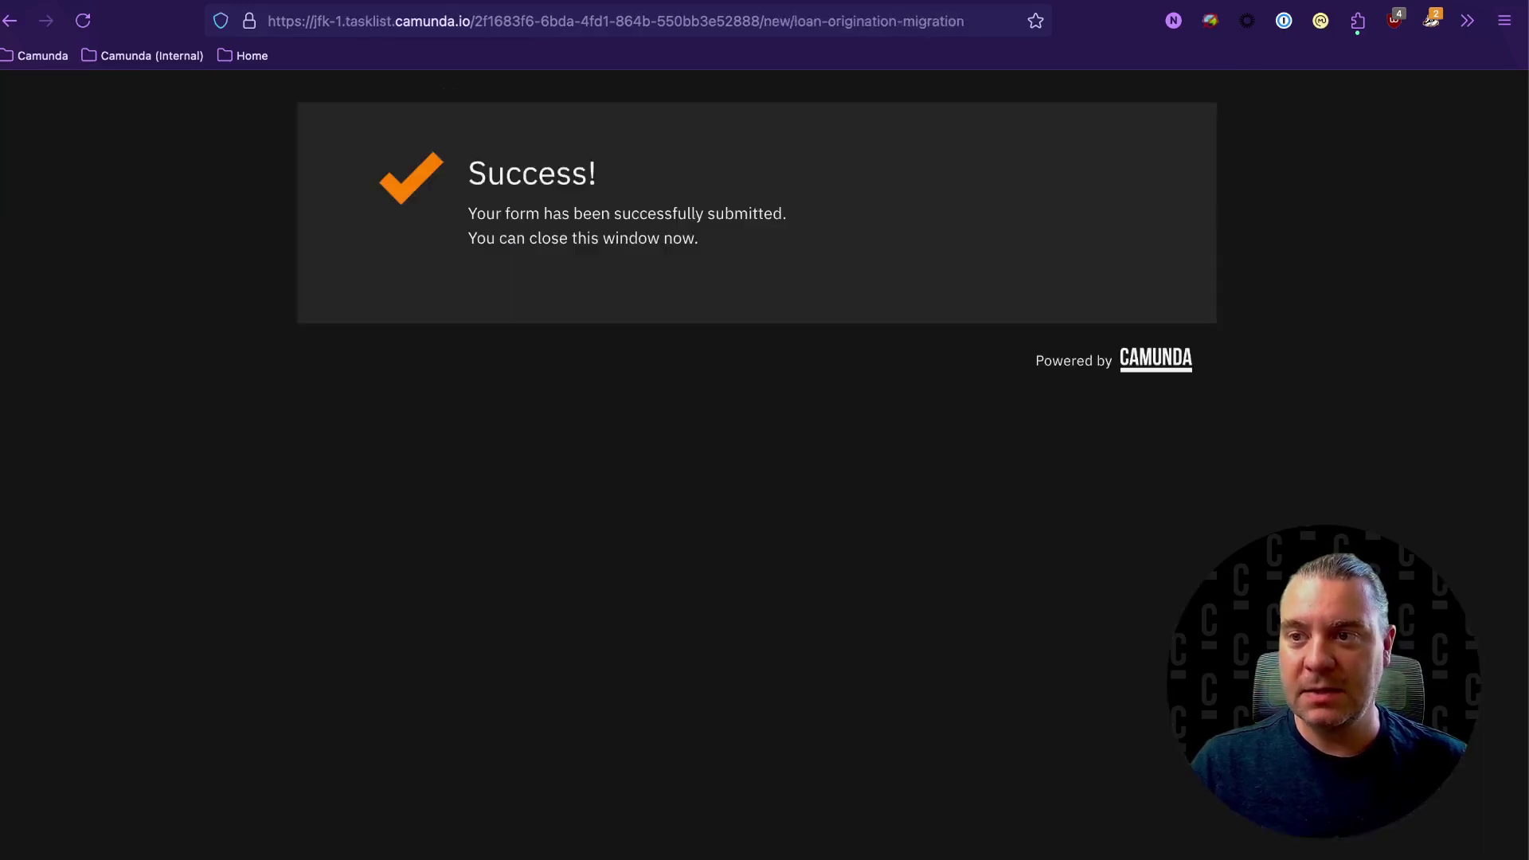
key(ctrl+shift+Tab)
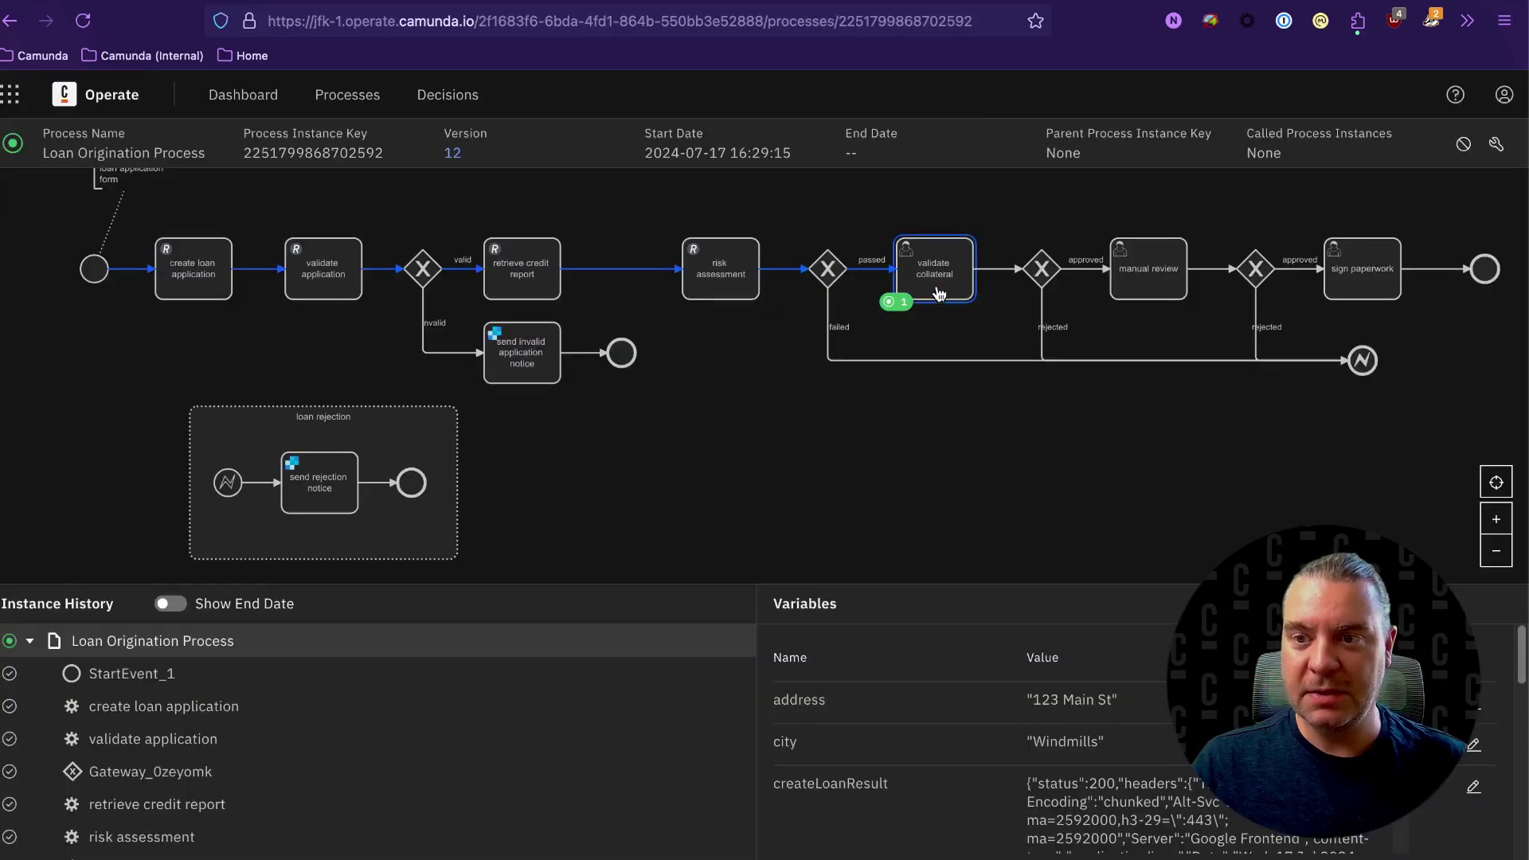
click(938, 289)
click(991, 341)
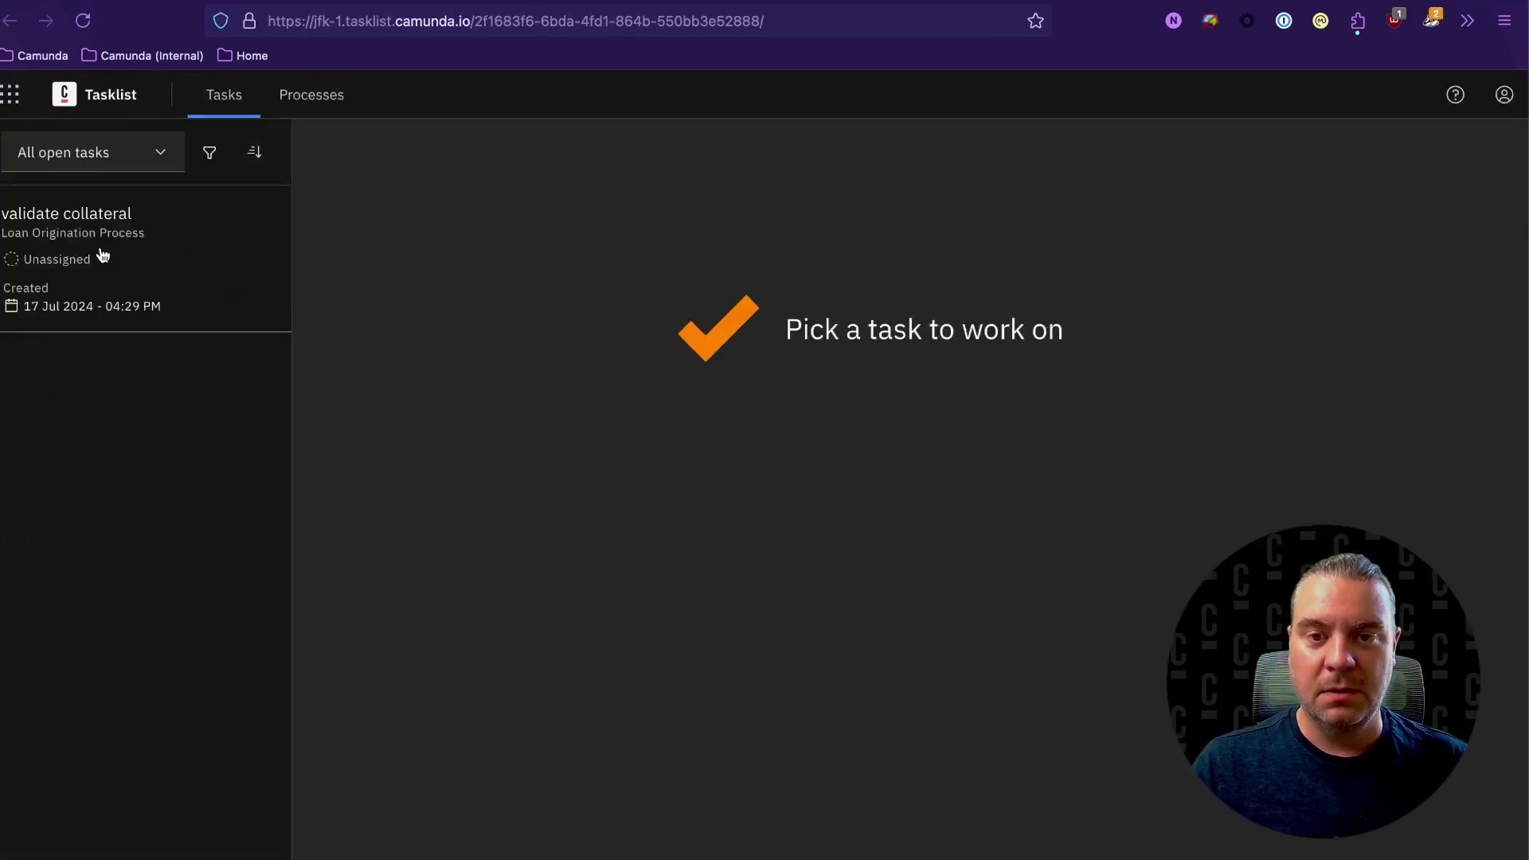
Step: Claim the validate collateral task, mark it Approved, and complete it
click(102, 252)
click(1108, 233)
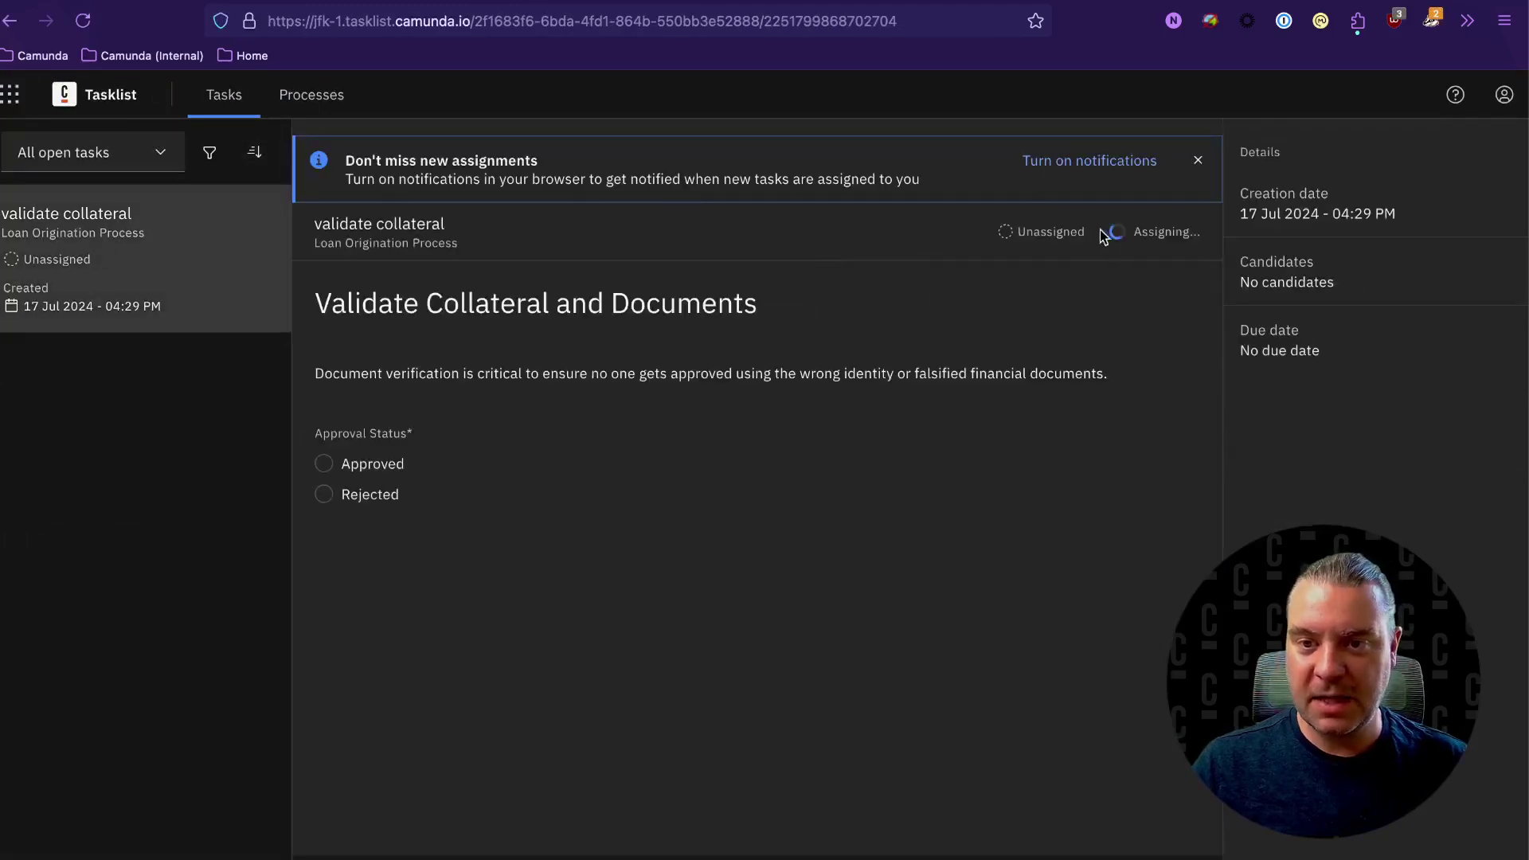
click(324, 465)
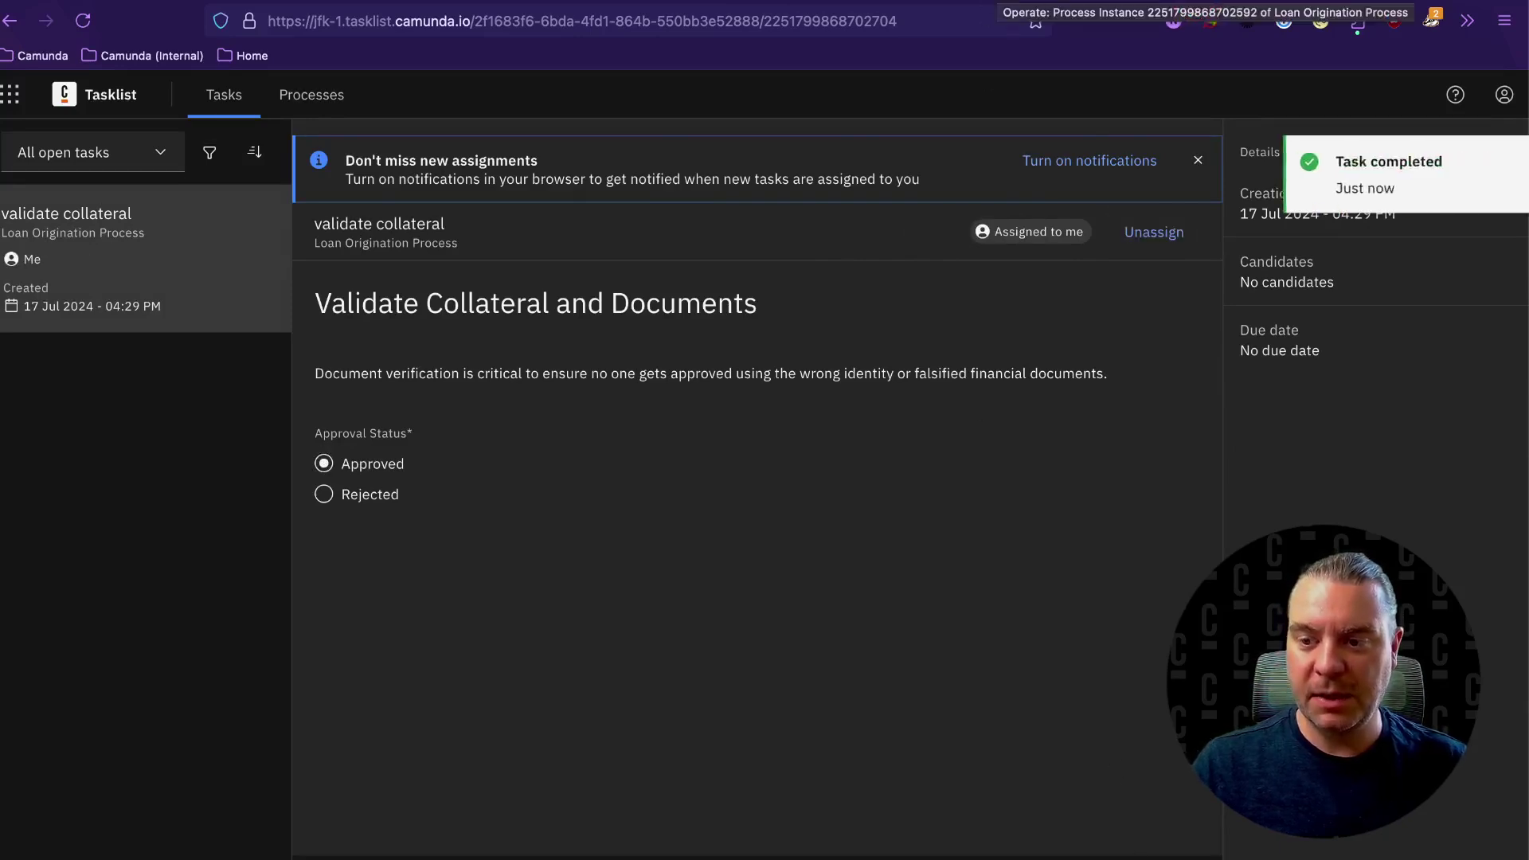
click(1015, 7)
click(1000, 239)
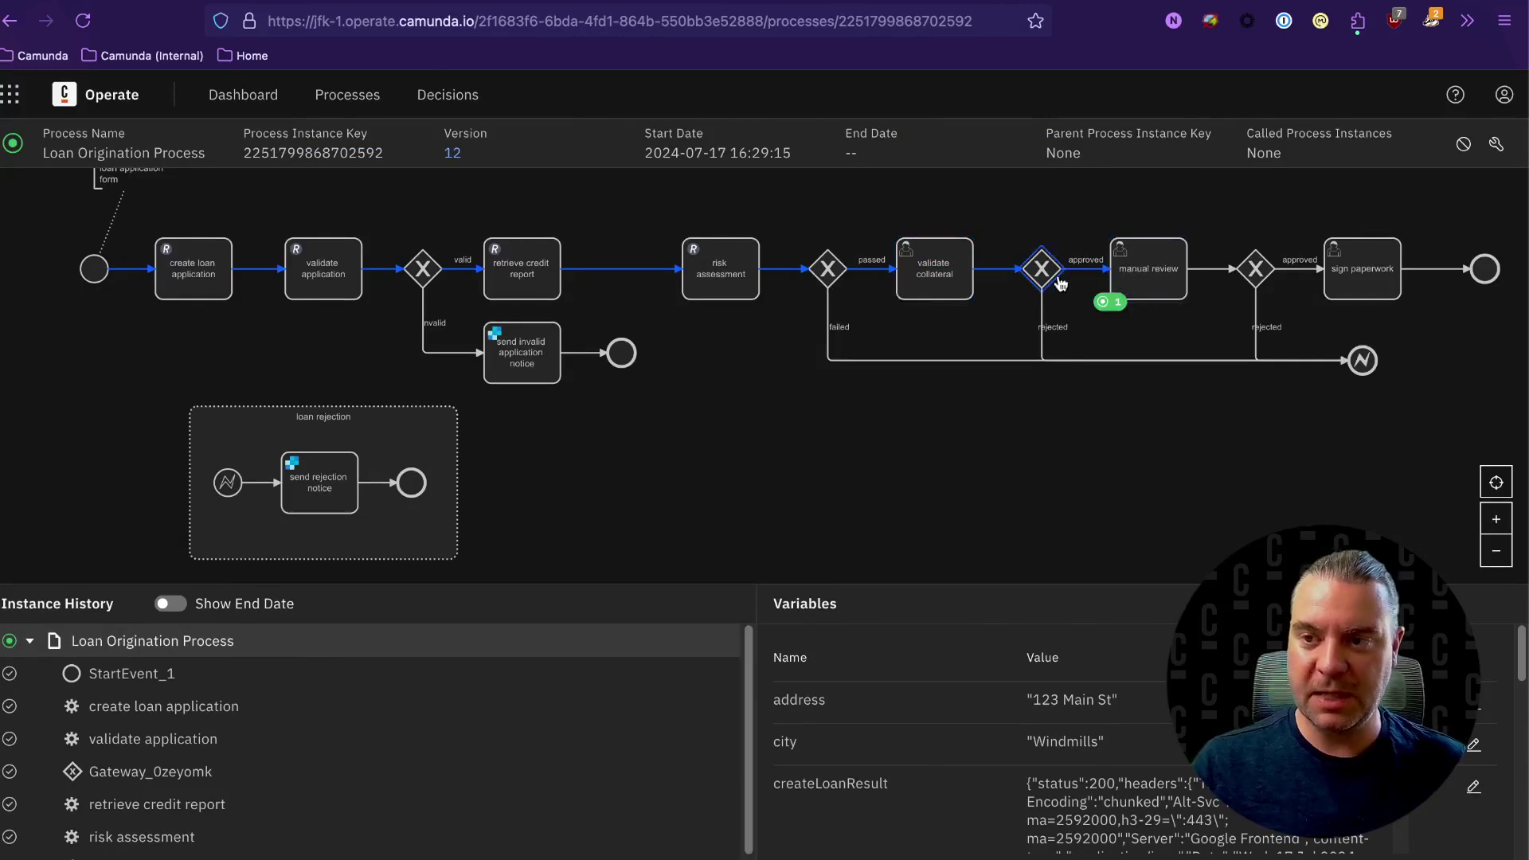
click(1147, 2)
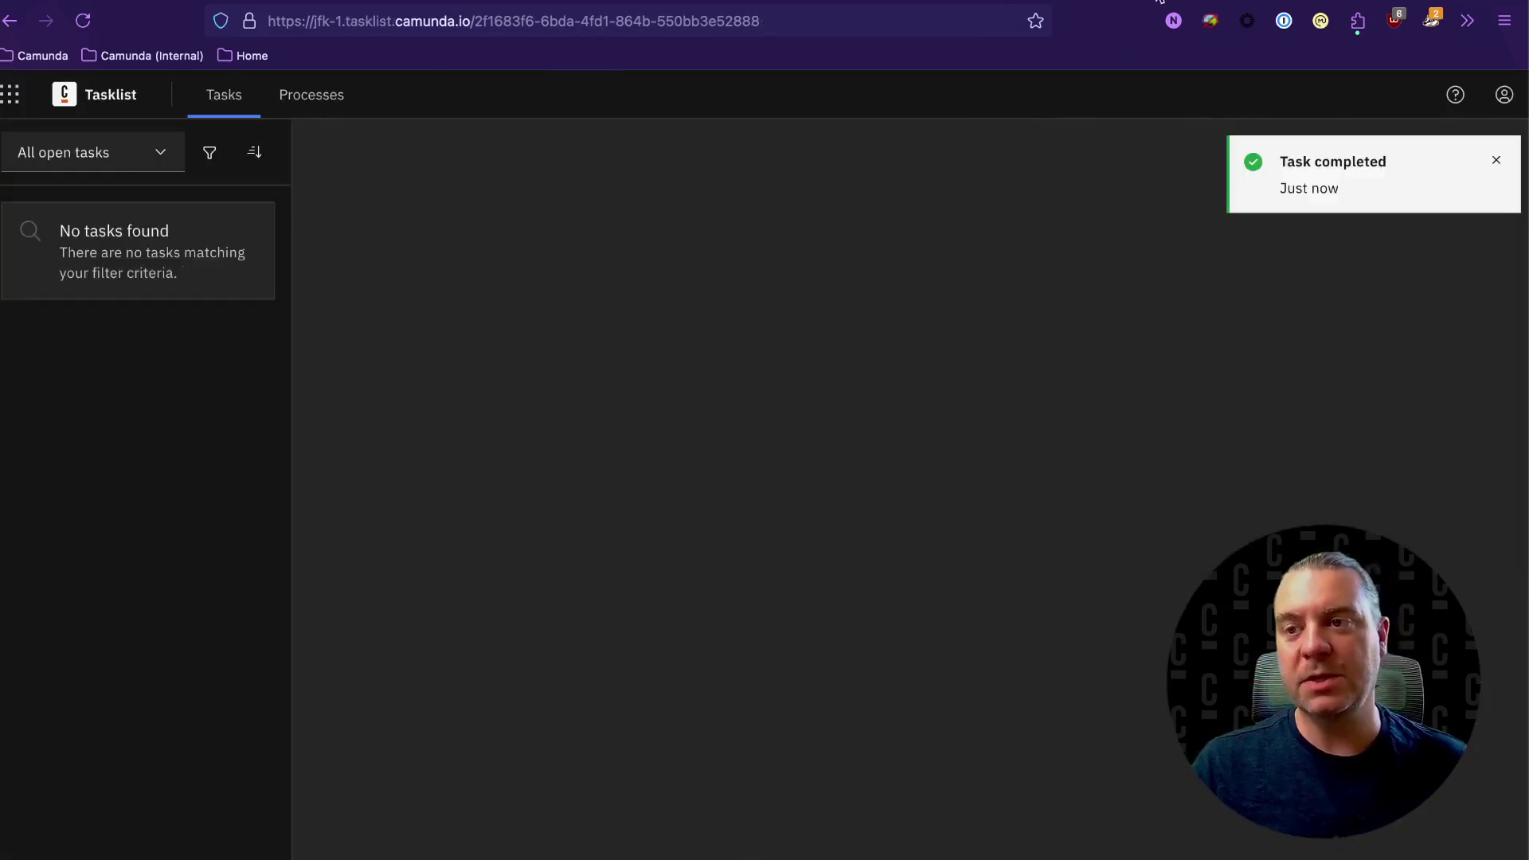
Step: Claim and approve the manual review task, then confirm the instance reached sign paperwork in Operate
click(77, 239)
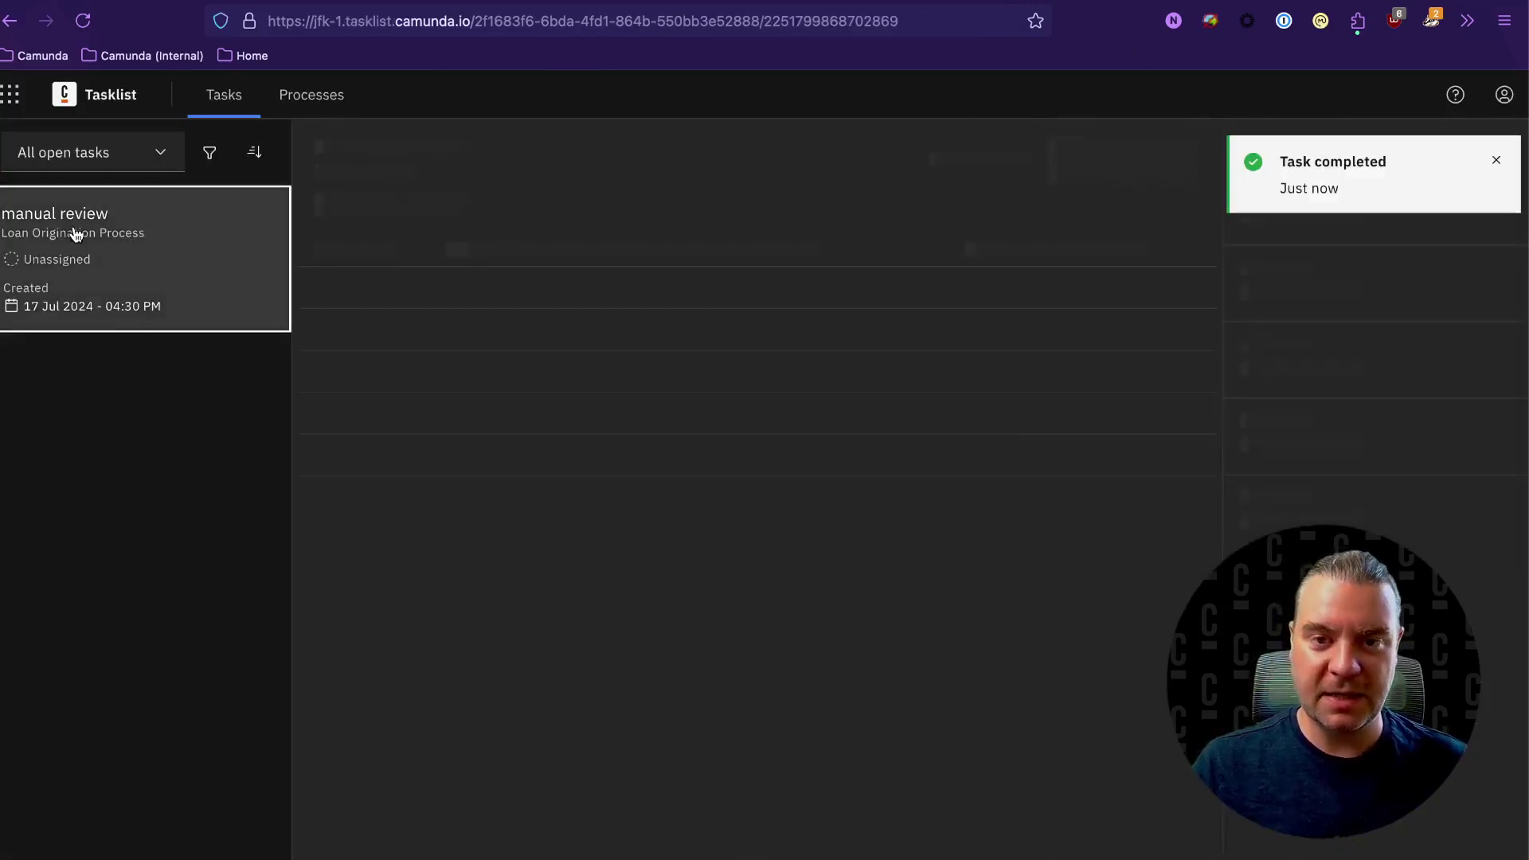
click(1158, 231)
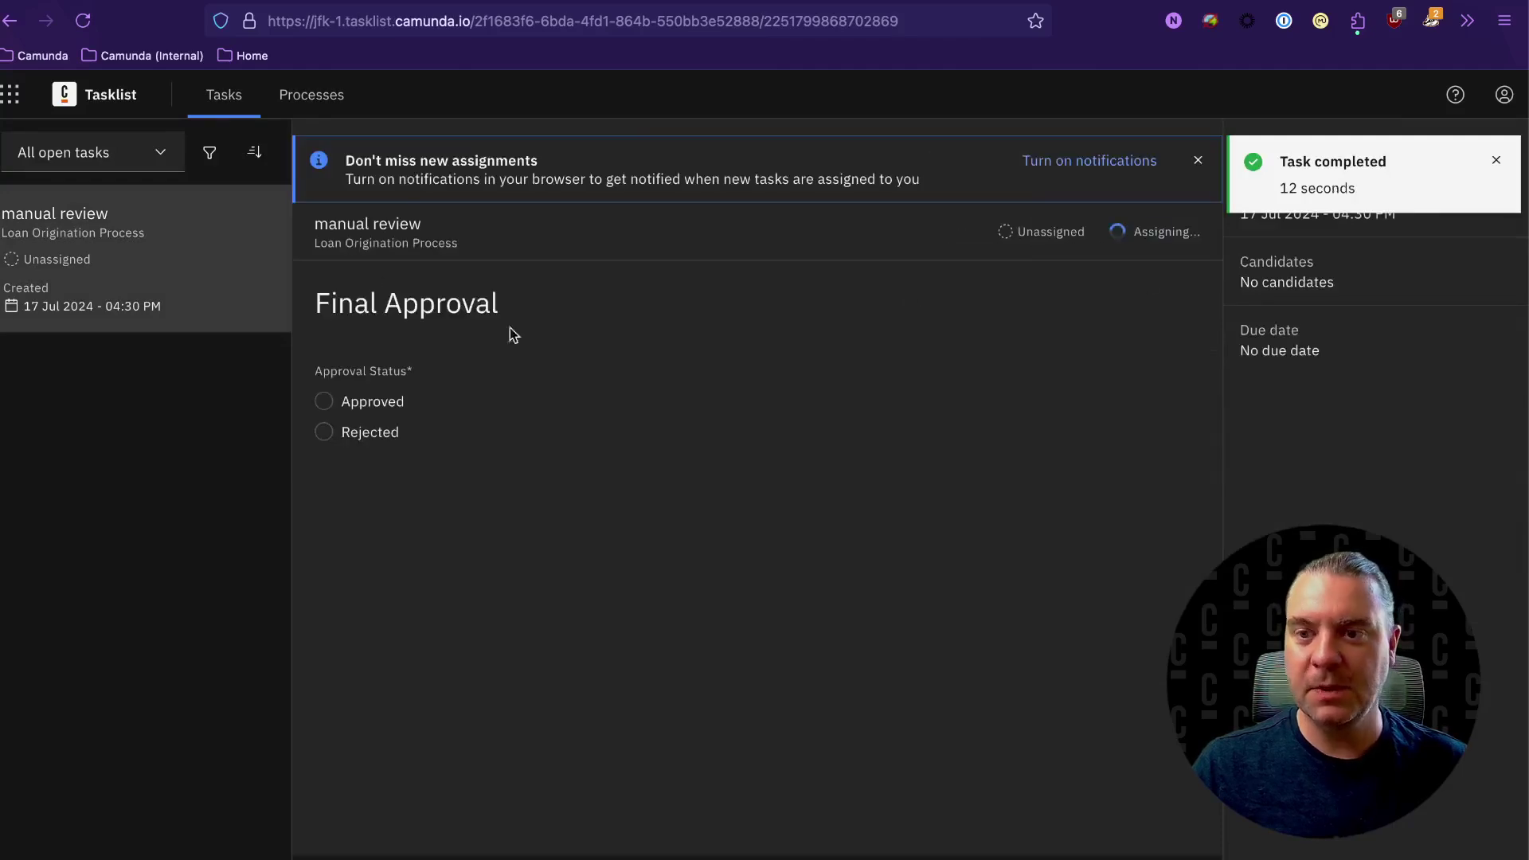
click(324, 401)
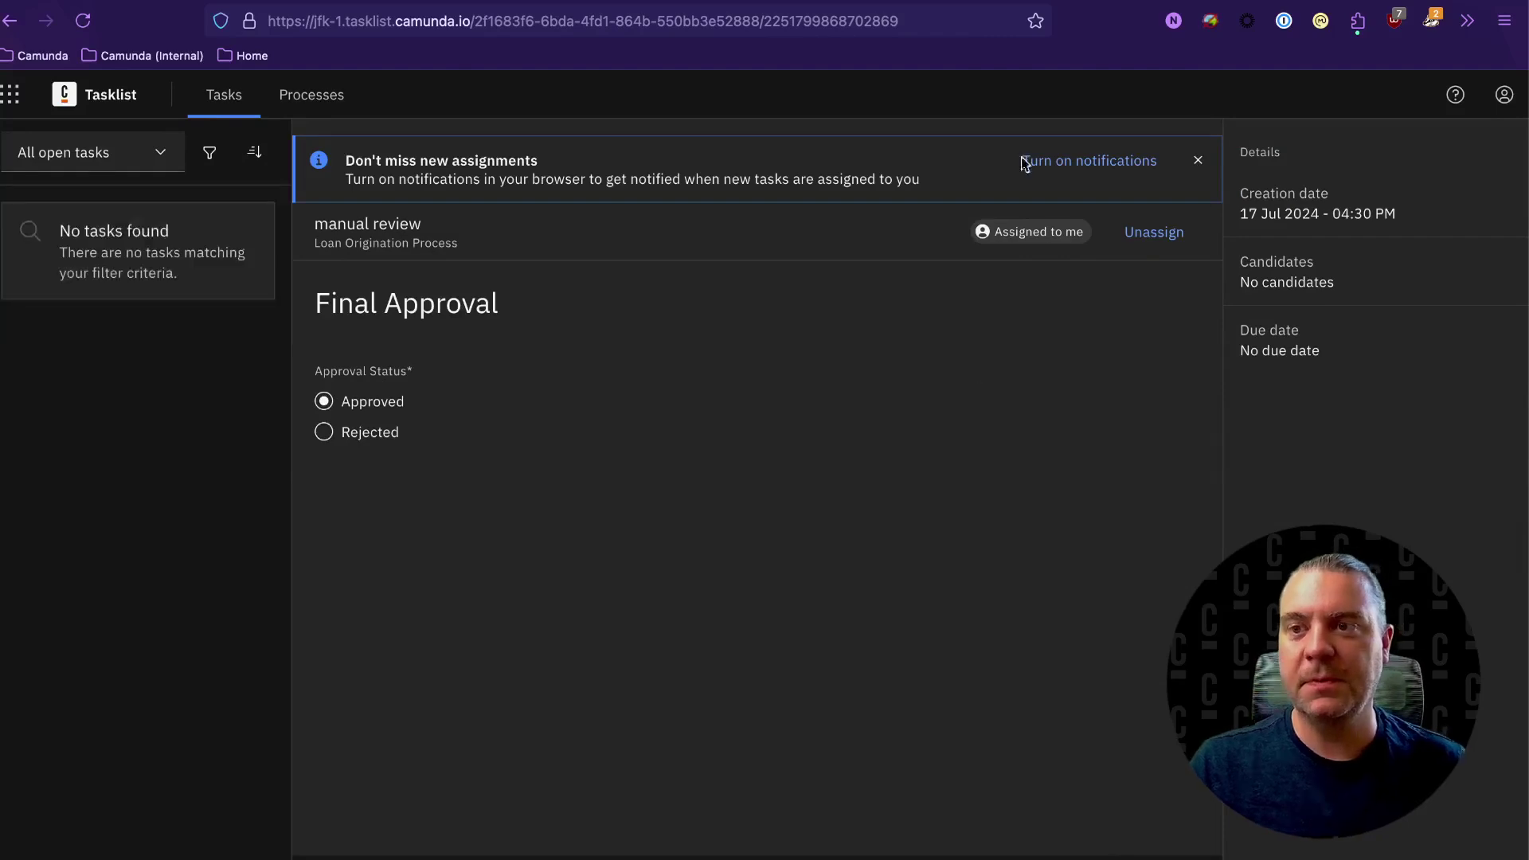
click(994, 4)
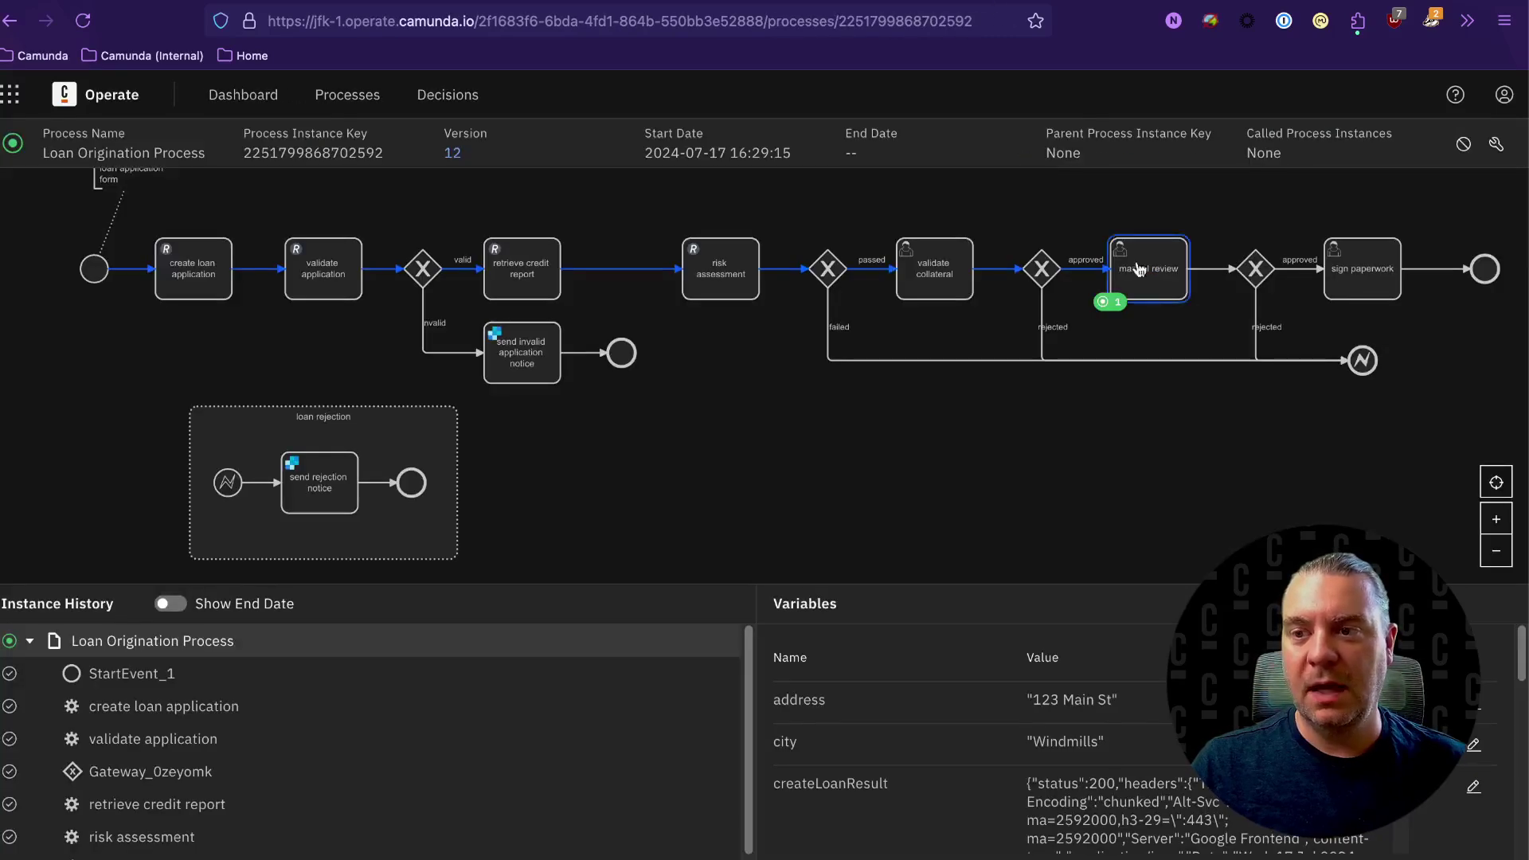
drag(1425, 193, 998, 214)
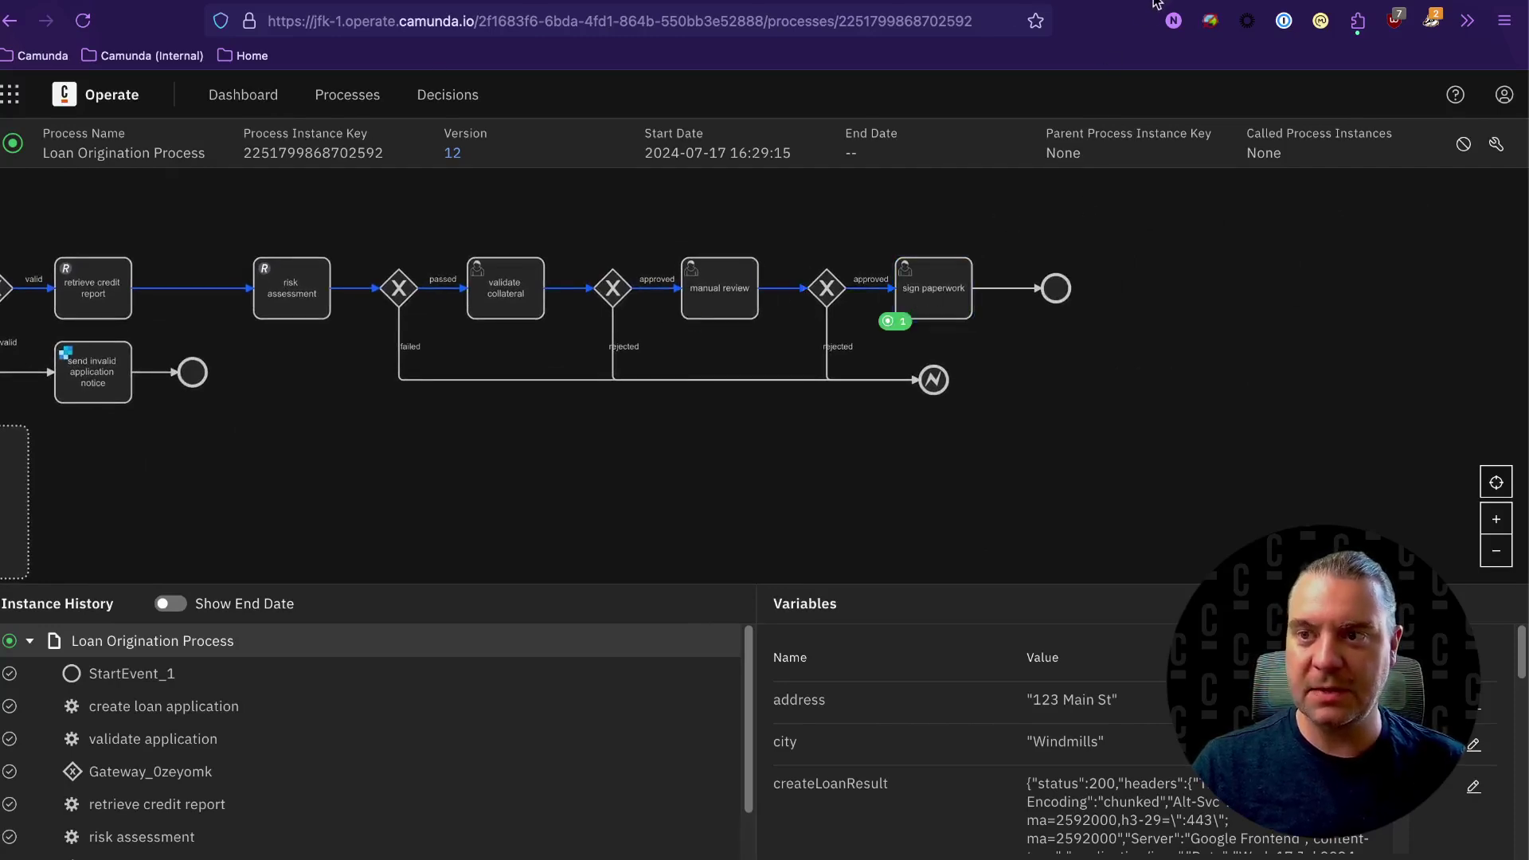
Step: Claim the sign paperwork task and work through its form fields
click(1176, 2)
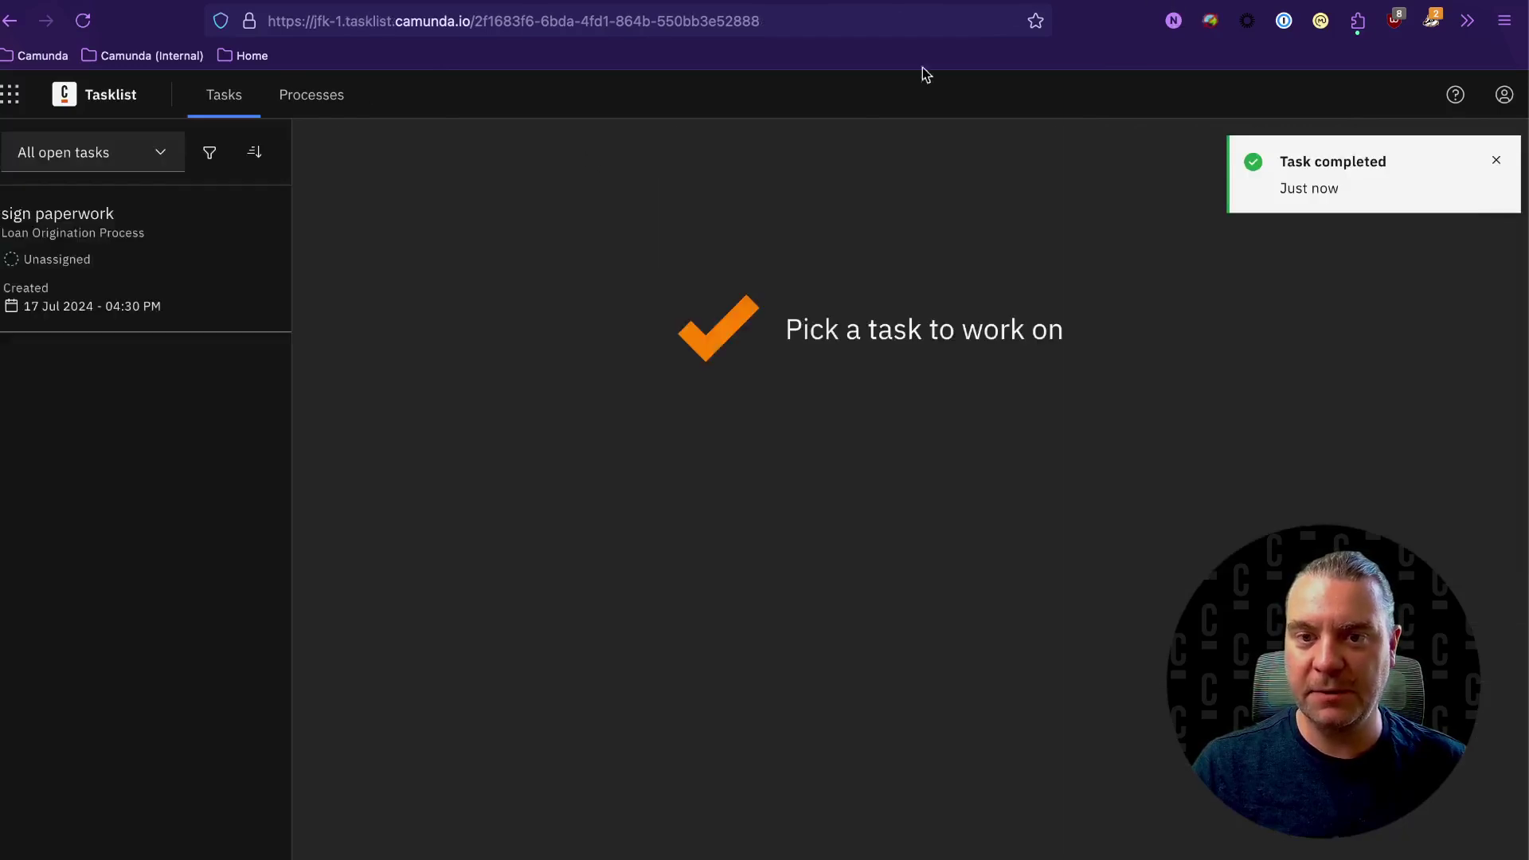
click(146, 216)
click(1154, 232)
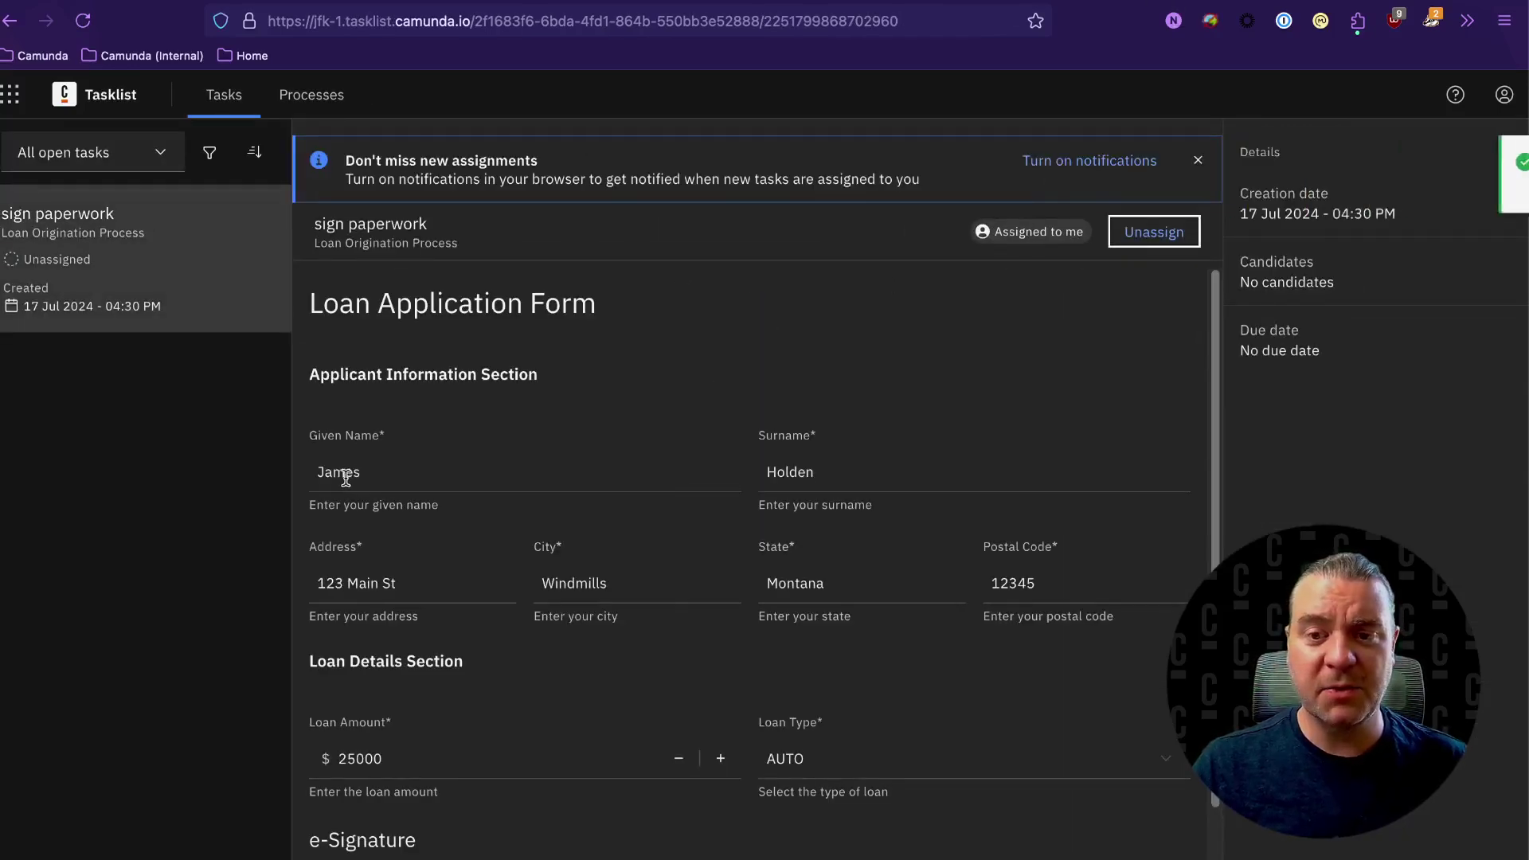
drag(345, 475, 487, 477)
double_click(487, 477)
click(765, 471)
click(744, 531)
scroll(743, 541, down, 2)
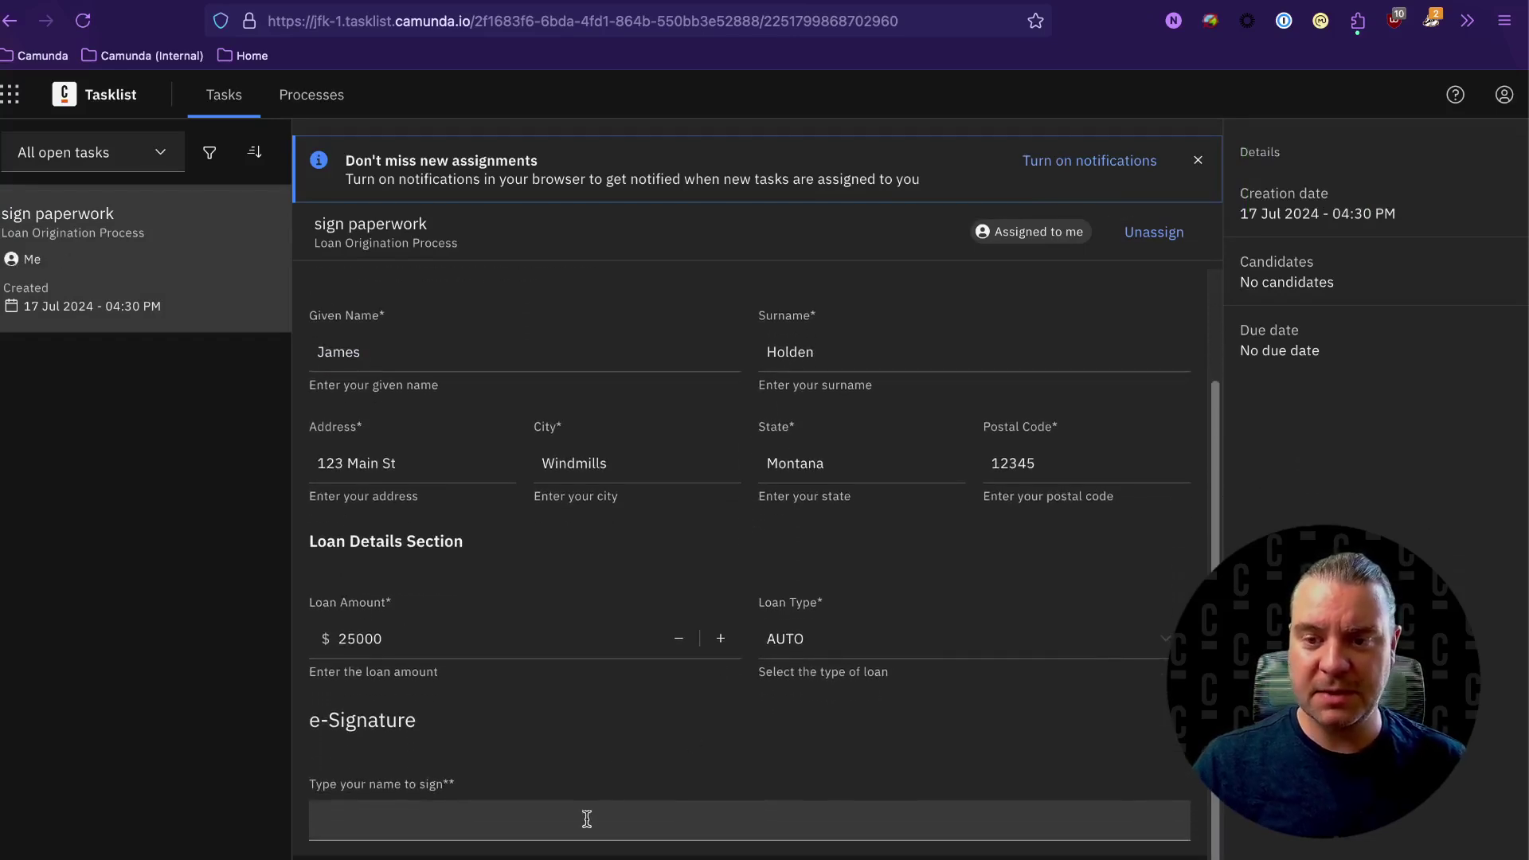
Step: Enter the applicant's full name as the e-Signature, complete the task, and confirm the end date in Operate
click(587, 818)
text(James H)
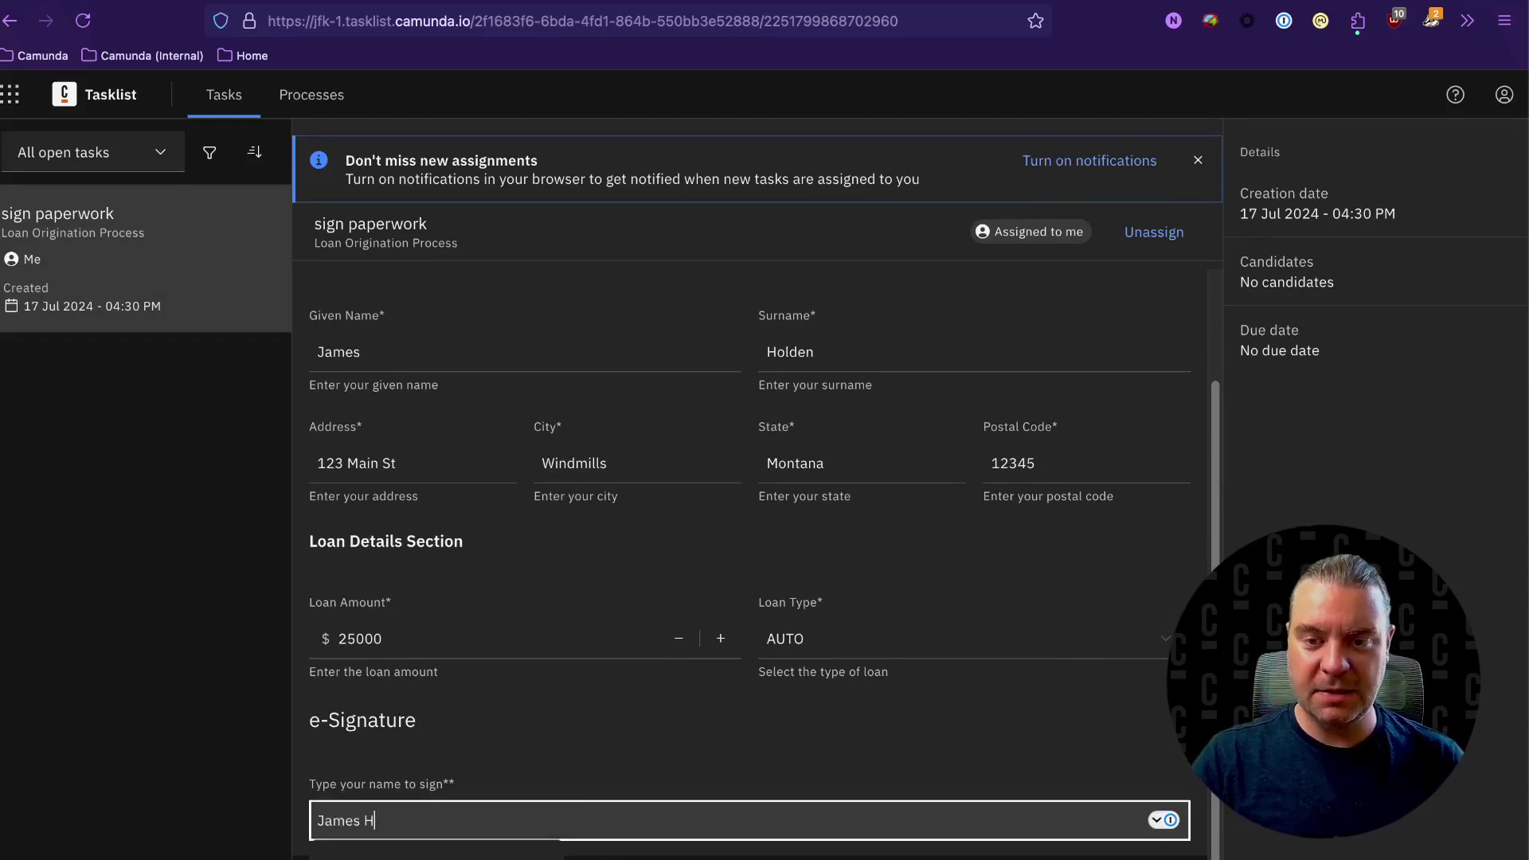
text(olden)
click(638, 763)
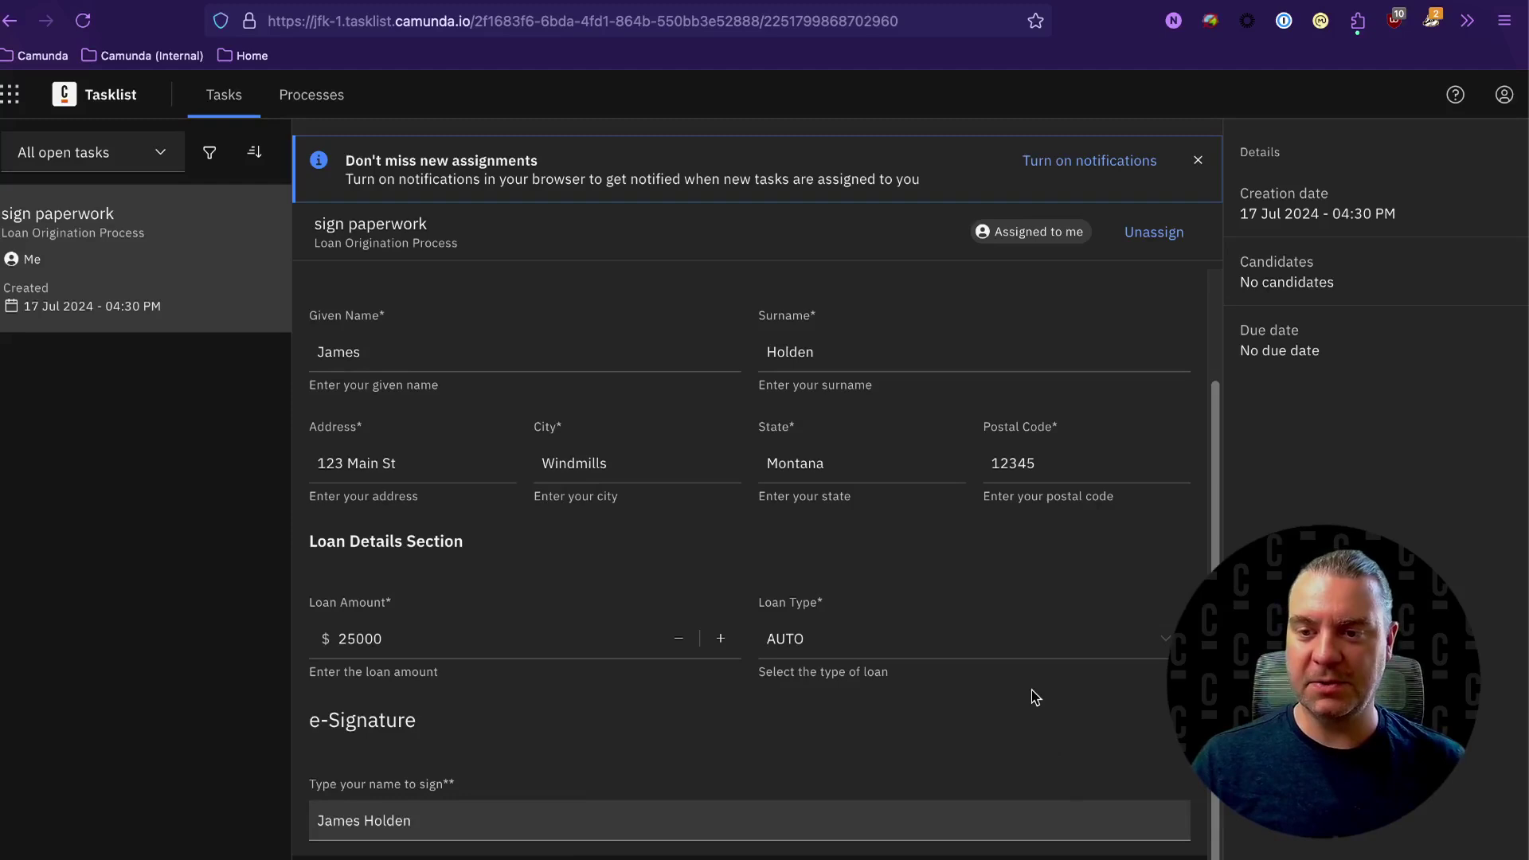
key(Return)
key(ctrl+Tab)
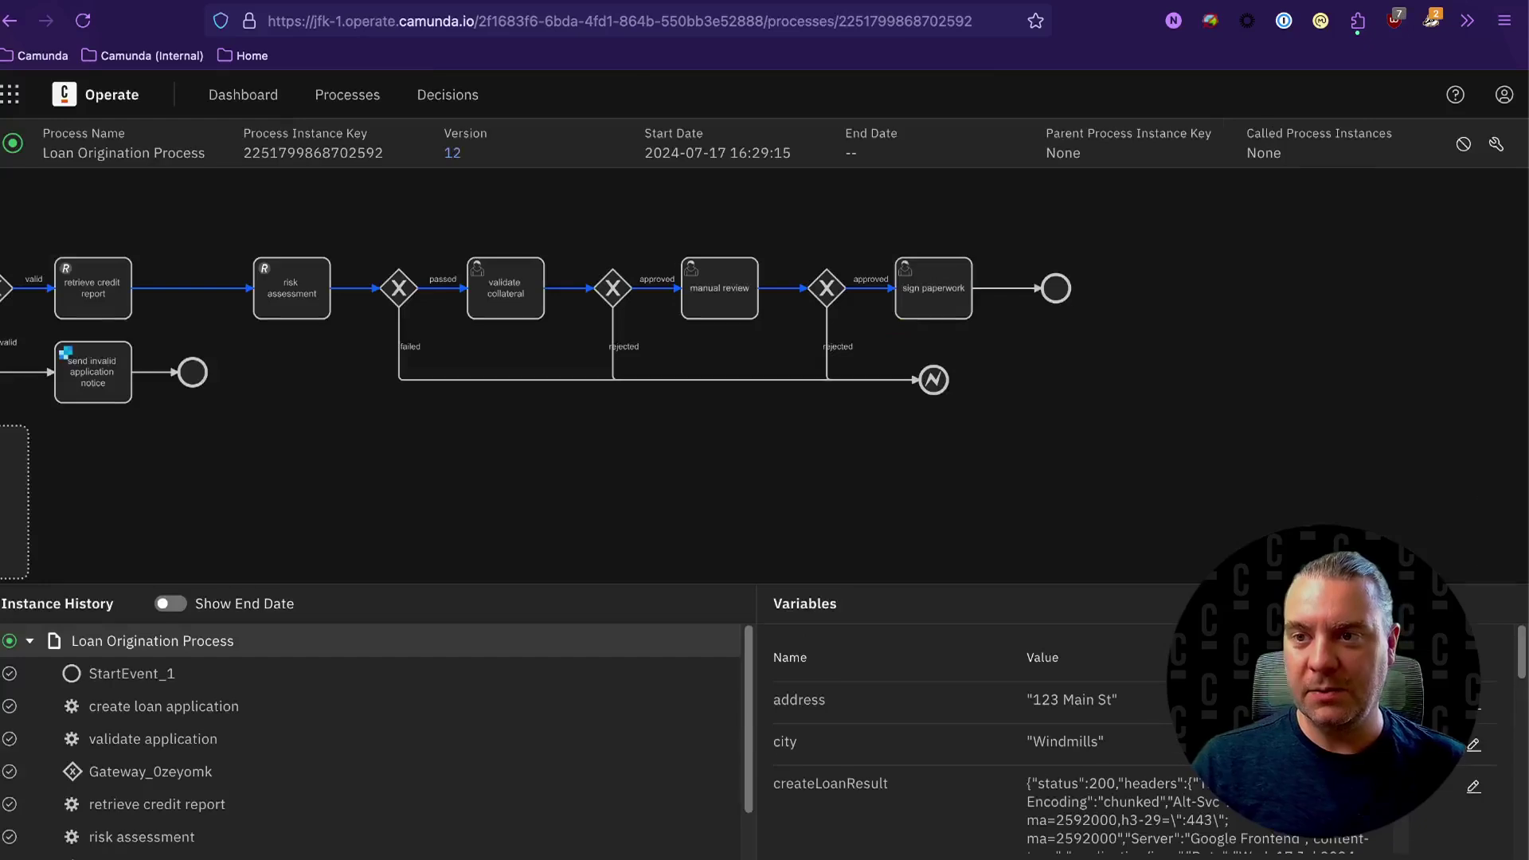
drag(627, 217, 1185, 244)
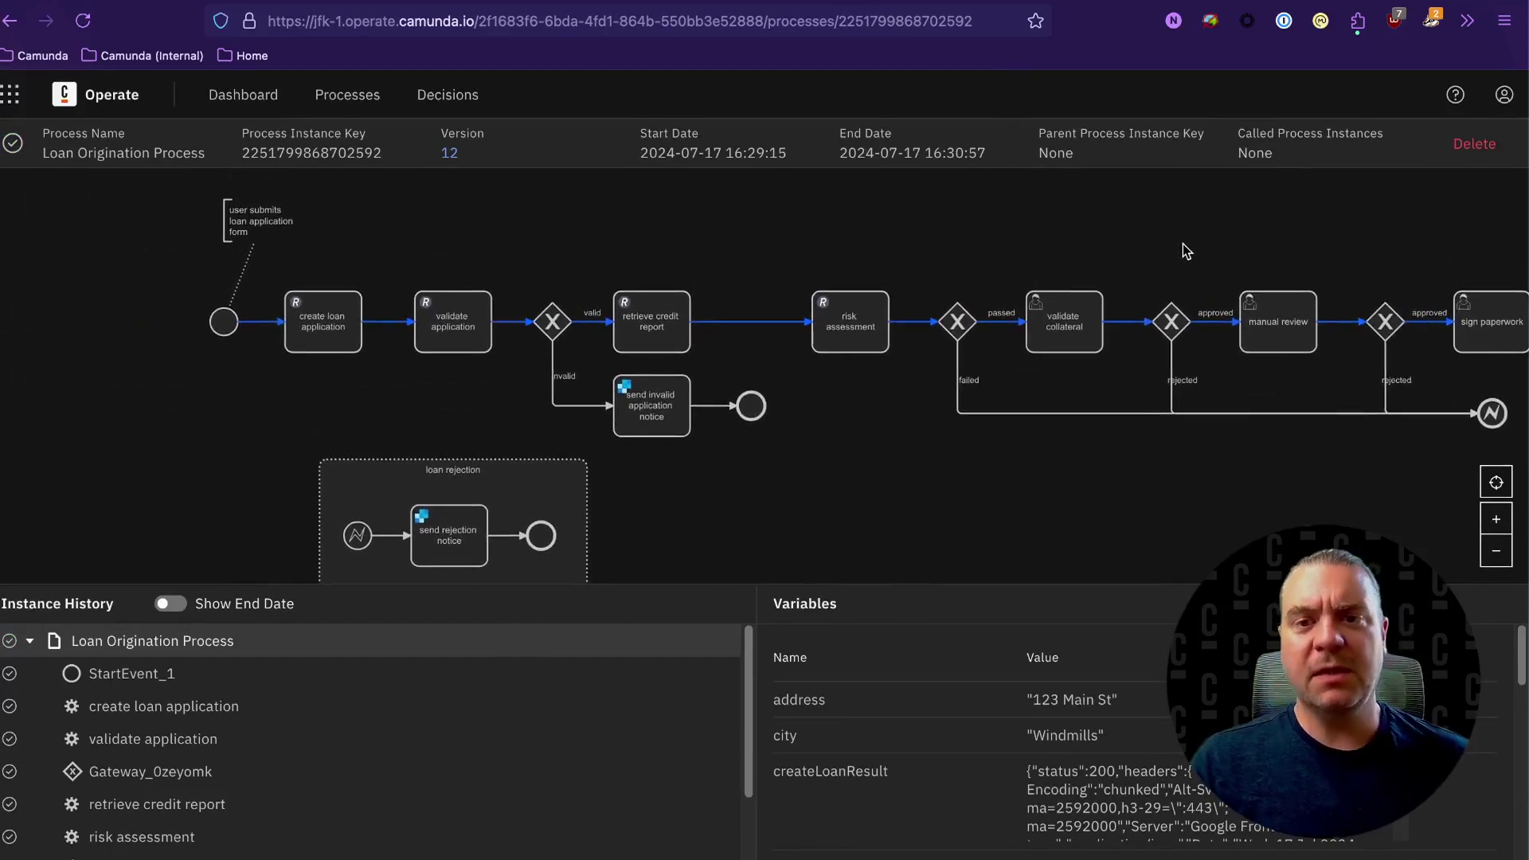
Step: Go back from the requirements document to the devrel-loan-demo repository's file list
key(ctrl+Tab)
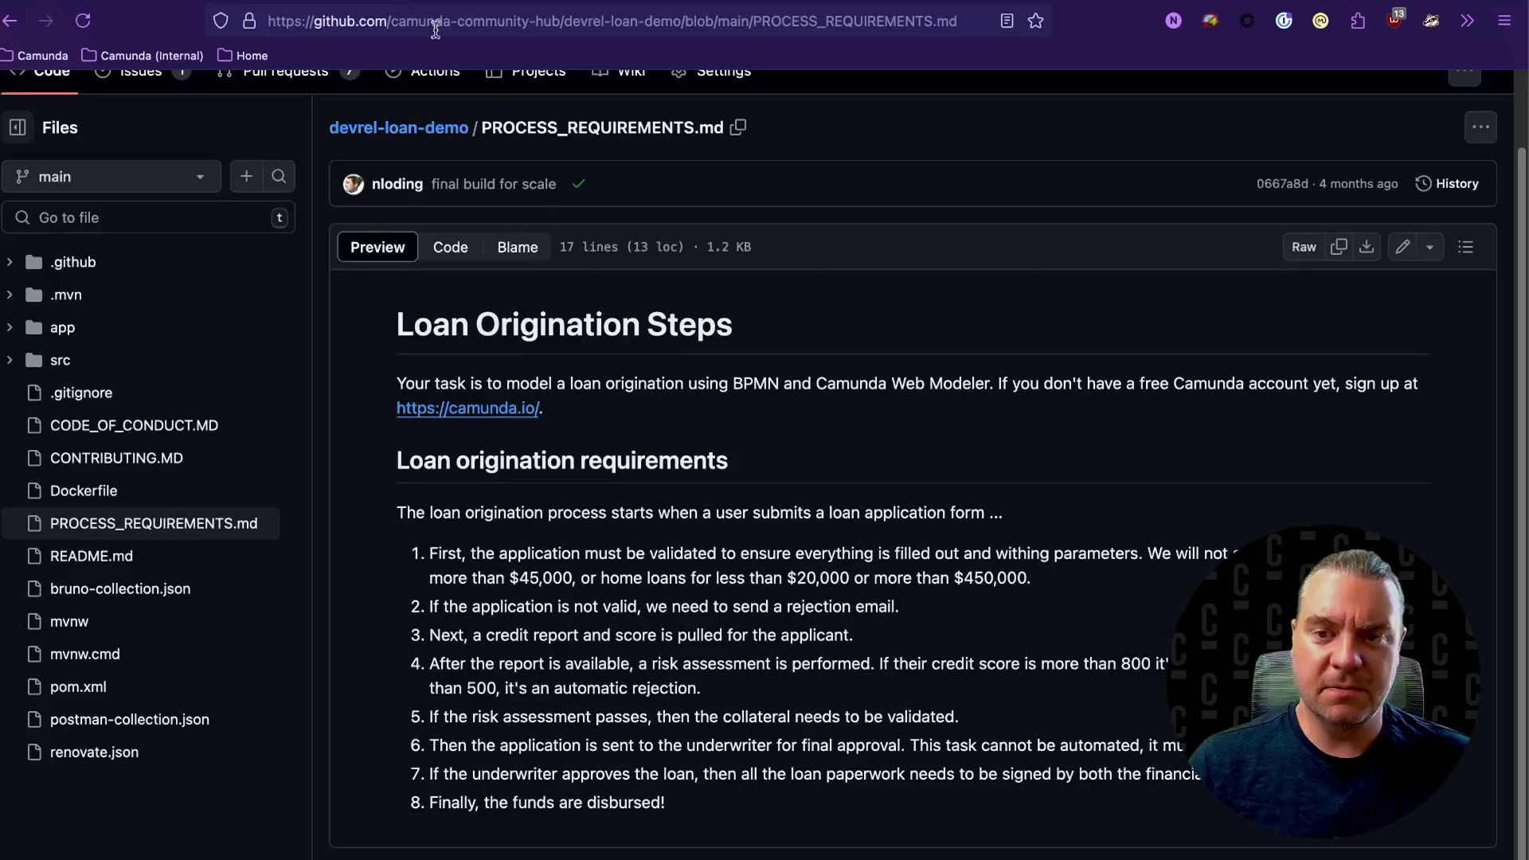
key(super+bracketleft)
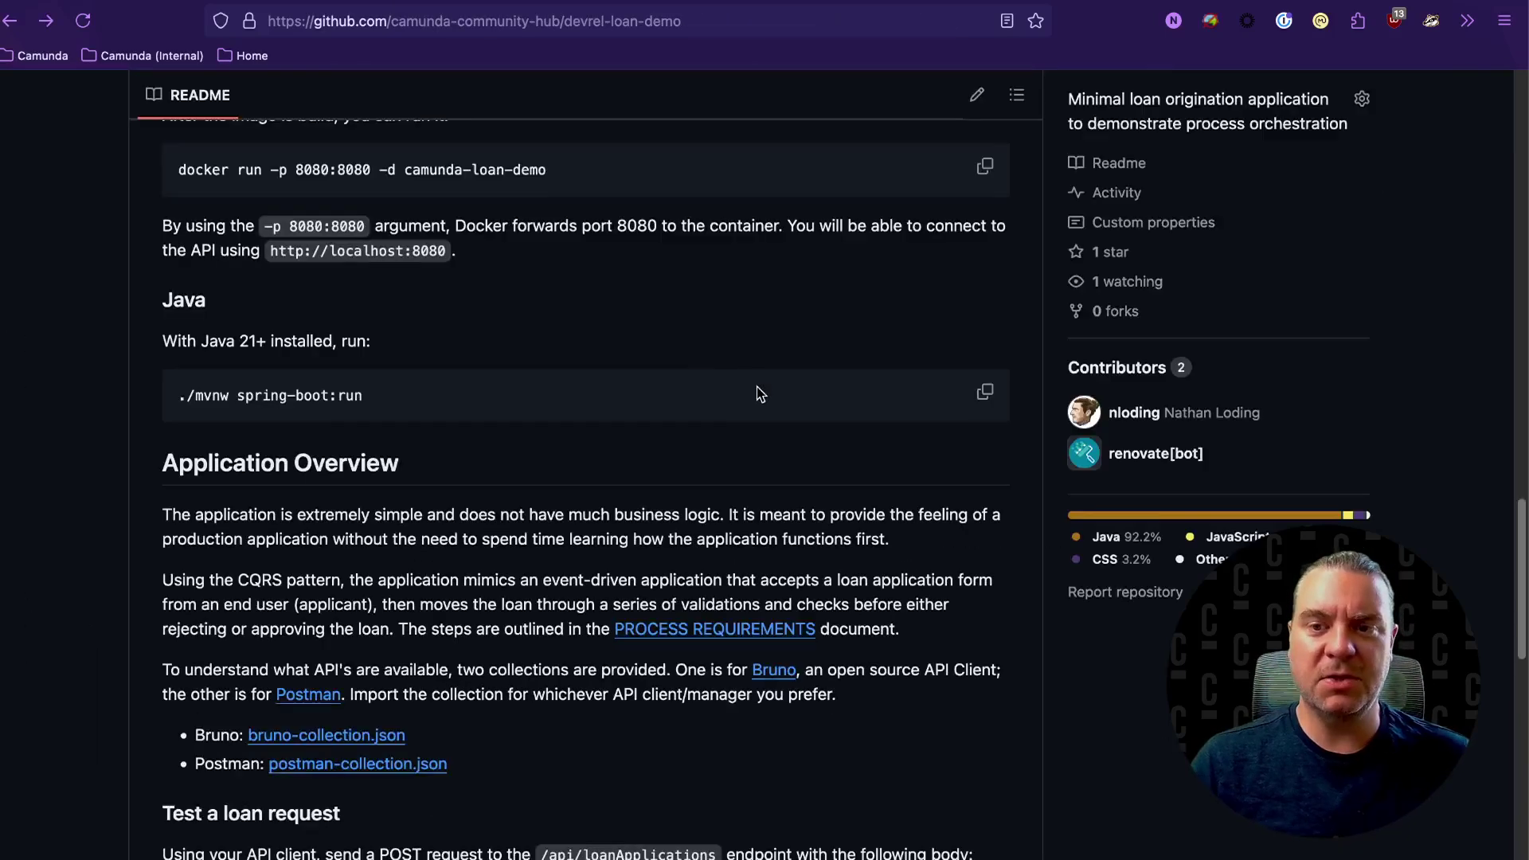
scroll(761, 394, up, 20)
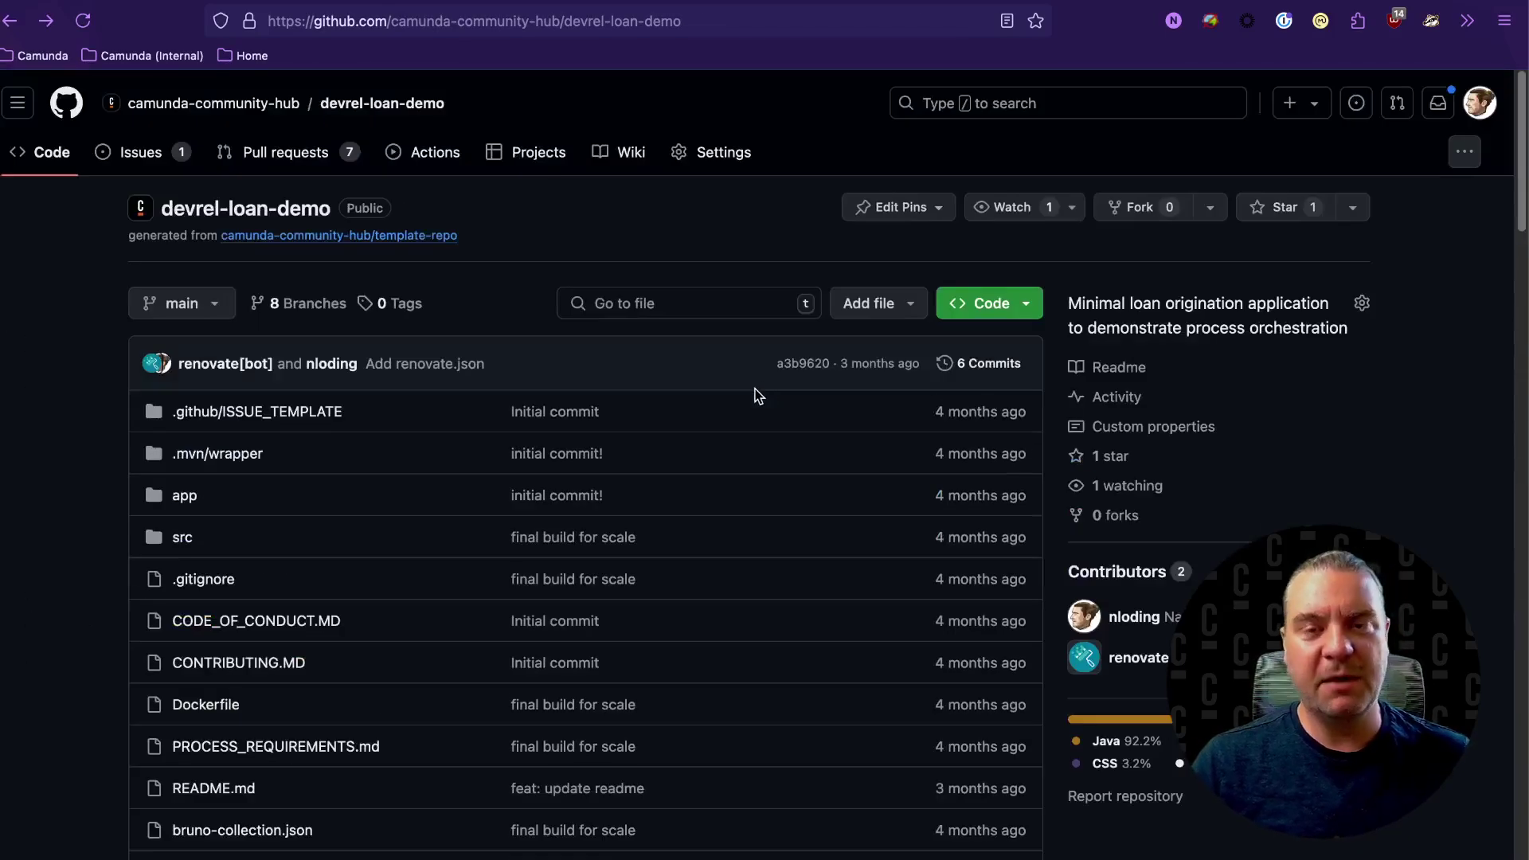